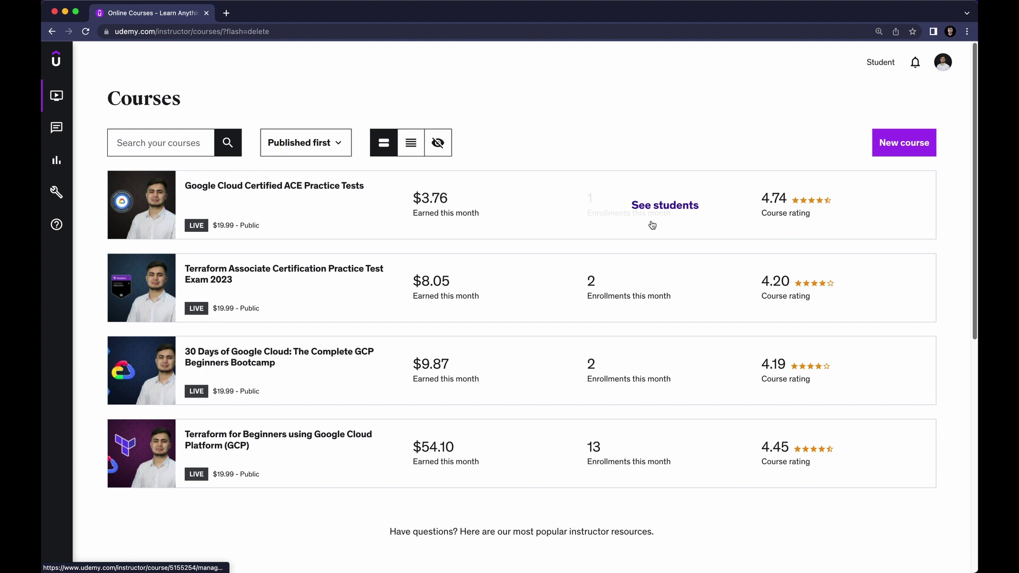
Open the performance overview for all courses and view the available date ranges for the revenue chart
{"action": "left_click", "coordinate": [77, 168]}
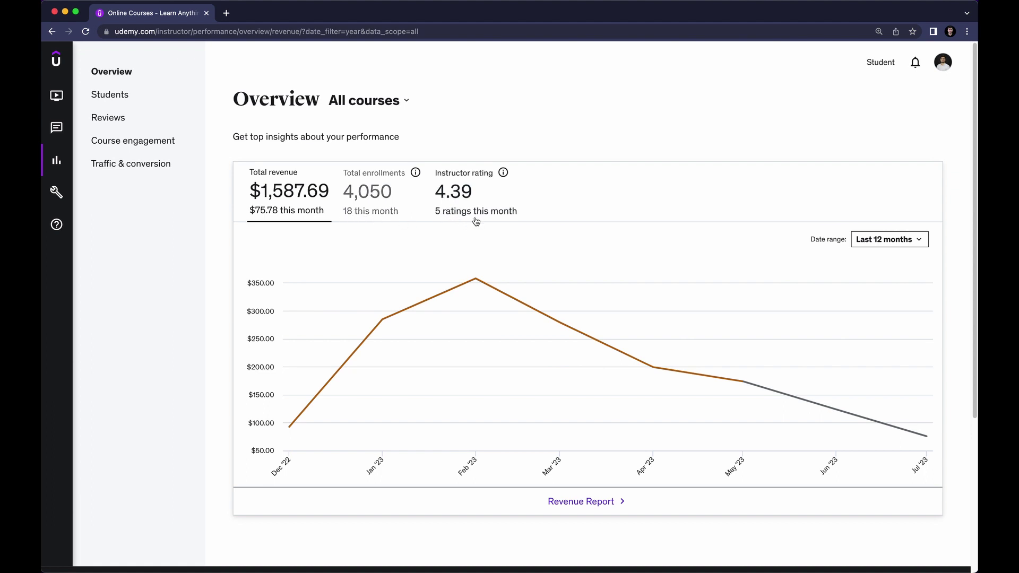
{"action": "left_click", "coordinate": [901, 242]}
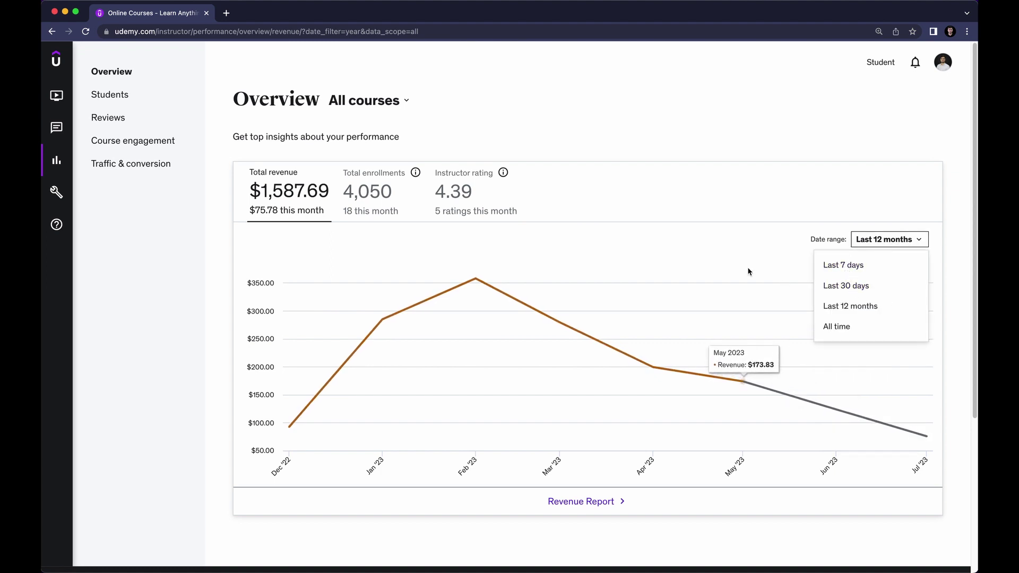
{"action": "left_click", "coordinate": [684, 284]}
Open the Revenue Report and examine the lifetime earnings figure and its date
{"action": "left_click", "coordinate": [590, 501]}
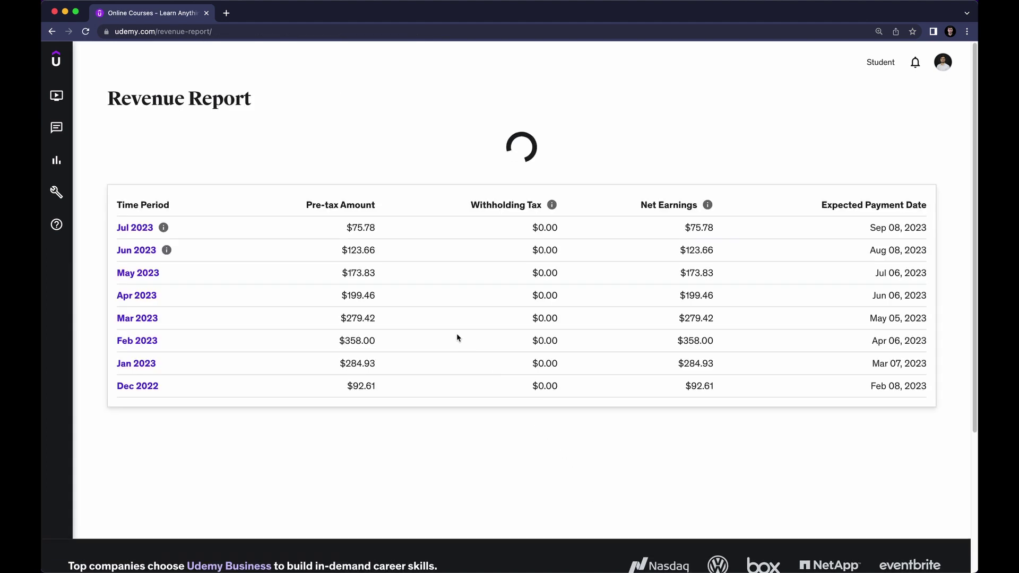
{"action": "left_click_drag", "start_coordinate": [106, 167], "coordinate": [296, 169]}
{"action": "left_click", "coordinate": [295, 169]}
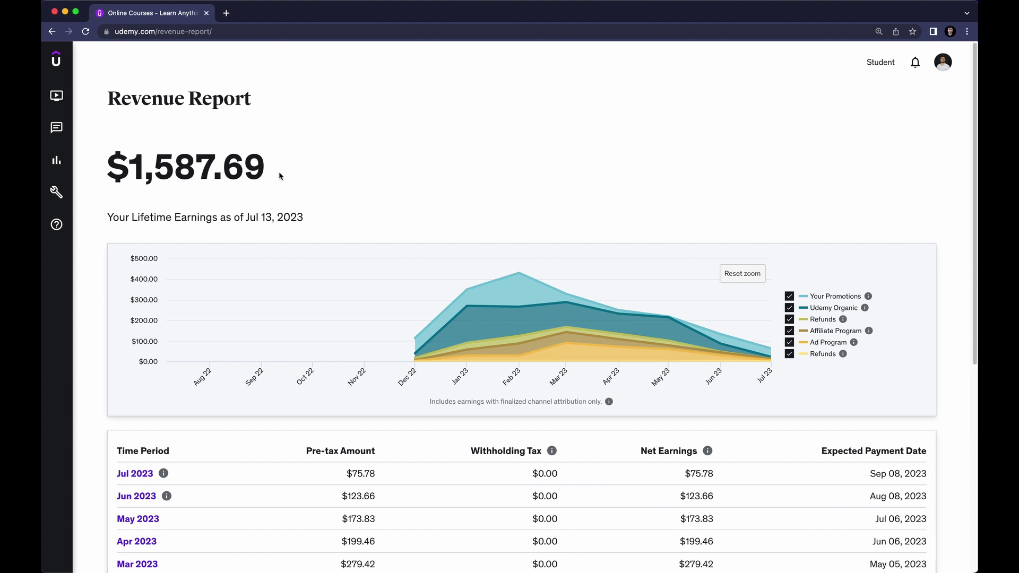
{"action": "left_click_drag", "start_coordinate": [128, 215], "coordinate": [216, 213]}
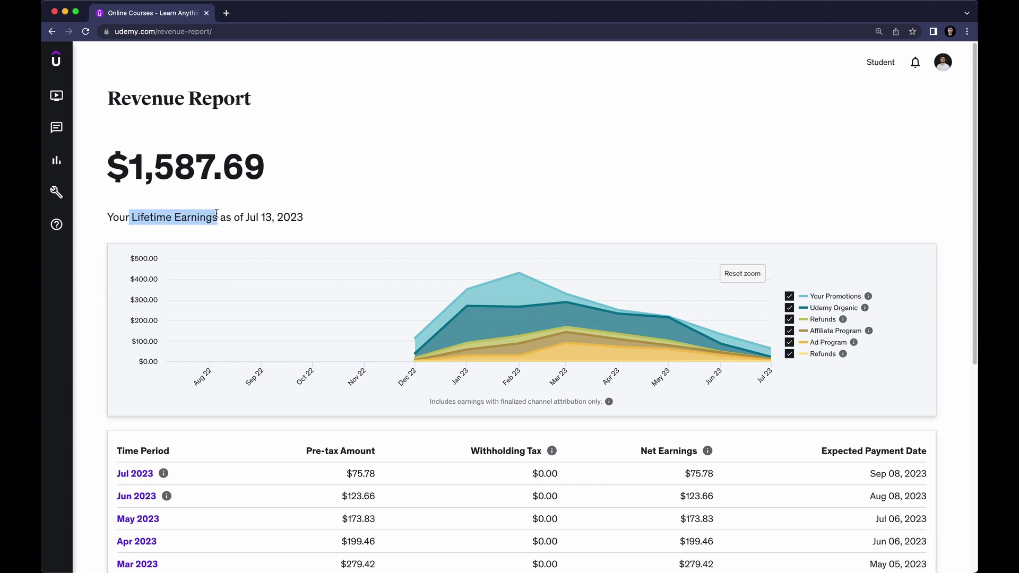
{"action": "left_click", "coordinate": [274, 216]}
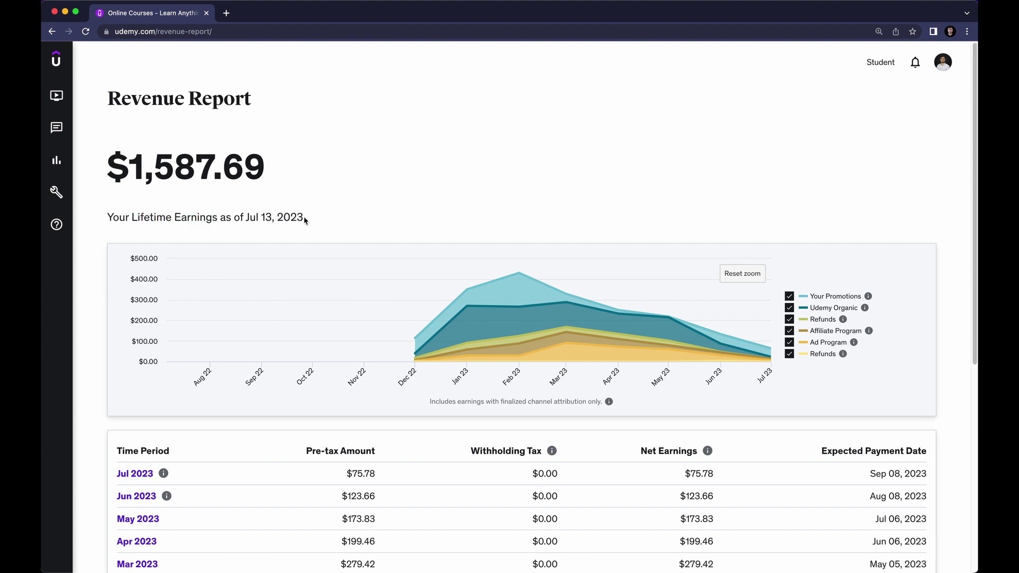
Examine the monthly revenue table's pre-tax amounts, withholding tax, net earnings and expected payment dates
{"action": "scroll", "coordinate": [293, 204], "scroll_direction": "down", "scroll_amount": 4}
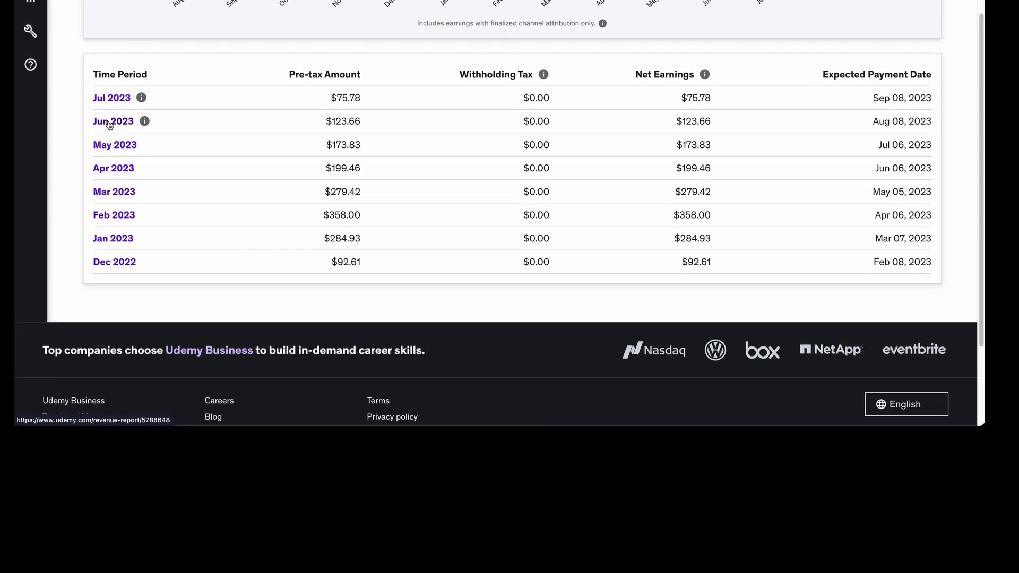
{"action": "left_click_drag", "start_coordinate": [284, 77], "coordinate": [371, 85]}
{"action": "left_click_drag", "start_coordinate": [459, 80], "coordinate": [560, 86]}
{"action": "left_click_drag", "start_coordinate": [635, 81], "coordinate": [706, 91]}
{"action": "left_click_drag", "start_coordinate": [800, 87], "coordinate": [930, 91]}
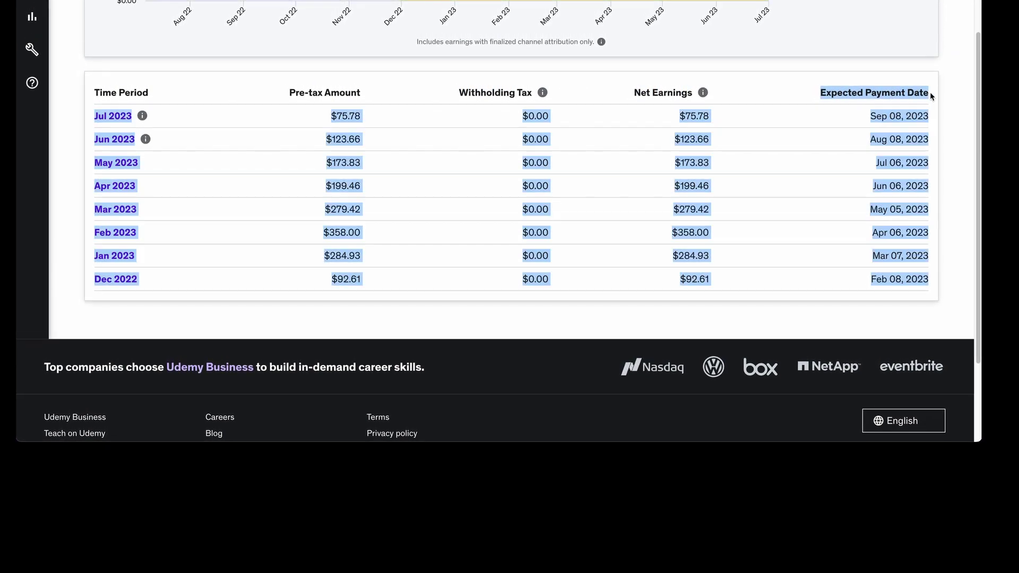
{"action": "left_click", "coordinate": [191, 106]}
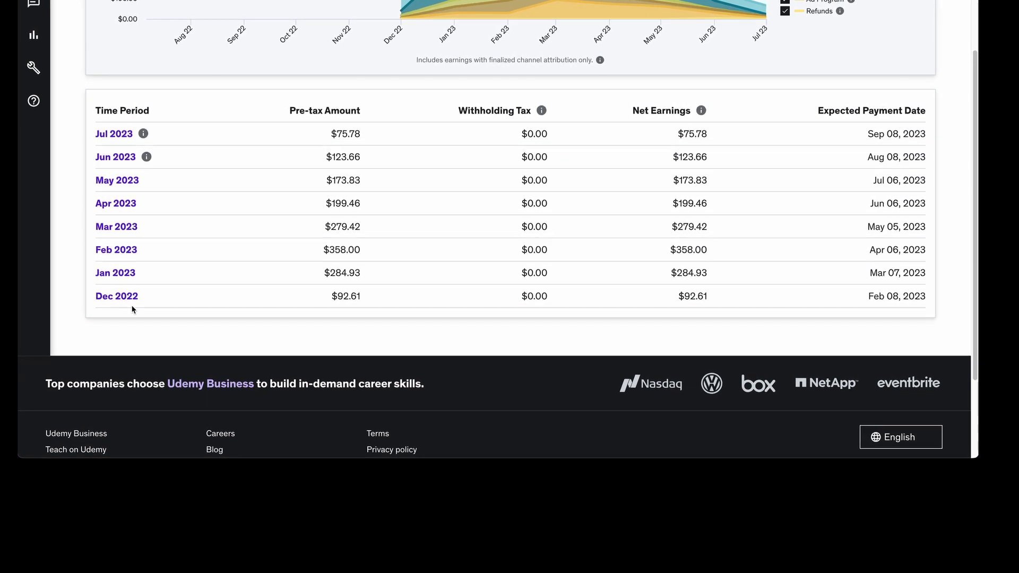
{"action": "left_click", "coordinate": [390, 321]}
{"action": "left_click", "coordinate": [955, 116], "text": "shift"}
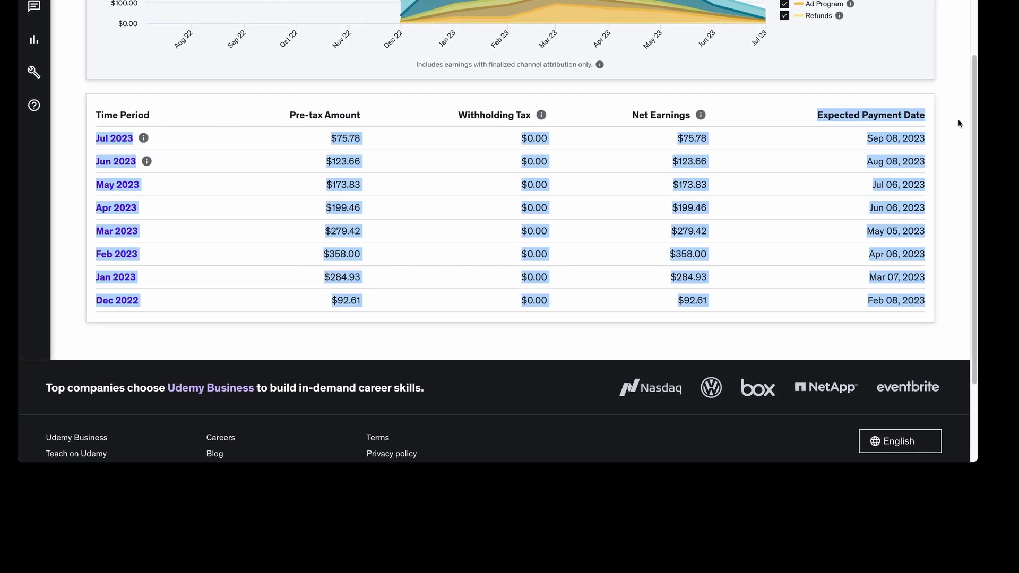
{"action": "left_click", "coordinate": [942, 261]}
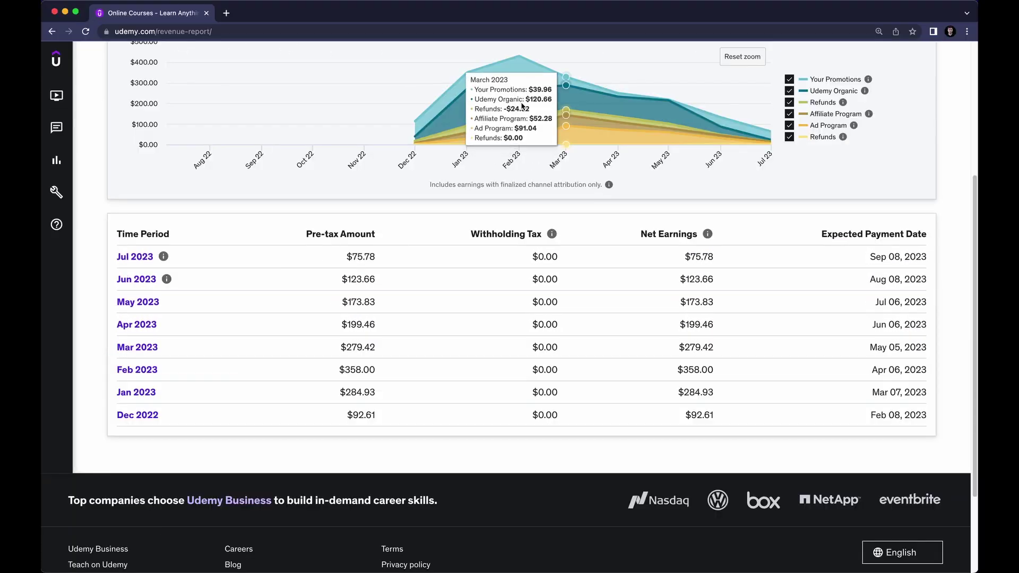
{"action": "scroll", "coordinate": [257, 131], "scroll_direction": "up", "scroll_amount": 5}
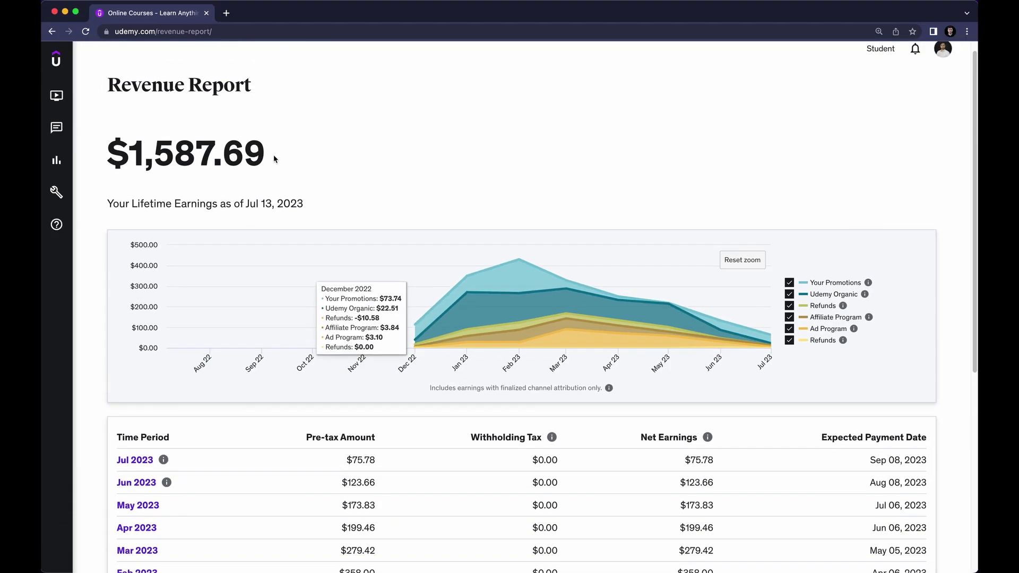
Return to the performance overview and examine the Students page for the student count, profiles and world map of locations
{"action": "left_click", "coordinate": [83, 159]}
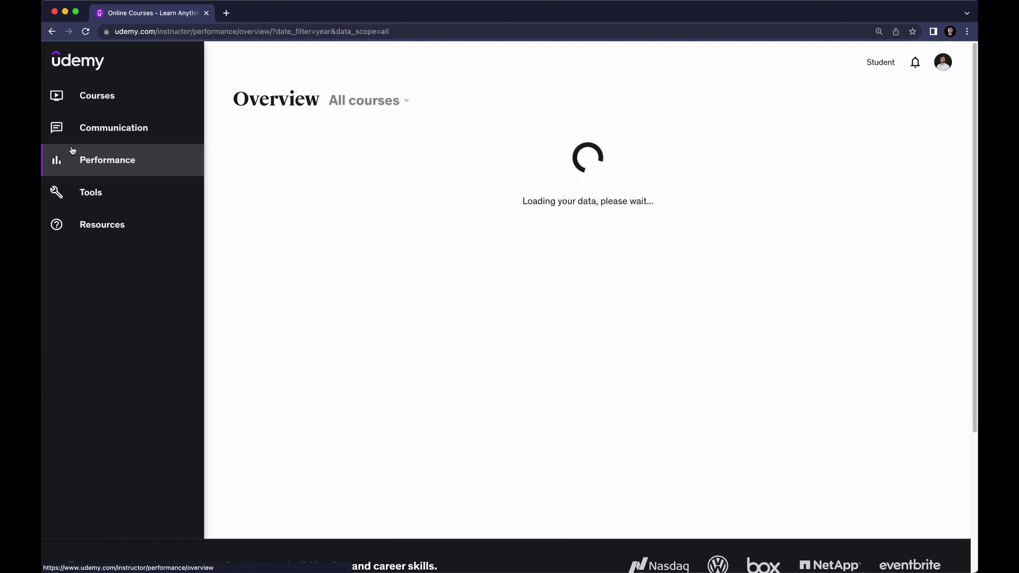
{"action": "mouse_move", "coordinate": [57, 154]}
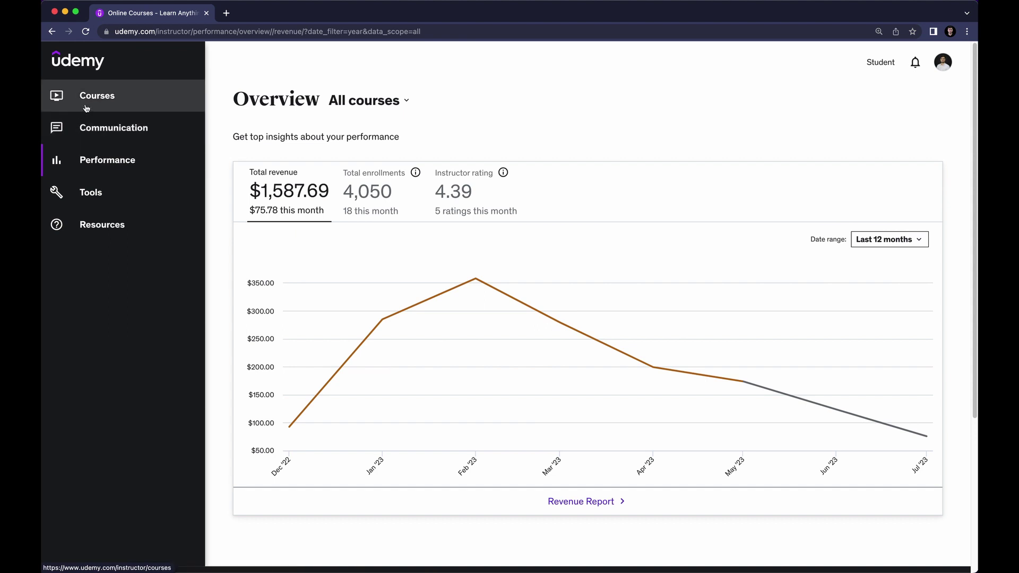
{"action": "left_click", "coordinate": [104, 158]}
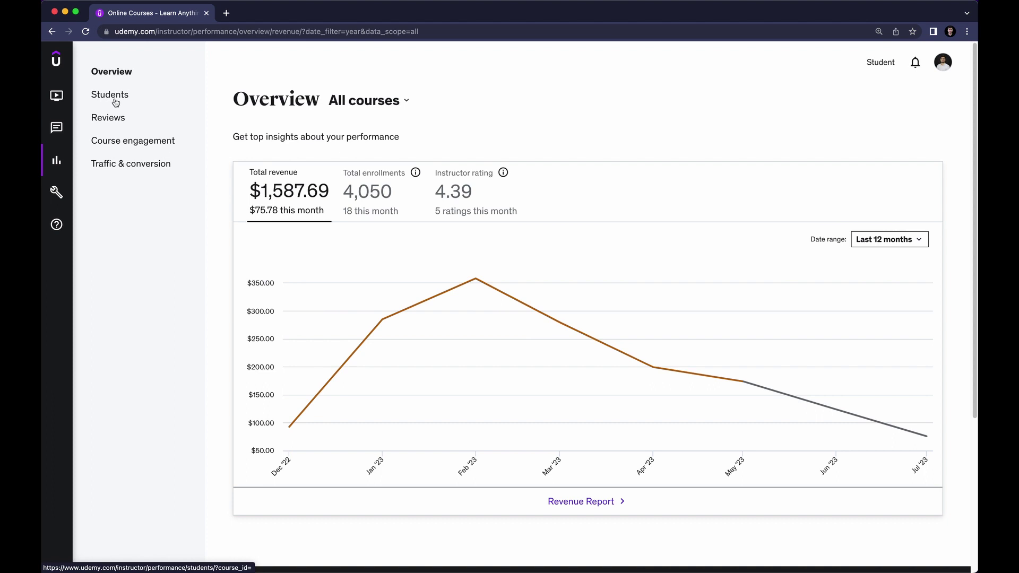
{"action": "left_click", "coordinate": [115, 100]}
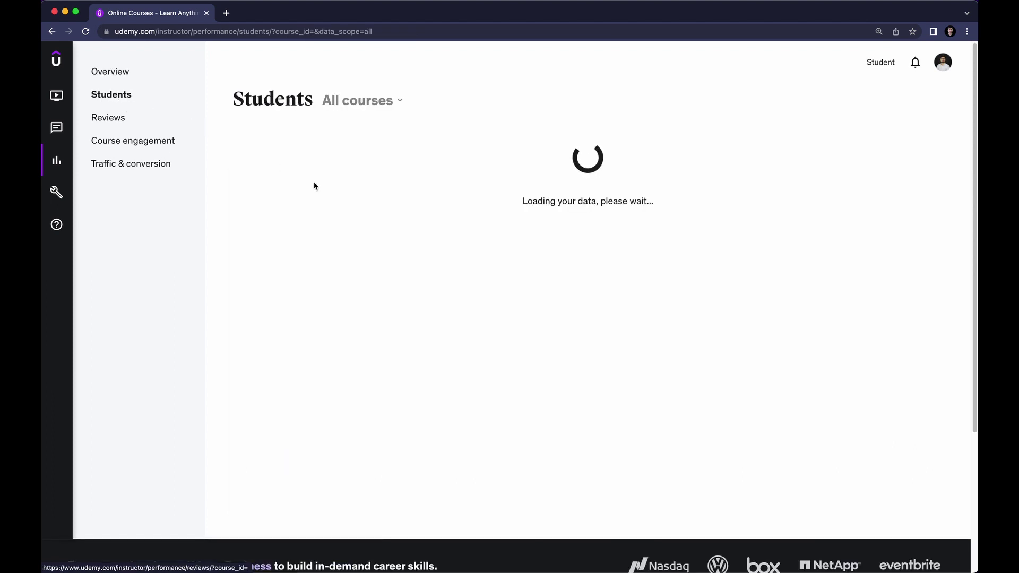
{"action": "scroll", "coordinate": [367, 210], "scroll_direction": "down", "scroll_amount": 1}
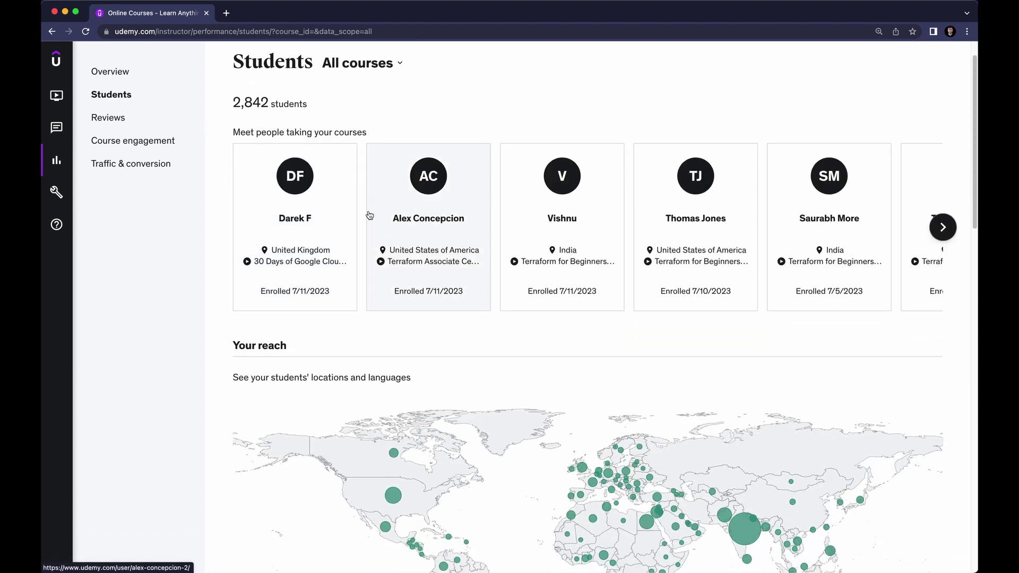
{"action": "left_click_drag", "start_coordinate": [233, 105], "coordinate": [336, 110]}
{"action": "scroll", "coordinate": [349, 131], "scroll_direction": "down", "scroll_amount": 1}
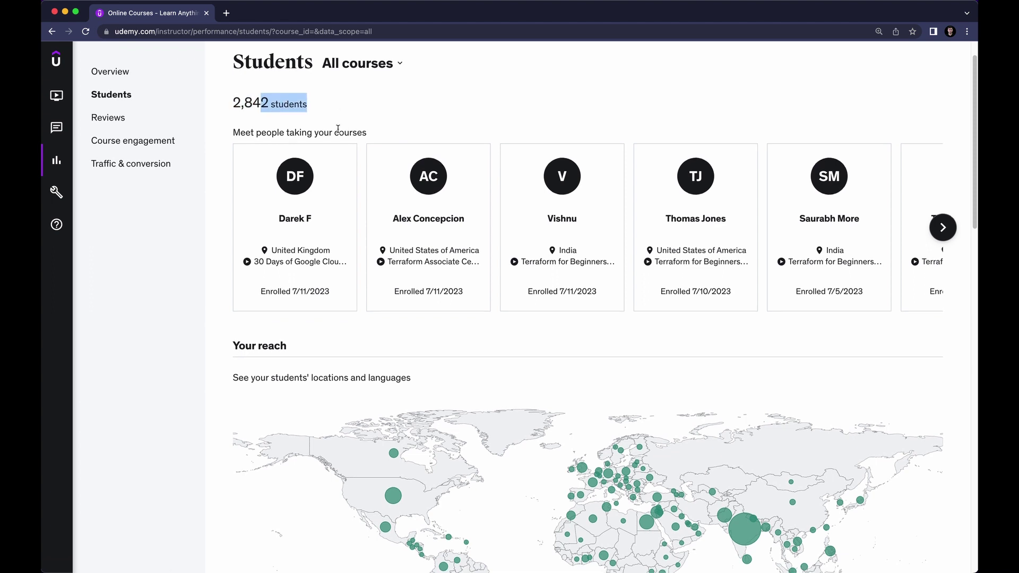
{"action": "scroll", "coordinate": [458, 168], "scroll_direction": "down", "scroll_amount": 5}
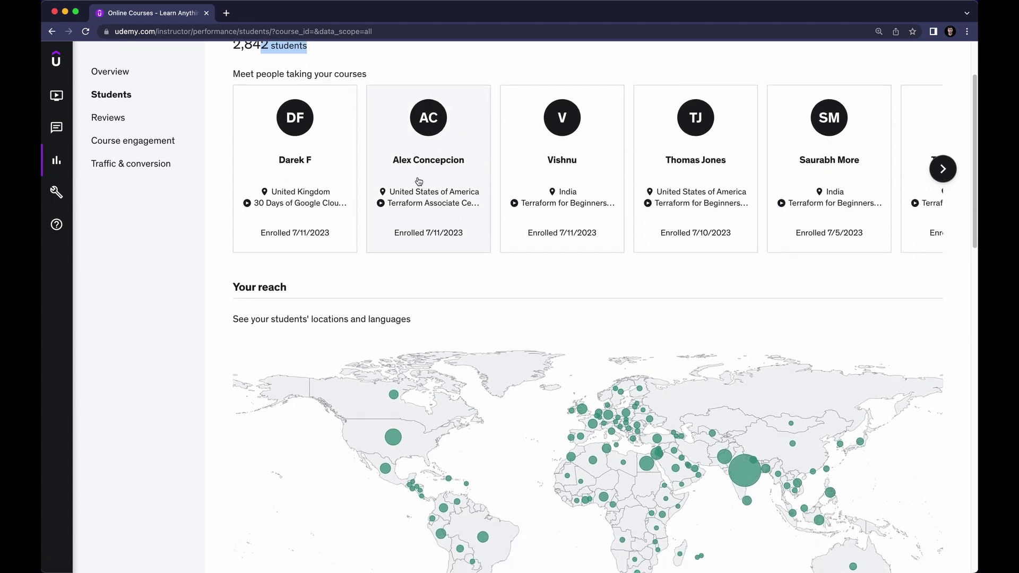
{"action": "scroll", "coordinate": [461, 178], "scroll_direction": "down", "scroll_amount": 1}
{"action": "scroll", "coordinate": [441, 185], "scroll_direction": "up", "scroll_amount": 1}
{"action": "scroll", "coordinate": [460, 182], "scroll_direction": "down", "scroll_amount": 1}
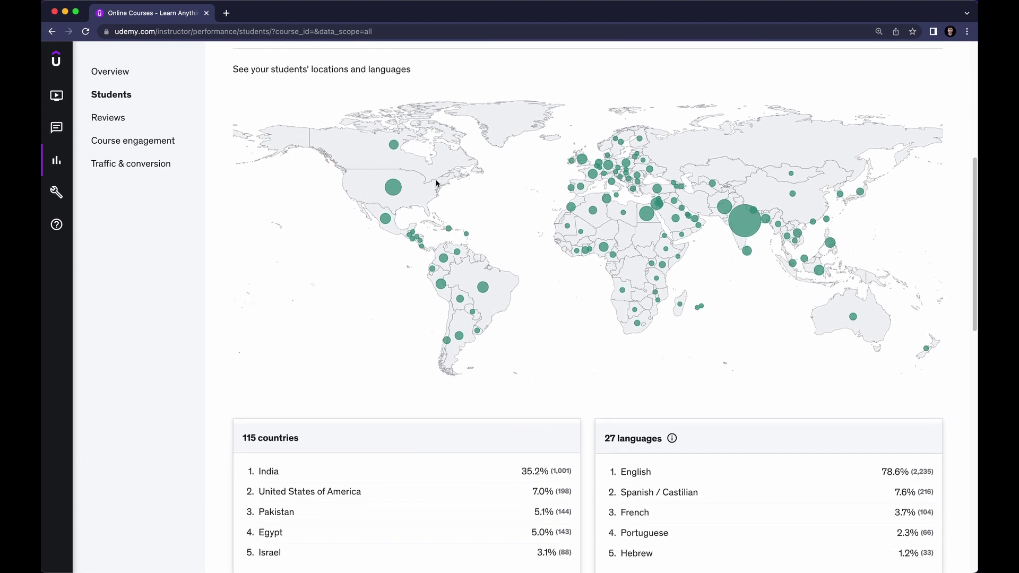
View the course reviews and the Course engagement page with its minutes-taught chart
{"action": "left_click", "coordinate": [118, 130]}
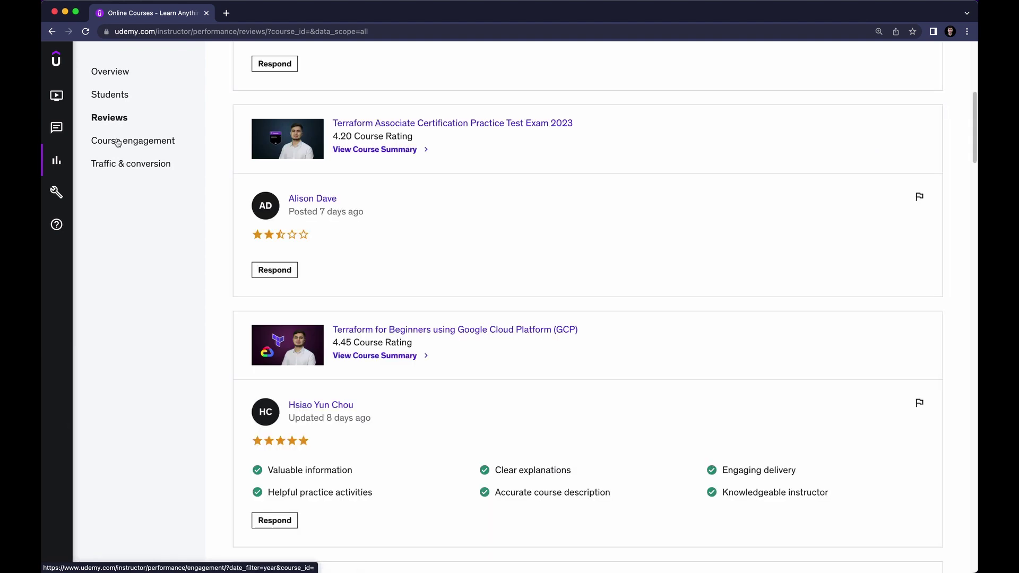
{"action": "left_click", "coordinate": [118, 141]}
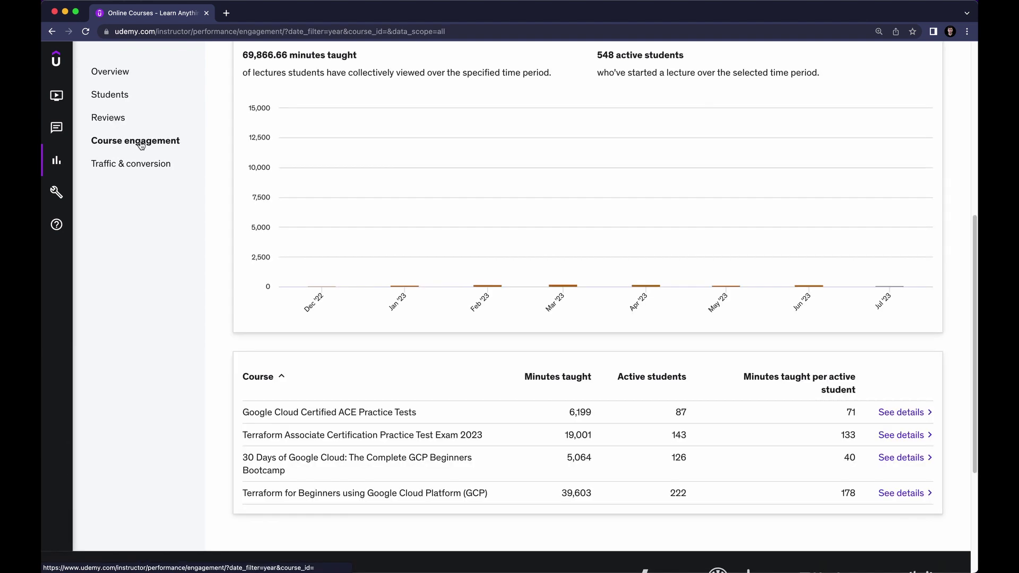
{"action": "scroll", "coordinate": [551, 228], "scroll_direction": "up", "scroll_amount": 2}
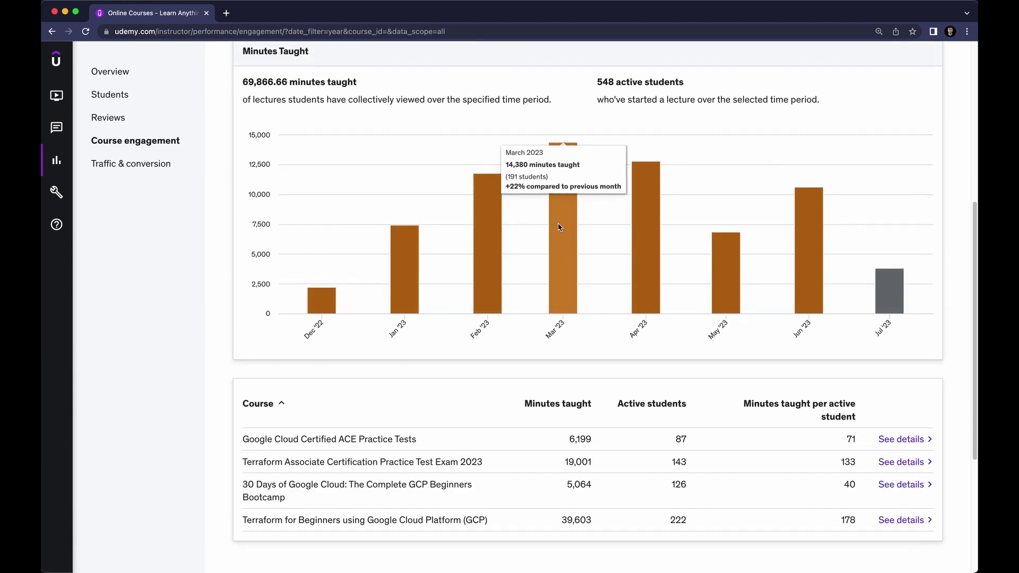
Start a new course from the Courses page, choosing the Course type, and continue to the working title step
{"action": "left_click", "coordinate": [79, 96]}
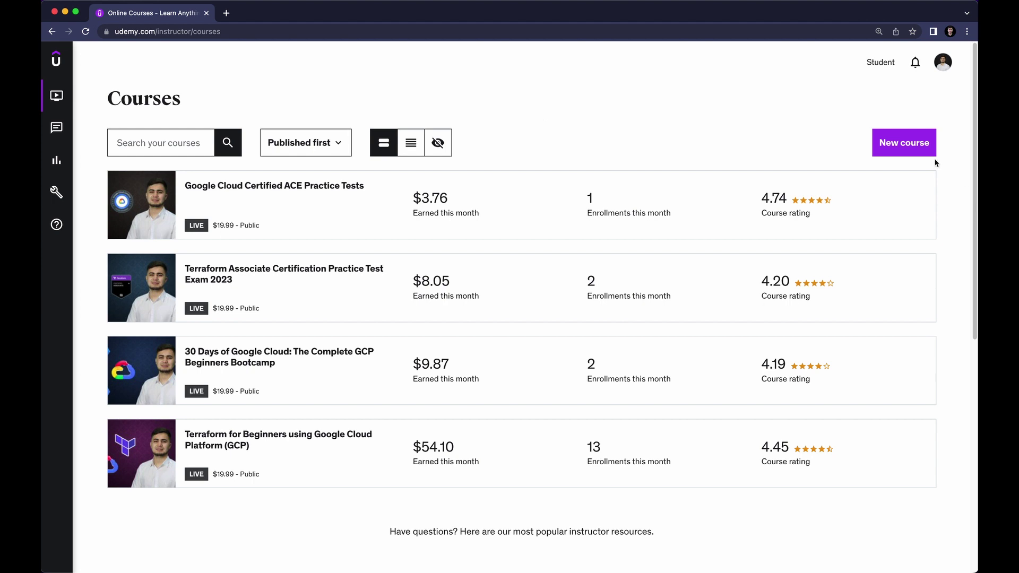
{"action": "left_click", "coordinate": [917, 152]}
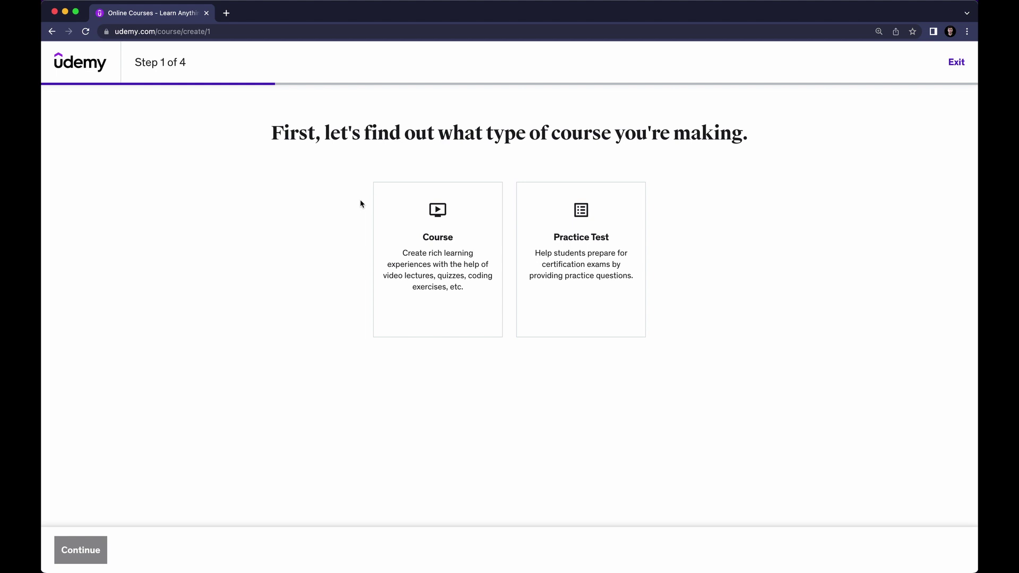
{"action": "left_click", "coordinate": [400, 231]}
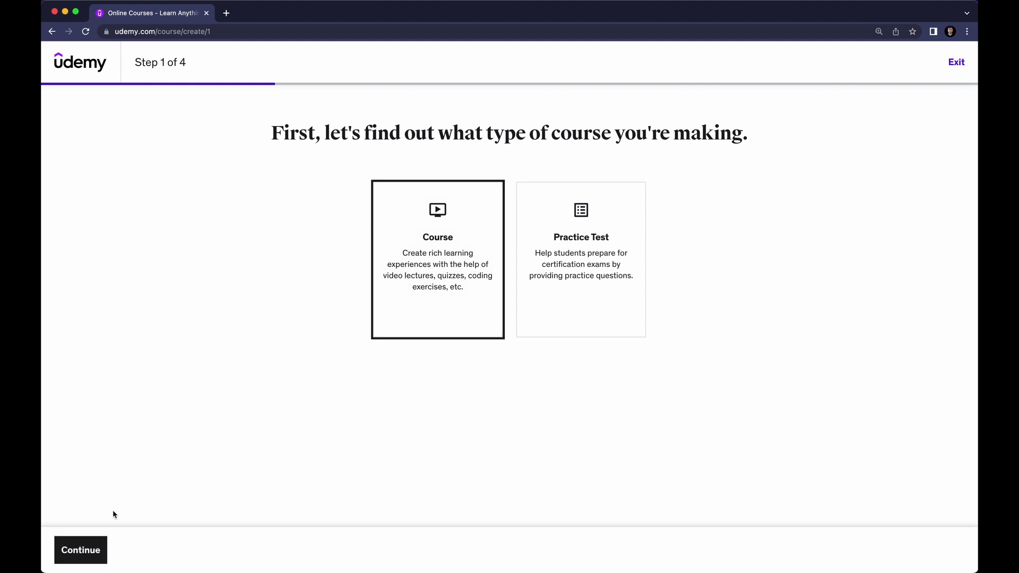
{"action": "left_click", "coordinate": [97, 537]}
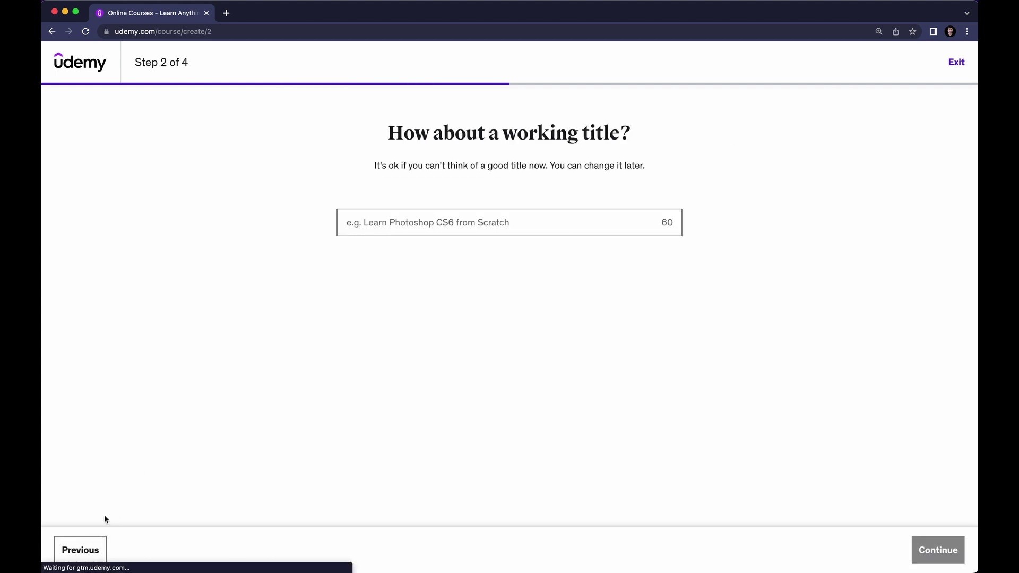
Switch to the Notes app and copy the course title "Learn AWS from scratch in 2023" from the course-planning note
{"action": "left_click", "coordinate": [445, 225]}
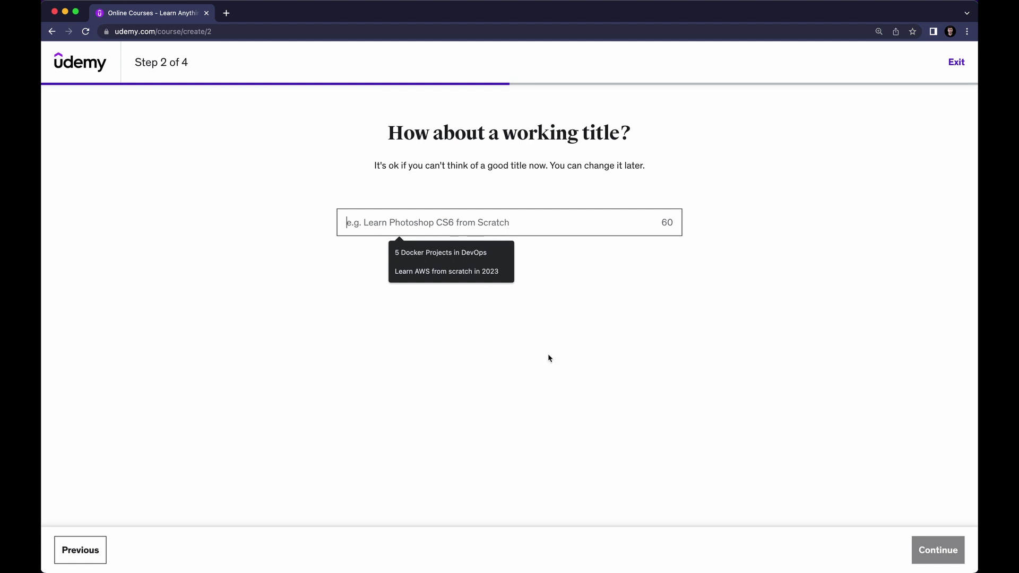
{"action": "left_click", "coordinate": [353, 550]}
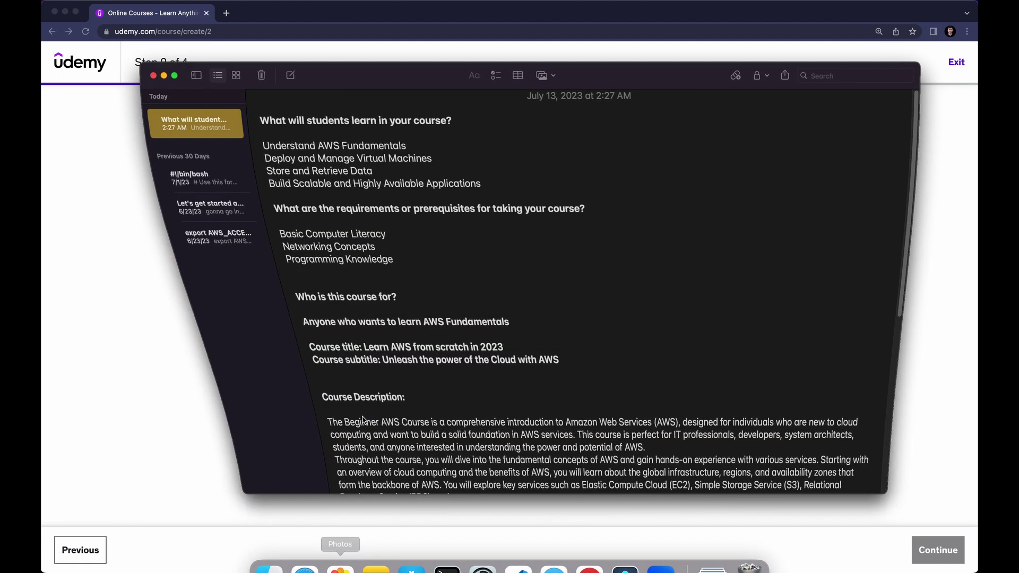
{"action": "left_click", "coordinate": [339, 162]}
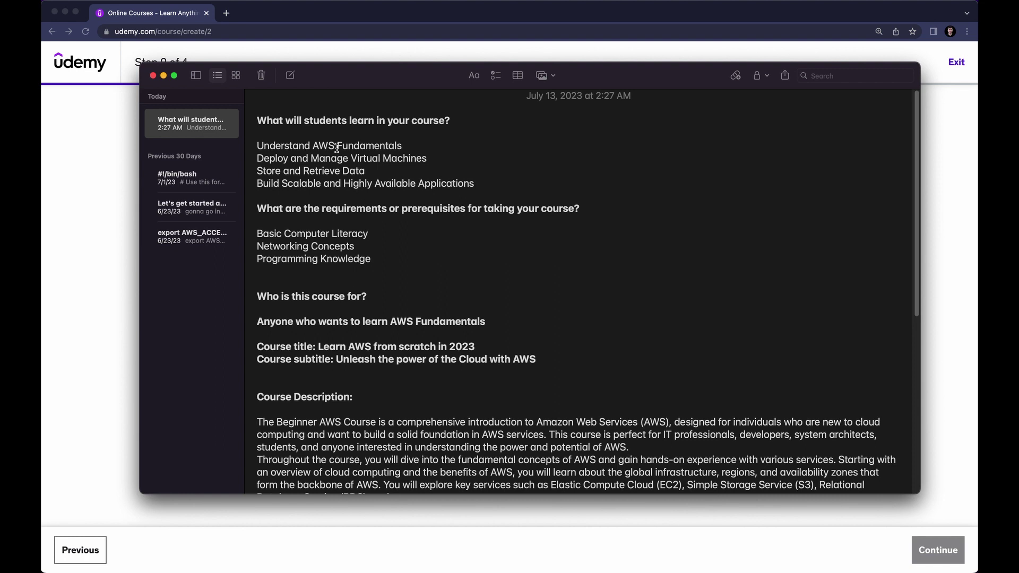
{"action": "scroll", "coordinate": [351, 255], "scroll_direction": "down", "scroll_amount": 5}
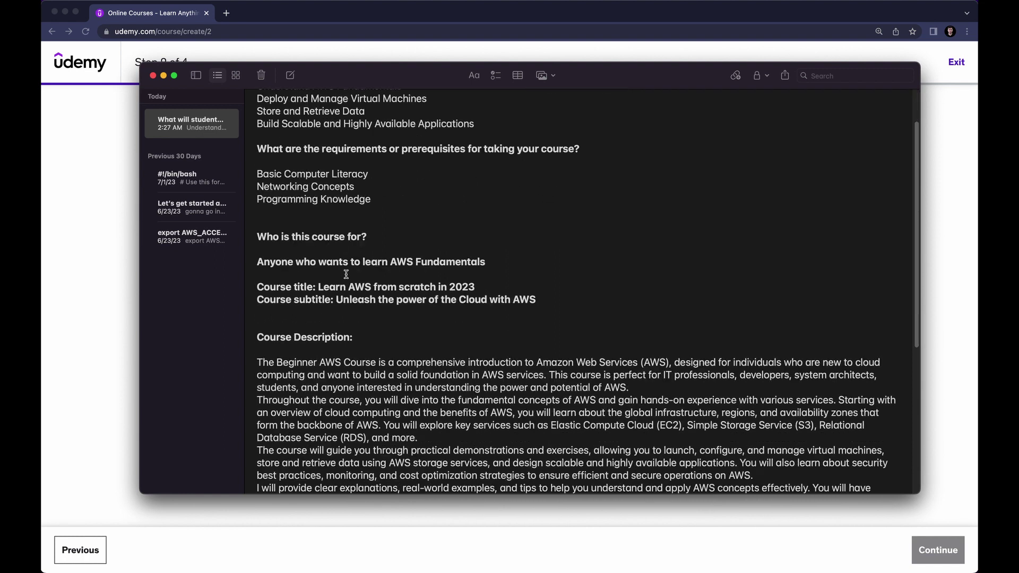
{"action": "scroll", "coordinate": [346, 275], "scroll_direction": "up", "scroll_amount": 5}
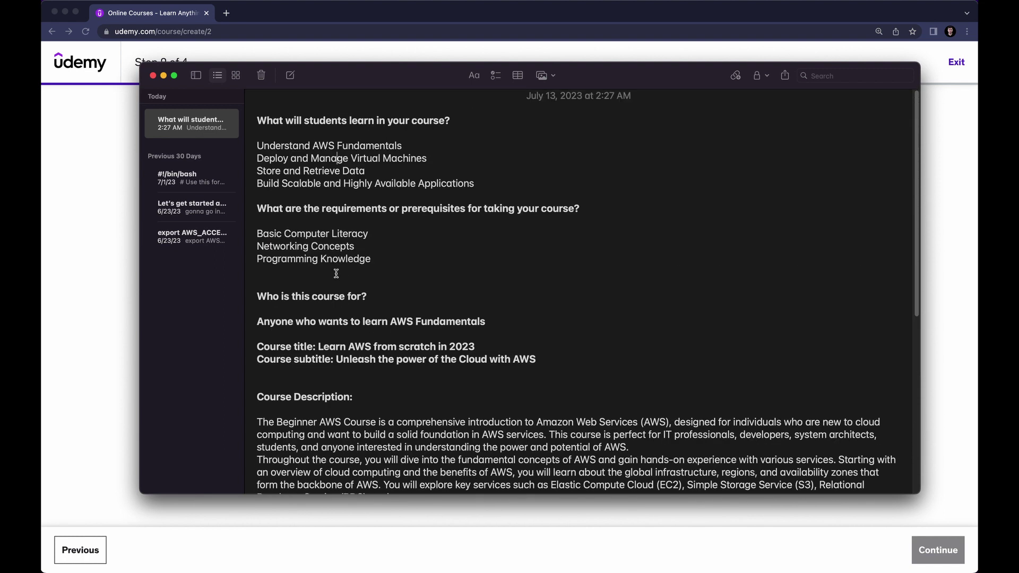
{"action": "left_click_drag", "start_coordinate": [322, 344], "coordinate": [485, 345]}
{"action": "key", "text": "super+c"}
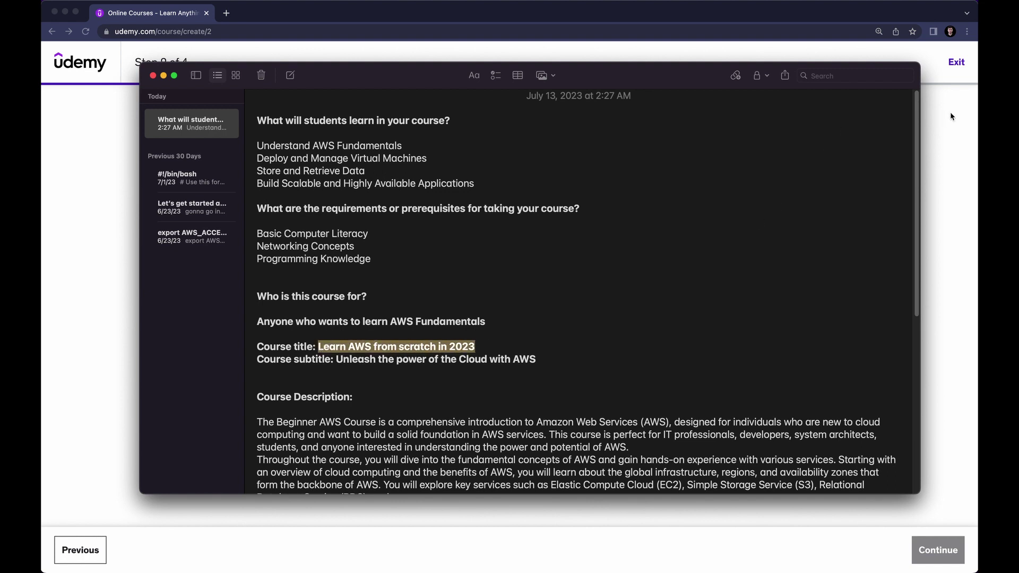
Return to the browser and paste "Learn AWS from scratch in 2023" as the course's working title
{"action": "left_click", "coordinate": [124, 172]}
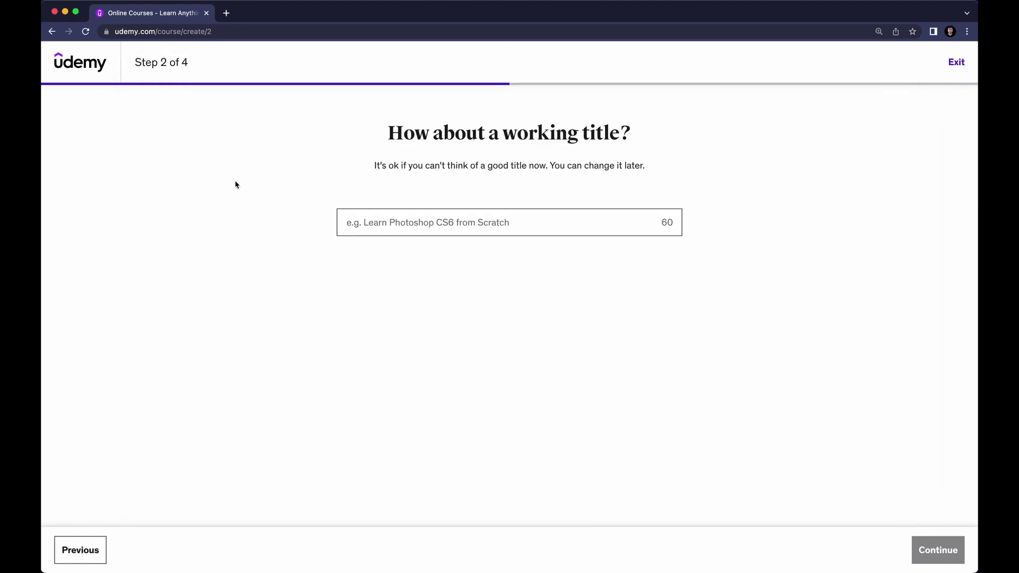
{"action": "left_click", "coordinate": [401, 219]}
{"action": "key", "text": "super+v"}
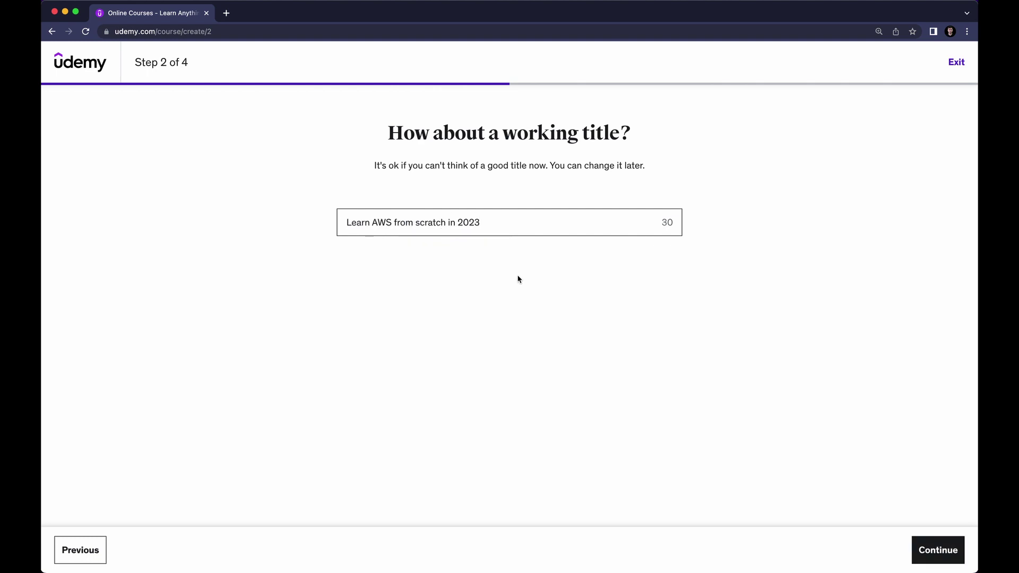
Accept the working title and continue to the course category step
{"action": "left_click_drag", "start_coordinate": [357, 222], "coordinate": [488, 224]}
{"action": "left_click", "coordinate": [488, 225]}
{"action": "left_click_drag", "start_coordinate": [370, 223], "coordinate": [407, 225]}
{"action": "left_click", "coordinate": [937, 550]}
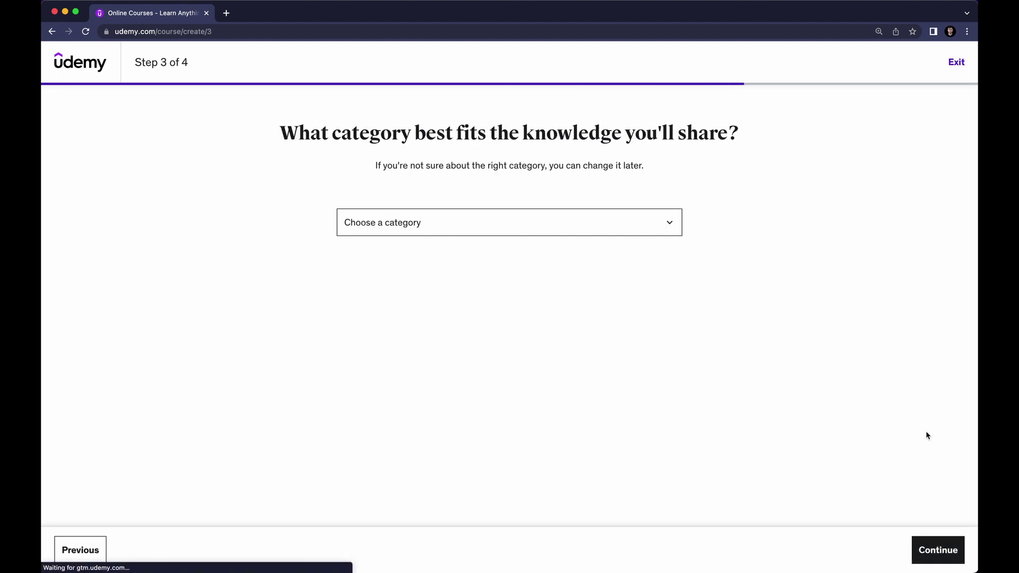
Choose "IT & Software" as the course category and continue to the weekly time question
{"action": "left_click", "coordinate": [450, 232]}
{"action": "left_click", "coordinate": [378, 200]}
{"action": "left_click_drag", "start_coordinate": [274, 151], "coordinate": [645, 135]}
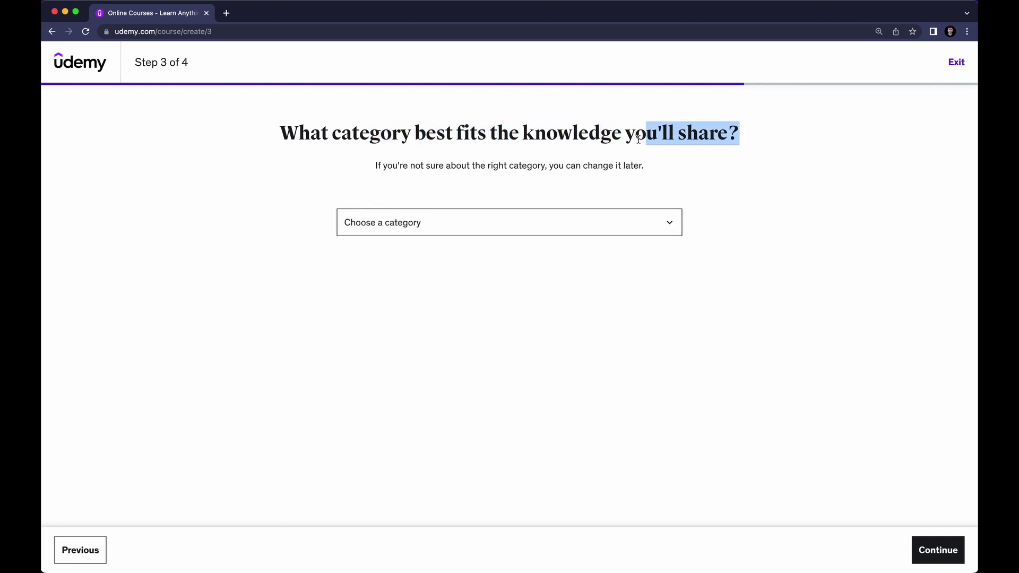
{"action": "left_click", "coordinate": [390, 222]}
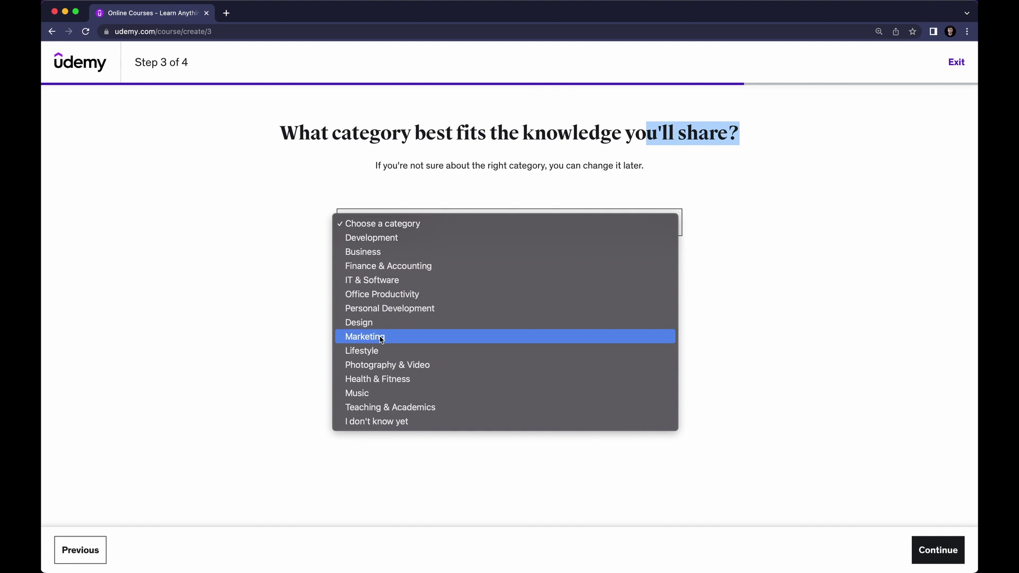
{"action": "left_click", "coordinate": [376, 282]}
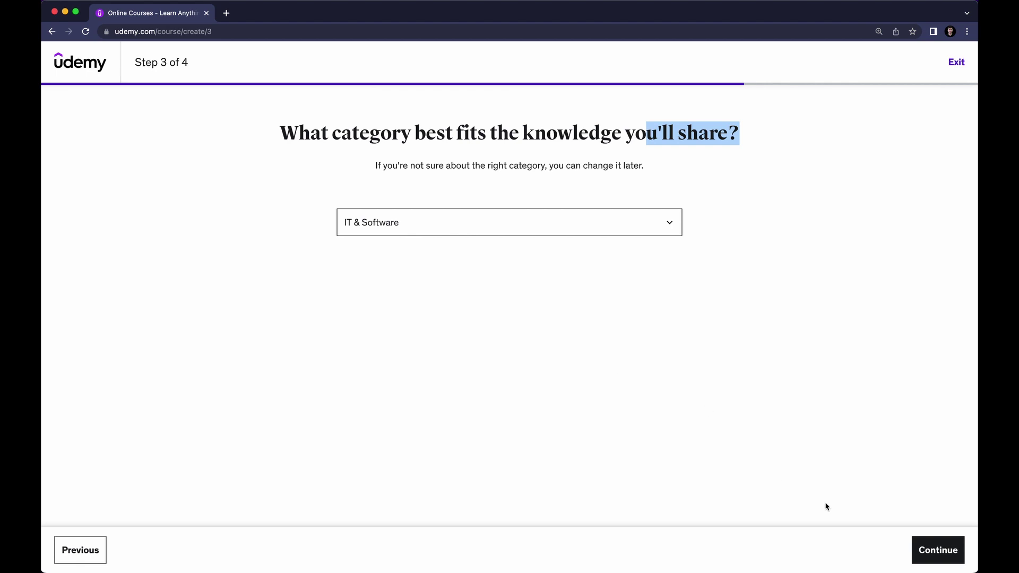
{"action": "left_click", "coordinate": [924, 550]}
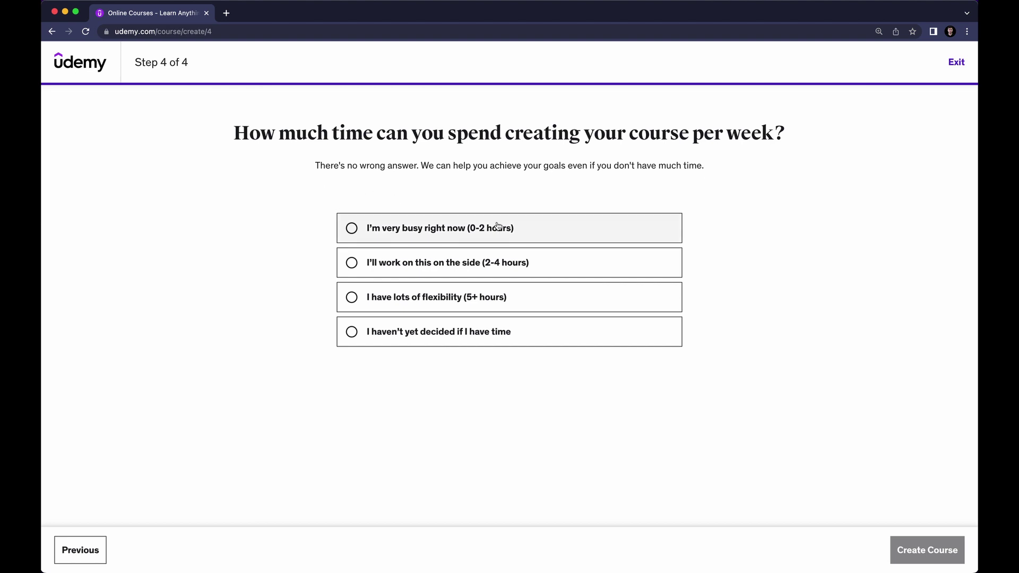
Answer the weekly time question with "I have lots of flexibility (5+ hours)" and create the course
{"action": "left_click", "coordinate": [476, 295]}
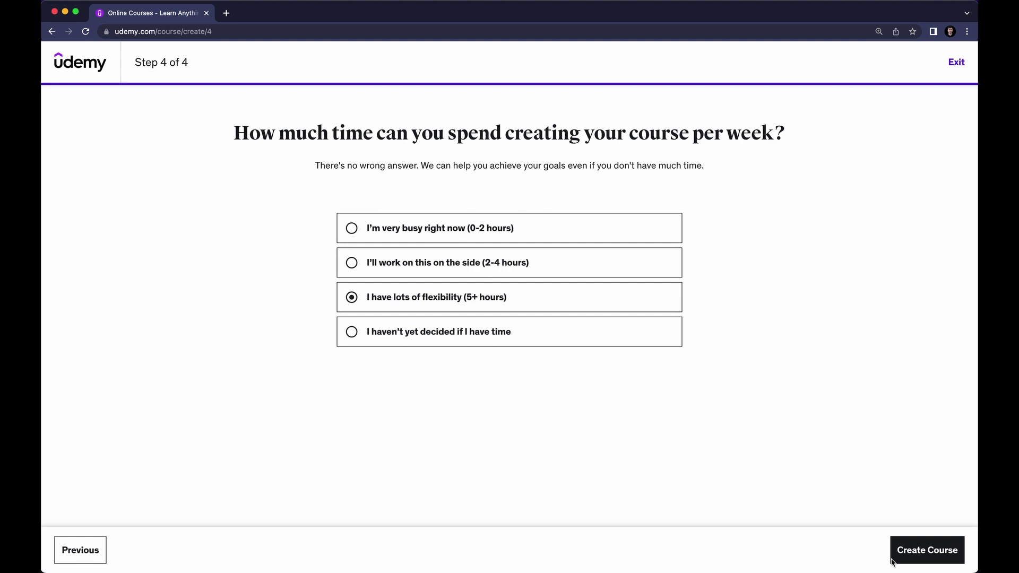
{"action": "left_click", "coordinate": [946, 552]}
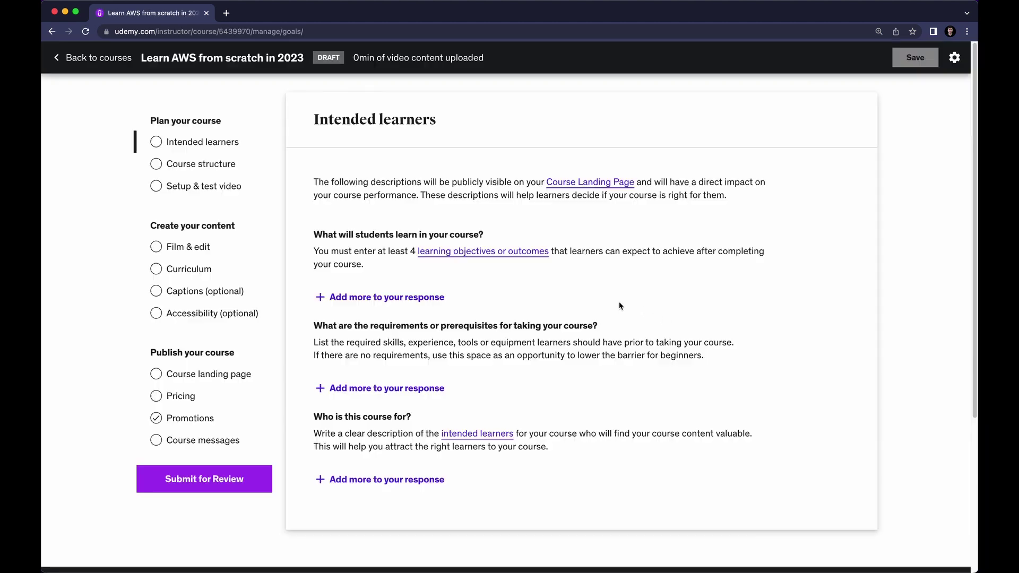
Examine the draft course's header, its plan, create and publish sections, and the question on what students will learn
{"action": "left_click_drag", "start_coordinate": [141, 57], "coordinate": [487, 65]}
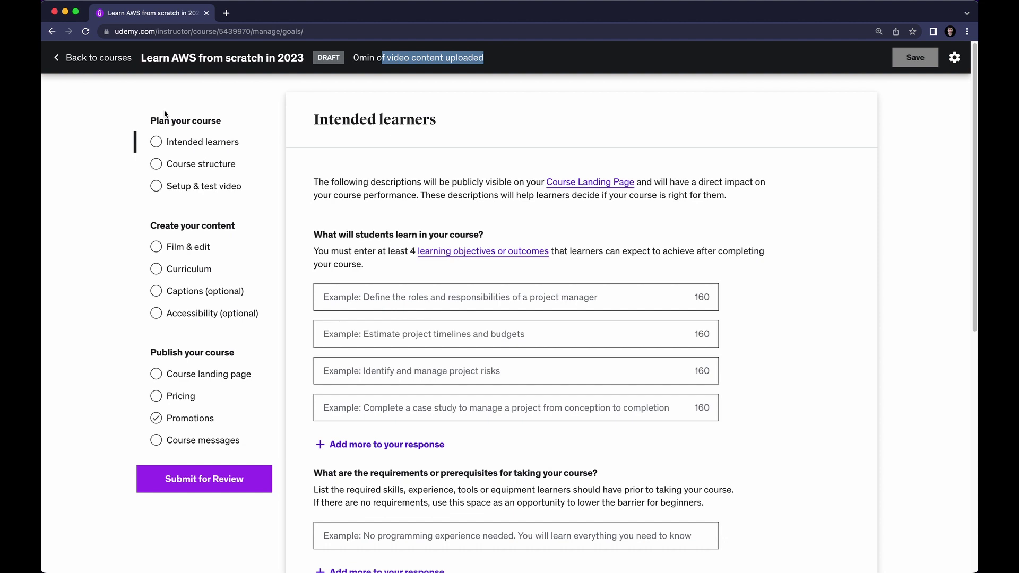
{"action": "left_click_drag", "start_coordinate": [144, 125], "coordinate": [226, 122]}
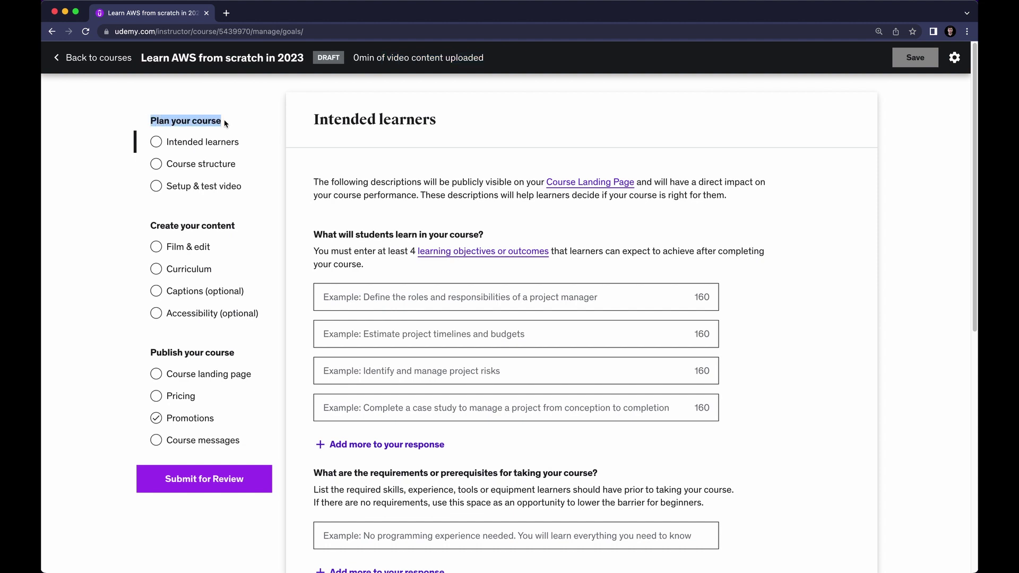
{"action": "left_click_drag", "start_coordinate": [151, 223], "coordinate": [241, 231]}
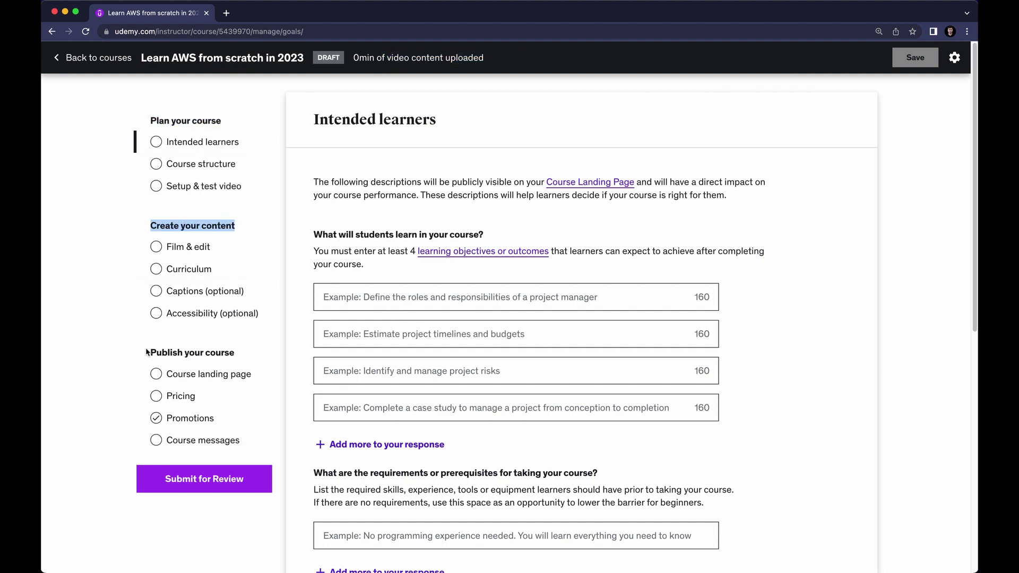
{"action": "left_click_drag", "start_coordinate": [148, 353], "coordinate": [247, 357]}
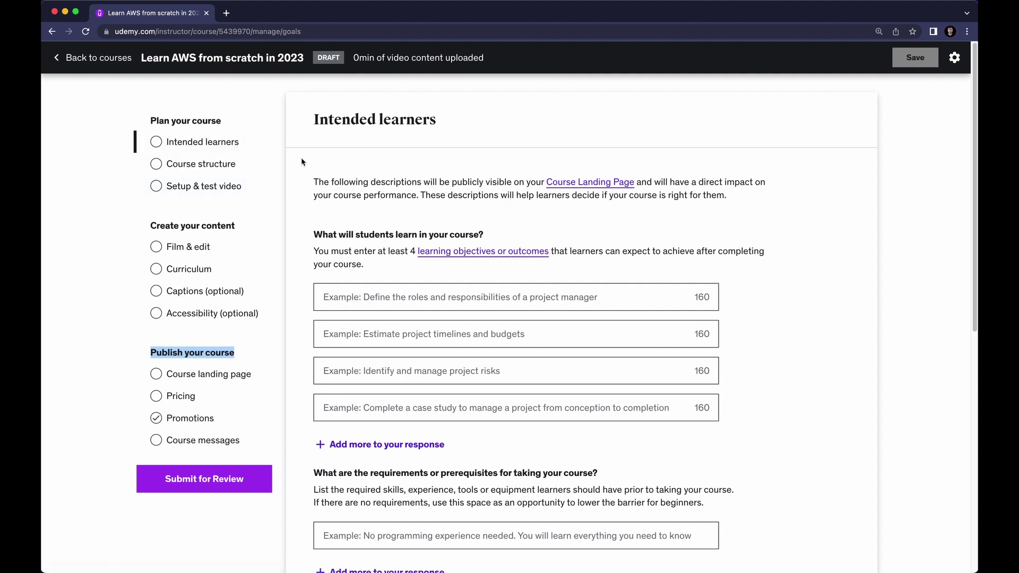
{"action": "left_click_drag", "start_coordinate": [302, 237], "coordinate": [485, 234]}
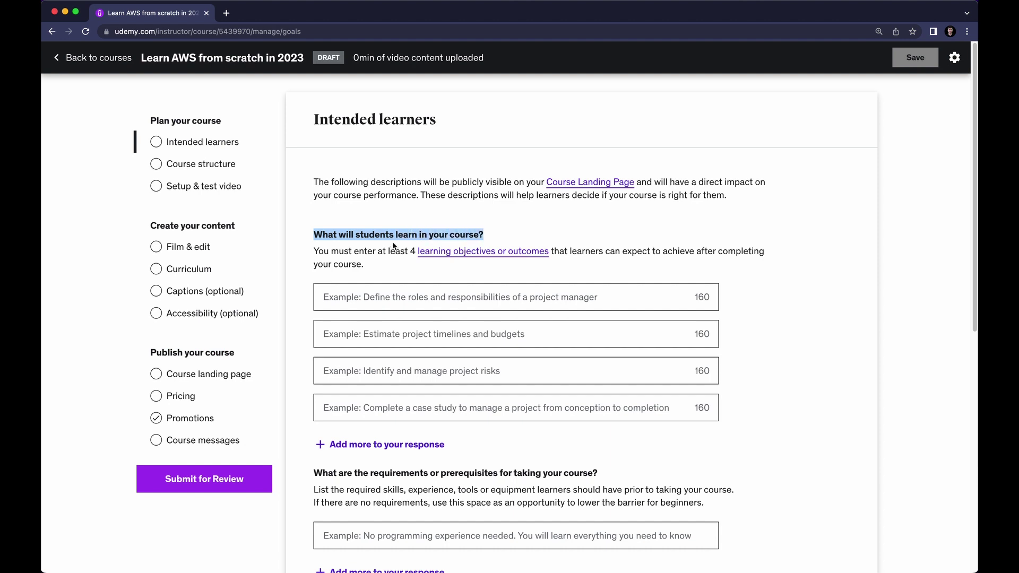
{"action": "left_click_drag", "start_coordinate": [382, 255], "coordinate": [450, 265]}
{"action": "left_click", "coordinate": [450, 261]}
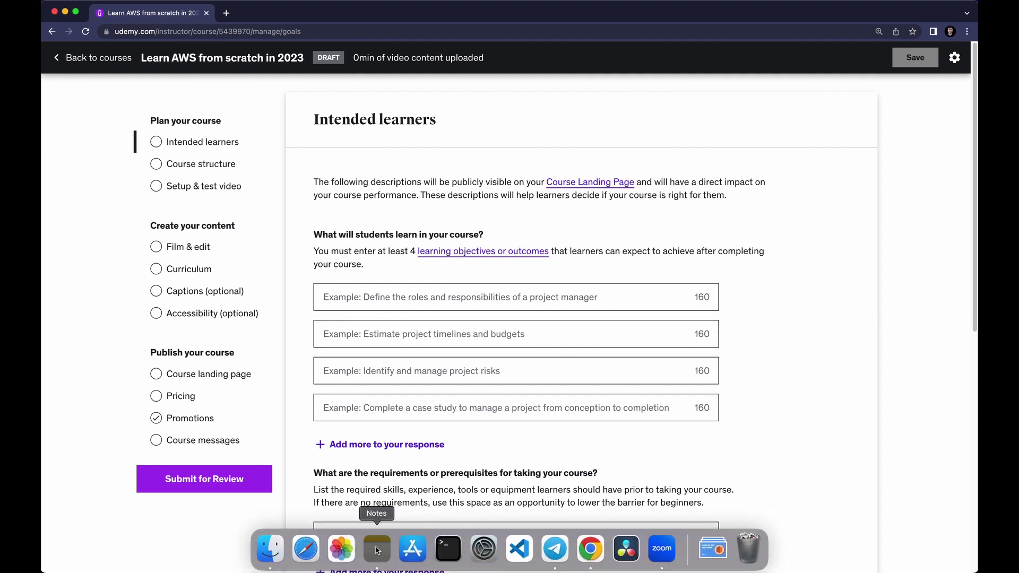
Copy "Understand AWS Fundamentals" from the planning note in Notes and paste it as the first learning objective in the browser
{"action": "left_click", "coordinate": [376, 550]}
{"action": "scroll", "coordinate": [363, 289], "scroll_direction": "down", "scroll_amount": 1}
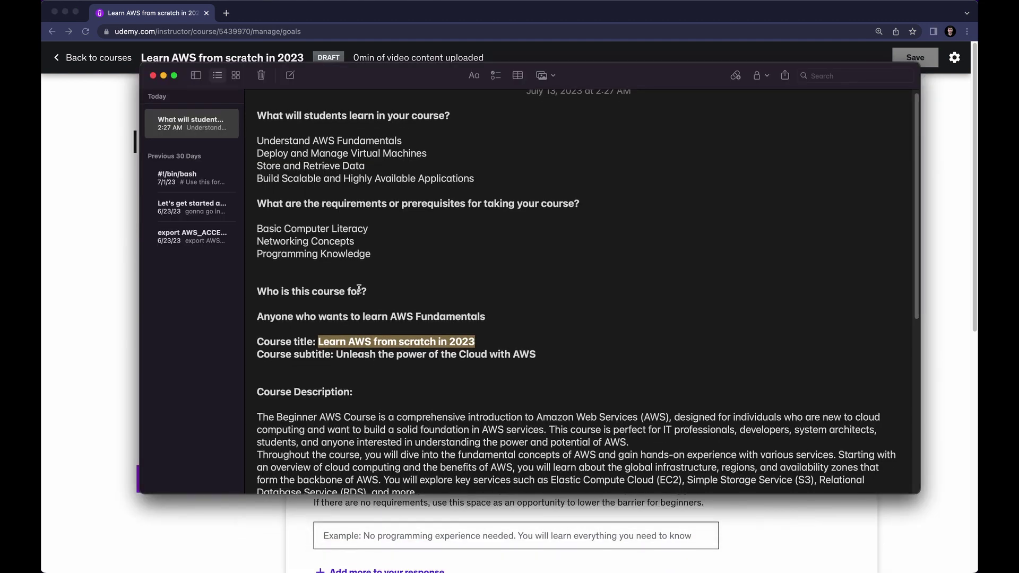
{"action": "left_click_drag", "start_coordinate": [258, 141], "coordinate": [410, 134]}
{"action": "key", "text": "super+c"}
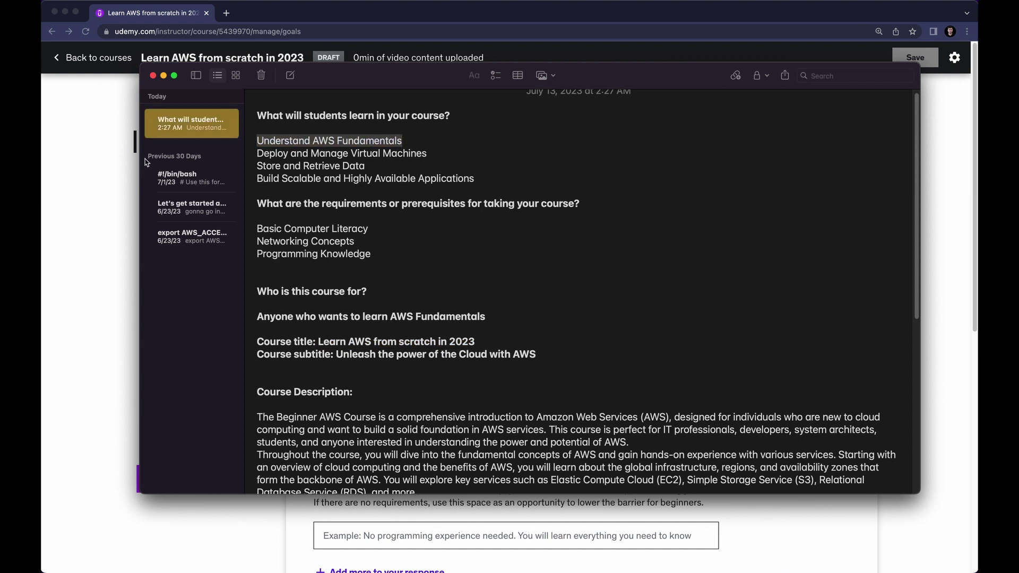
{"action": "left_click", "coordinate": [102, 193]}
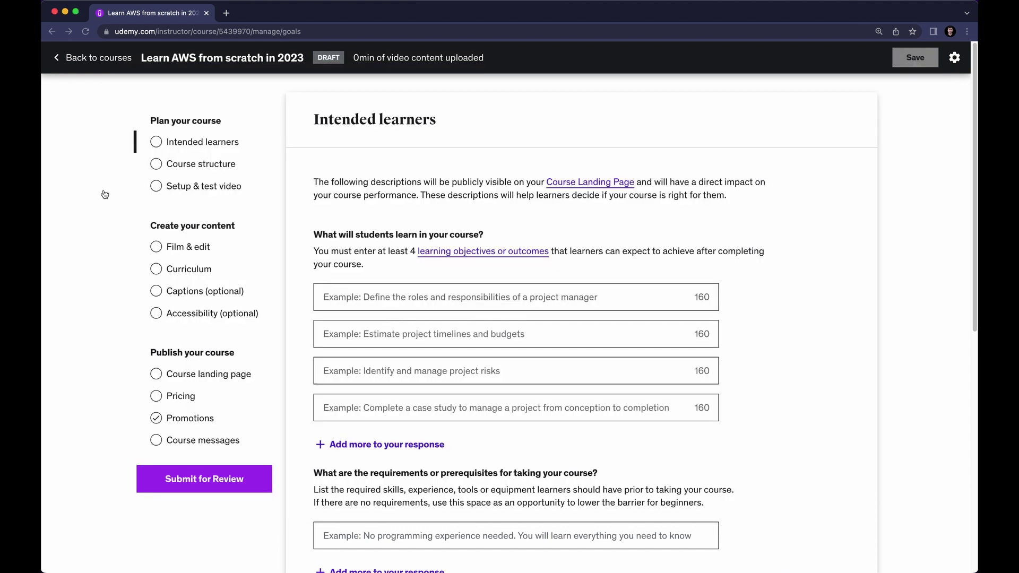
{"action": "left_click", "coordinate": [385, 303]}
{"action": "key", "text": "super+v"}
Copy "Deploy and Manage Virtual Machines" from Notes and paste it as the second learning objective in the browser
{"action": "left_click", "coordinate": [370, 551]}
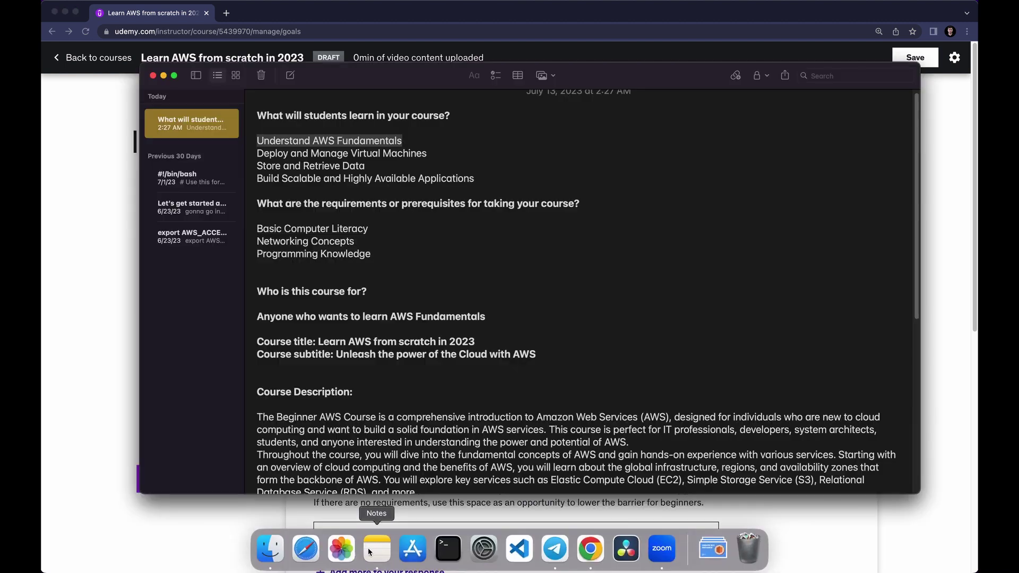
{"action": "left_click_drag", "start_coordinate": [259, 158], "coordinate": [430, 152]}
{"action": "key", "text": "super+c"}
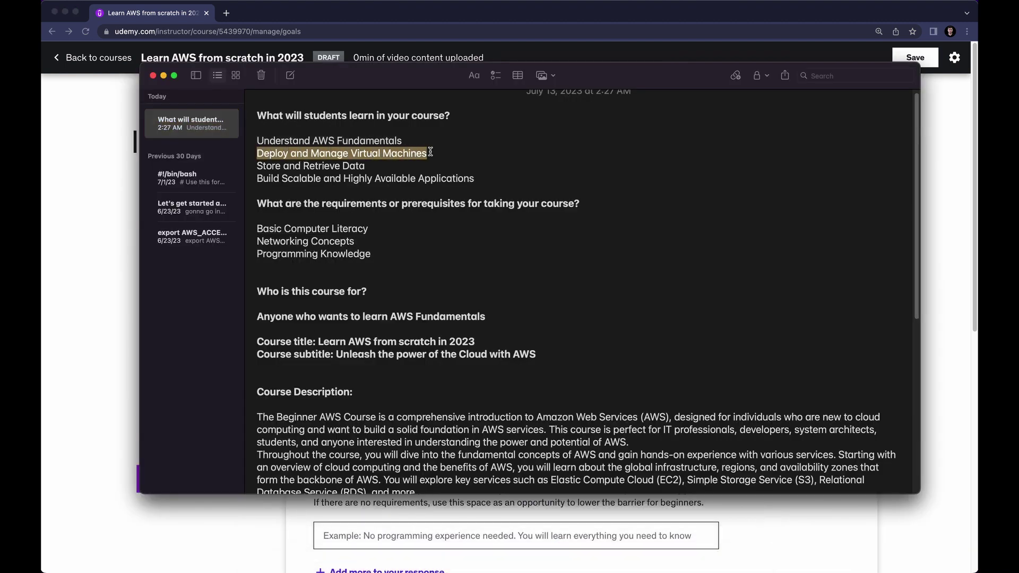
{"action": "left_click", "coordinate": [105, 215]}
{"action": "left_click", "coordinate": [387, 333]}
{"action": "key", "text": "super+v"}
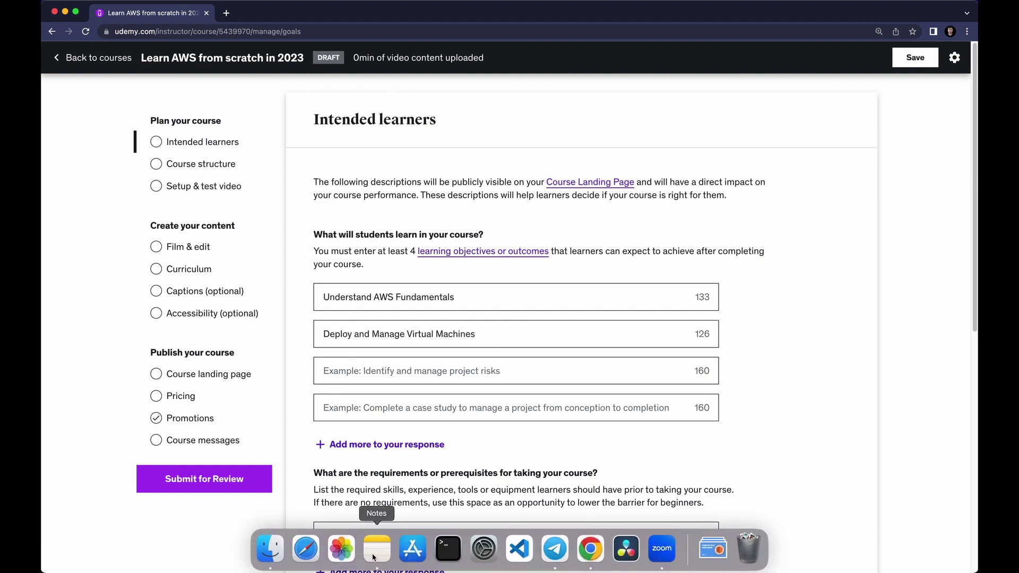
Copy "Store and Retrieve Data" from Notes and paste it as the third learning objective in the browser
{"action": "left_click", "coordinate": [375, 548]}
{"action": "left_click_drag", "start_coordinate": [265, 170], "coordinate": [381, 162]}
{"action": "key", "text": "super+c"}
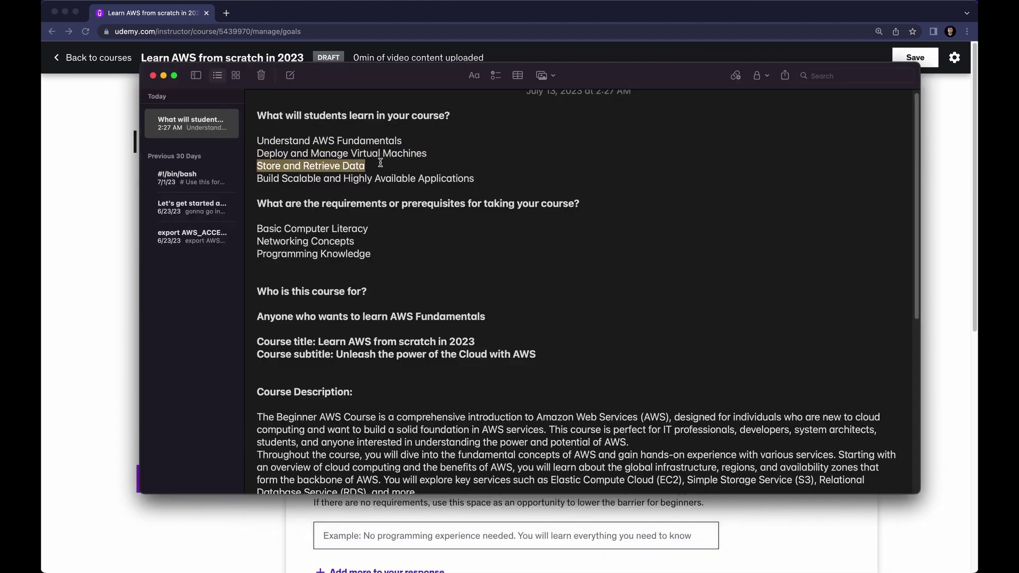
{"action": "left_click", "coordinate": [112, 159]}
{"action": "left_click", "coordinate": [352, 369]}
{"action": "key", "text": "super+v"}
Copy "Build Scalable and Highly Available Applications" from Notes and paste it as the fourth learning objective in the browser
{"action": "scroll", "coordinate": [351, 322], "scroll_direction": "down", "scroll_amount": 1}
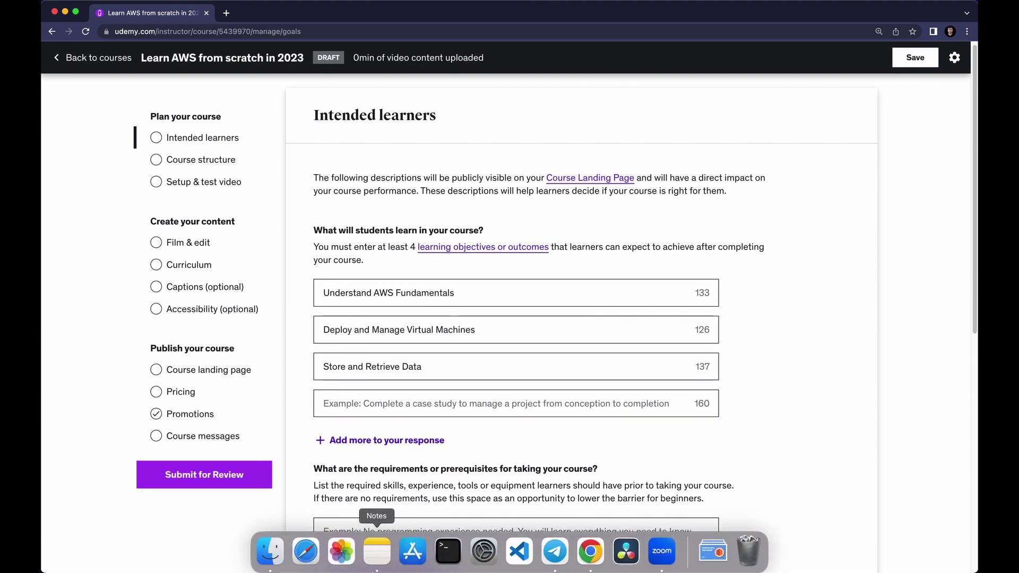
{"action": "left_click", "coordinate": [374, 557]}
{"action": "left_click_drag", "start_coordinate": [258, 179], "coordinate": [485, 176]}
{"action": "key", "text": "super+c"}
{"action": "key", "text": "super+Tab"}
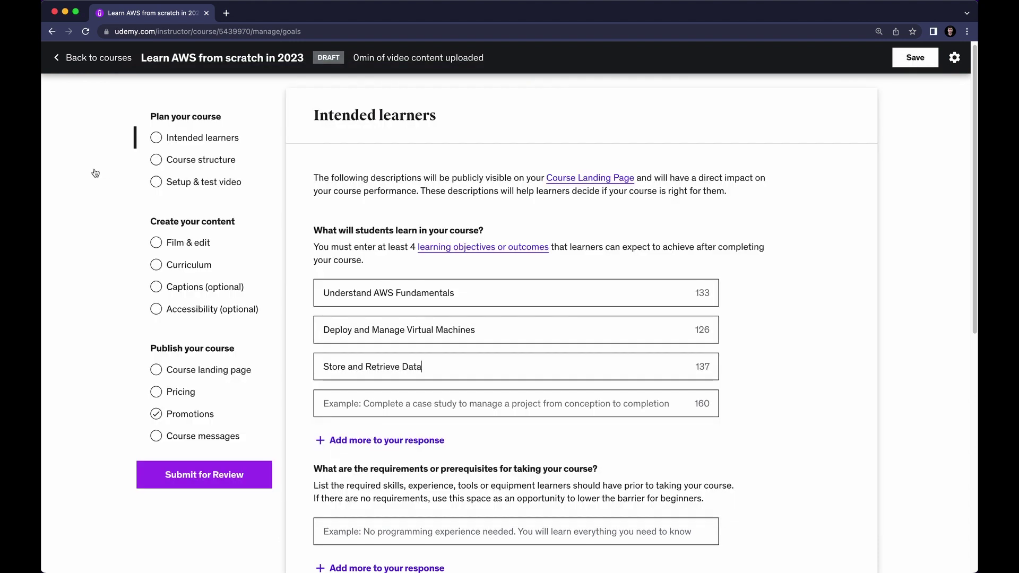
{"action": "left_click", "coordinate": [366, 403]}
{"action": "key", "text": "super+v"}
Copy "Basic Computer Literacy" from Notes and paste it as the first course requirement in the browser
{"action": "scroll", "coordinate": [471, 332], "scroll_direction": "down", "scroll_amount": 2}
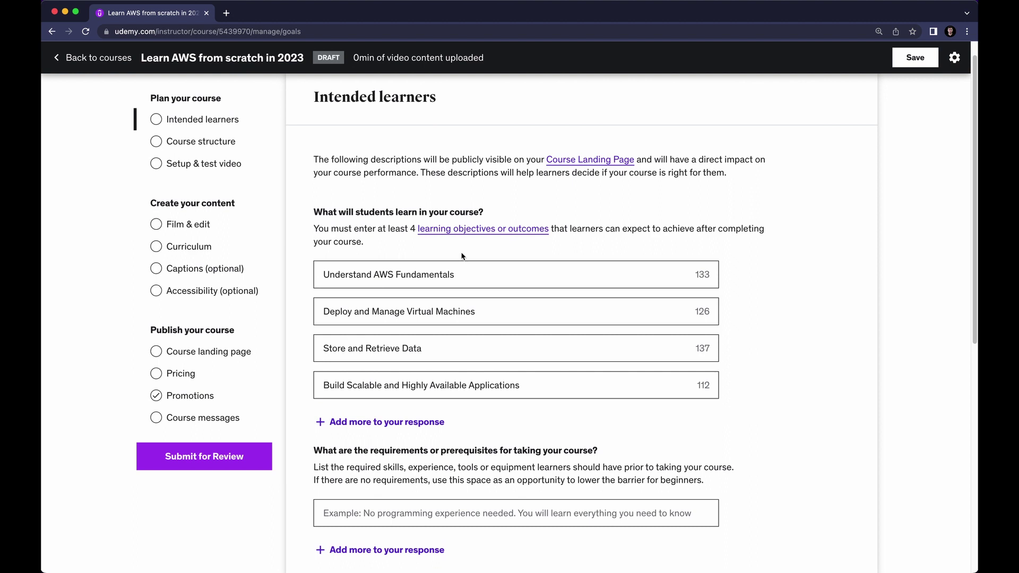
{"action": "scroll", "coordinate": [462, 256], "scroll_direction": "down", "scroll_amount": 3}
{"action": "scroll", "coordinate": [442, 282], "scroll_direction": "down", "scroll_amount": 1}
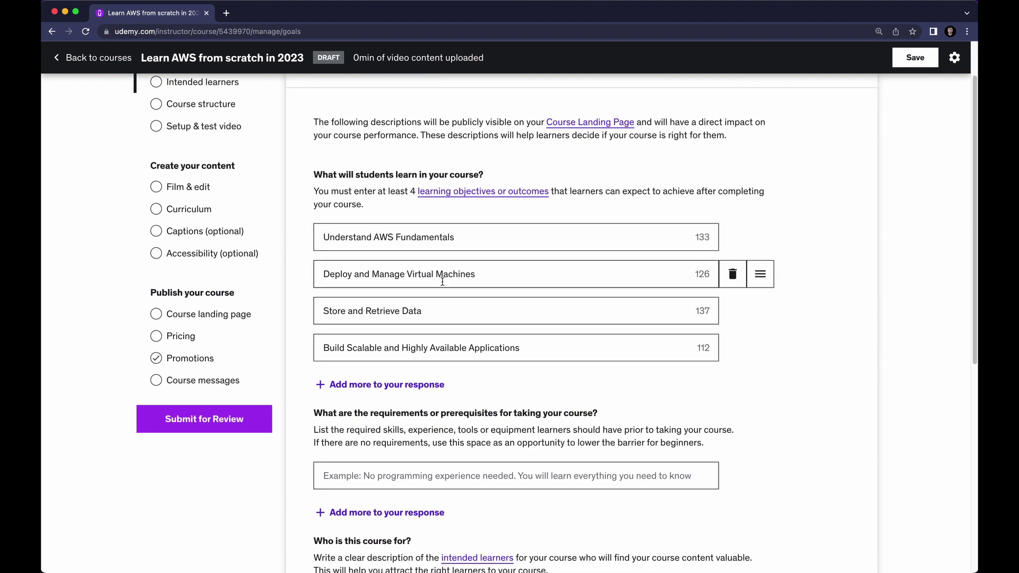
{"action": "scroll", "coordinate": [442, 282], "scroll_direction": "down", "scroll_amount": 10}
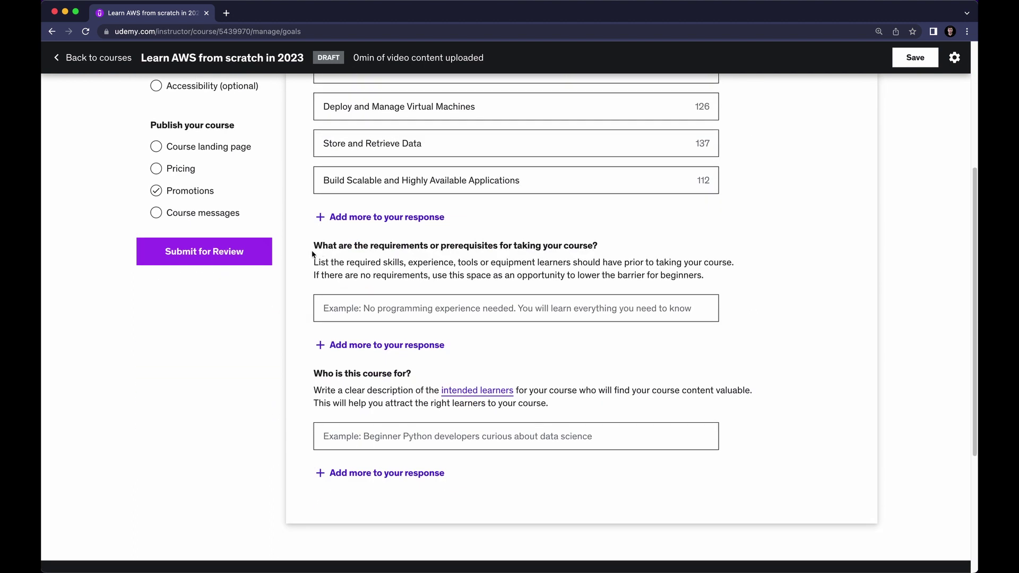
{"action": "triple_click", "coordinate": [360, 255]}
{"action": "left_click_drag", "start_coordinate": [419, 256], "coordinate": [586, 248]}
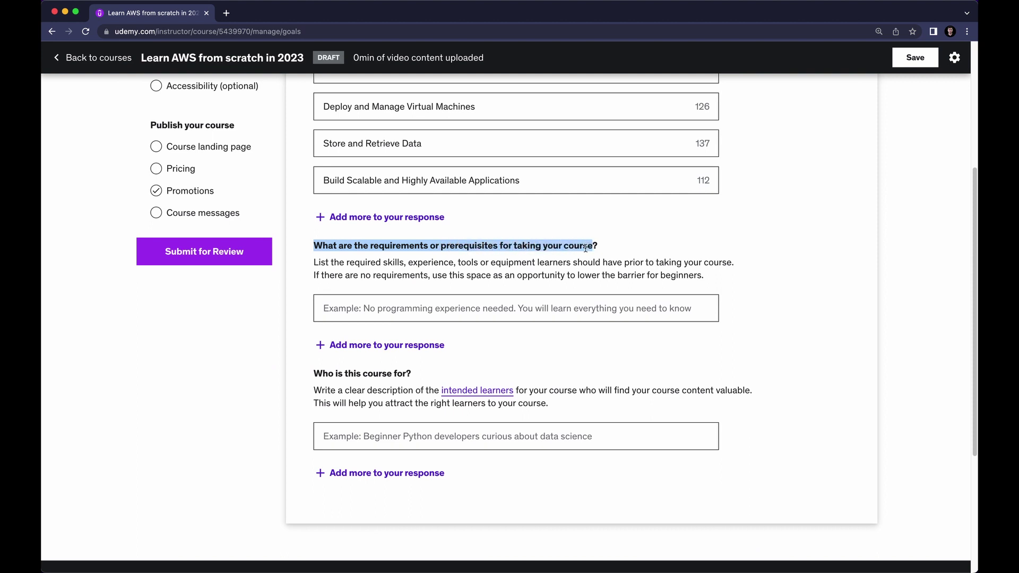
{"action": "left_click", "coordinate": [430, 314]}
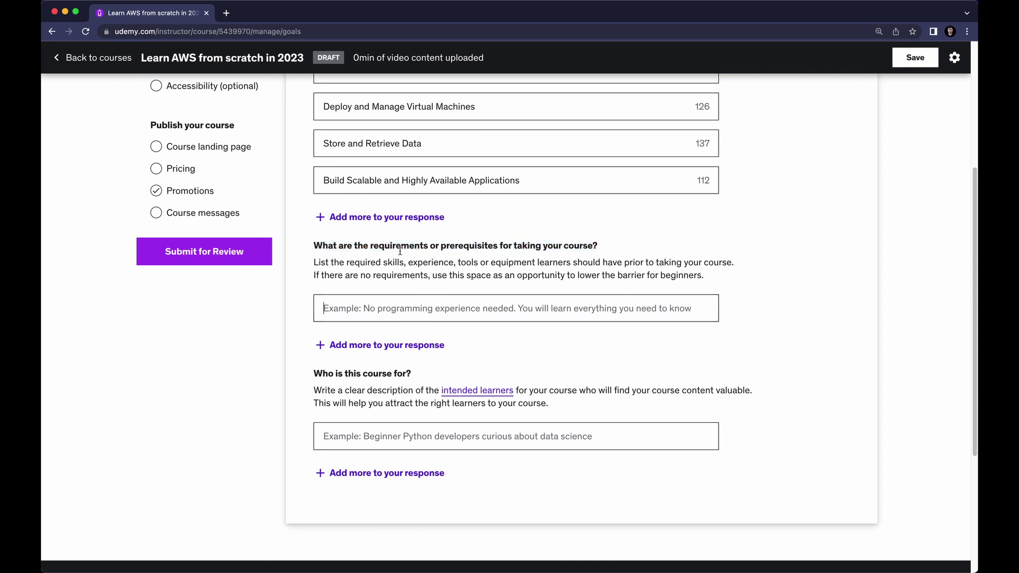
{"action": "mouse_move", "coordinate": [393, 568]}
{"action": "left_click", "coordinate": [376, 549]}
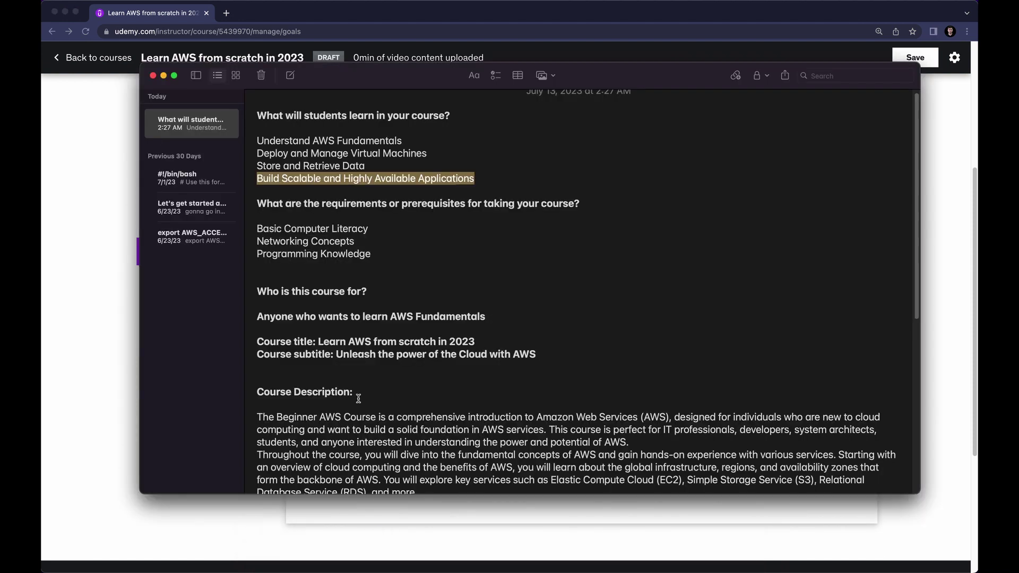
{"action": "left_click_drag", "start_coordinate": [256, 230], "coordinate": [376, 230]}
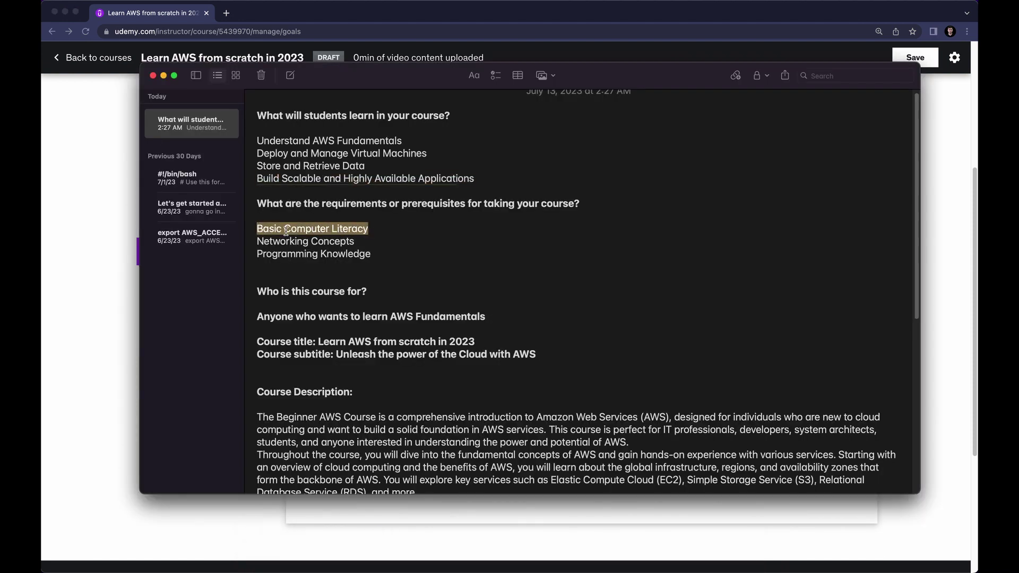
{"action": "key", "text": "super+c"}
{"action": "key", "text": "super+Tab"}
{"action": "key", "text": "super+v"}
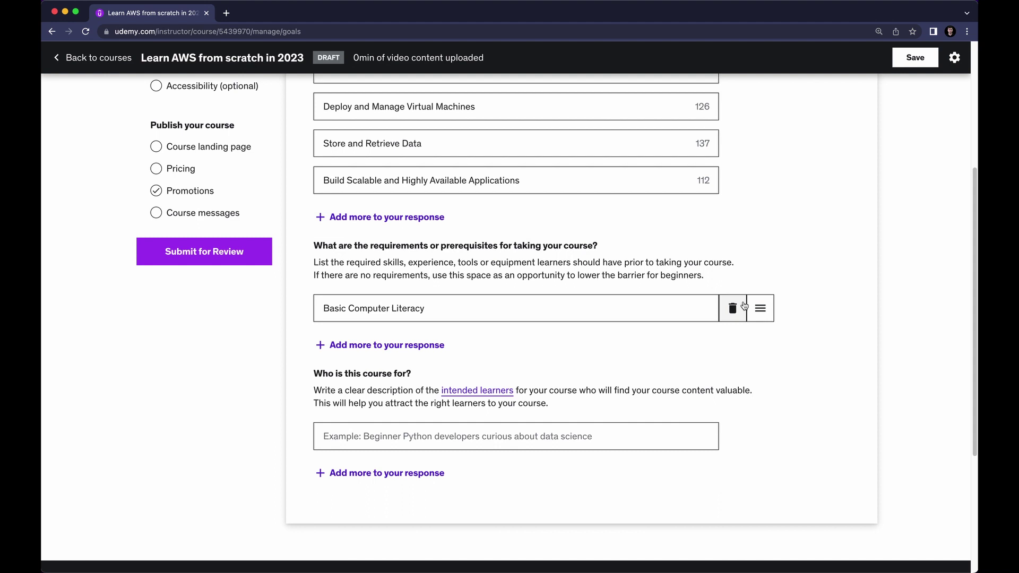
Add a second requirement entry and fill it with "Networking Concepts" copied from Notes
{"action": "left_click", "coordinate": [358, 346]}
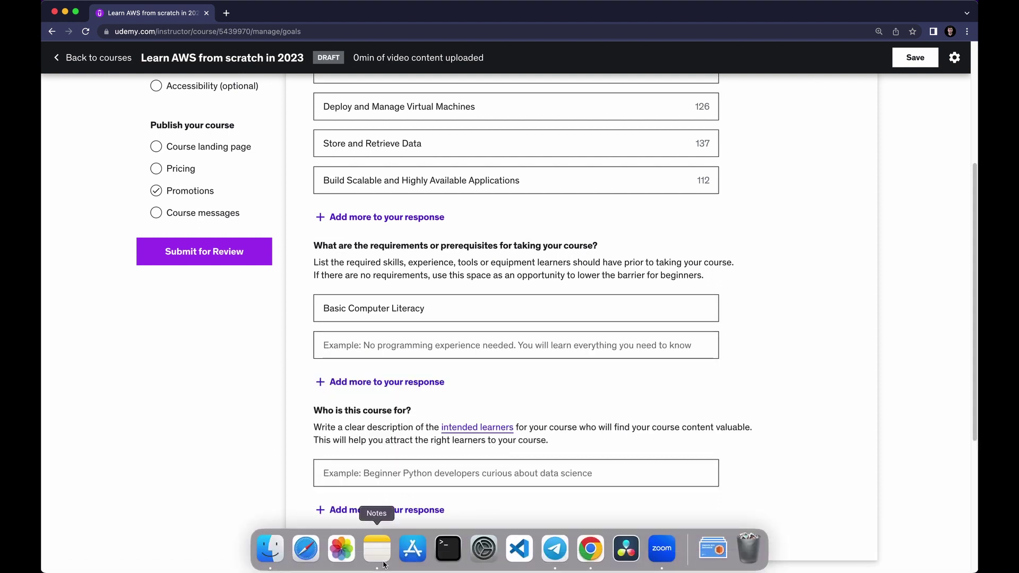
{"action": "left_click", "coordinate": [385, 561]}
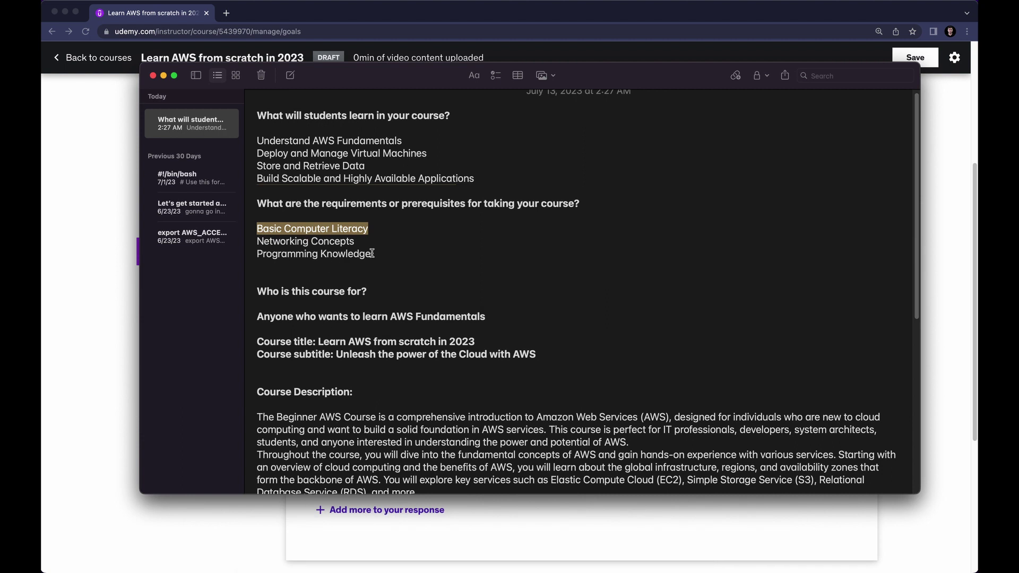
{"action": "left_click_drag", "start_coordinate": [355, 241], "coordinate": [253, 244]}
{"action": "key", "text": "super+c"}
{"action": "key", "text": "super+Tab"}
{"action": "left_click", "coordinate": [403, 345]}
{"action": "key", "text": "super+v"}
Fill the third course requirement in the browser with "Programming Knowledge" copied from Notes
{"action": "left_click", "coordinate": [432, 380]}
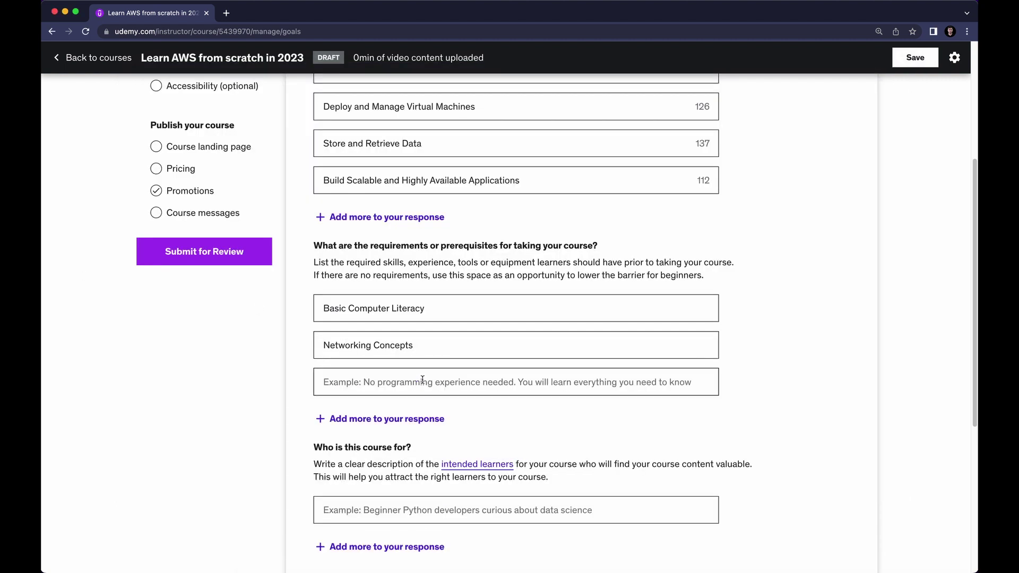
{"action": "mouse_move", "coordinate": [374, 567]}
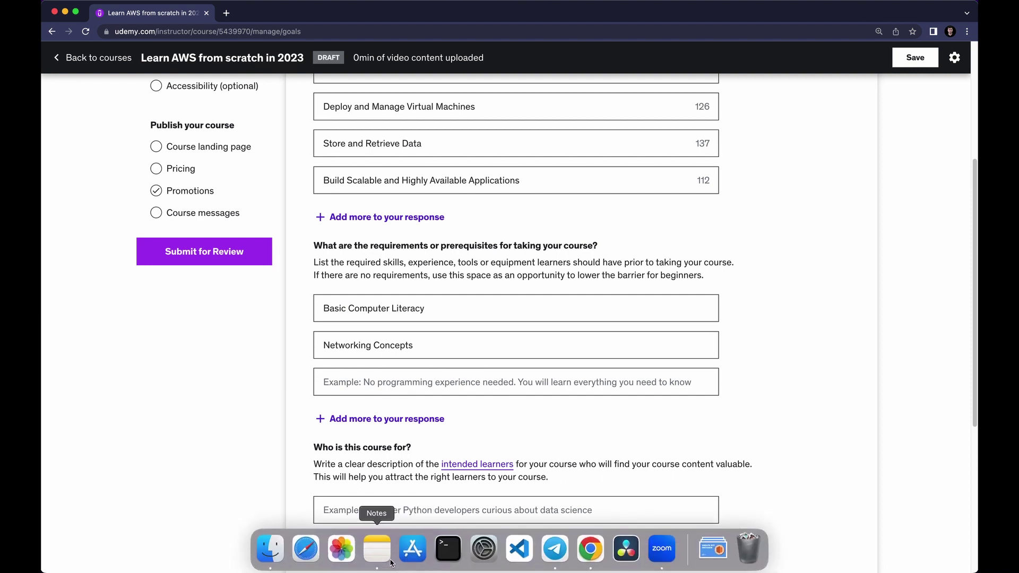
{"action": "left_click", "coordinate": [376, 549]}
{"action": "left_click_drag", "start_coordinate": [374, 261], "coordinate": [249, 256]}
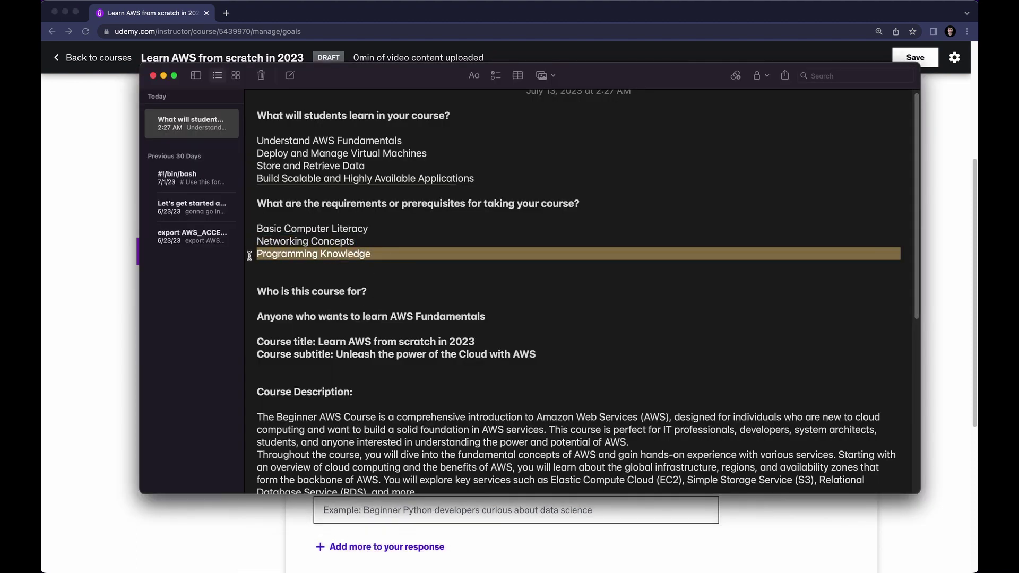
{"action": "left_click", "coordinate": [132, 258]}
{"action": "left_click", "coordinate": [428, 380]}
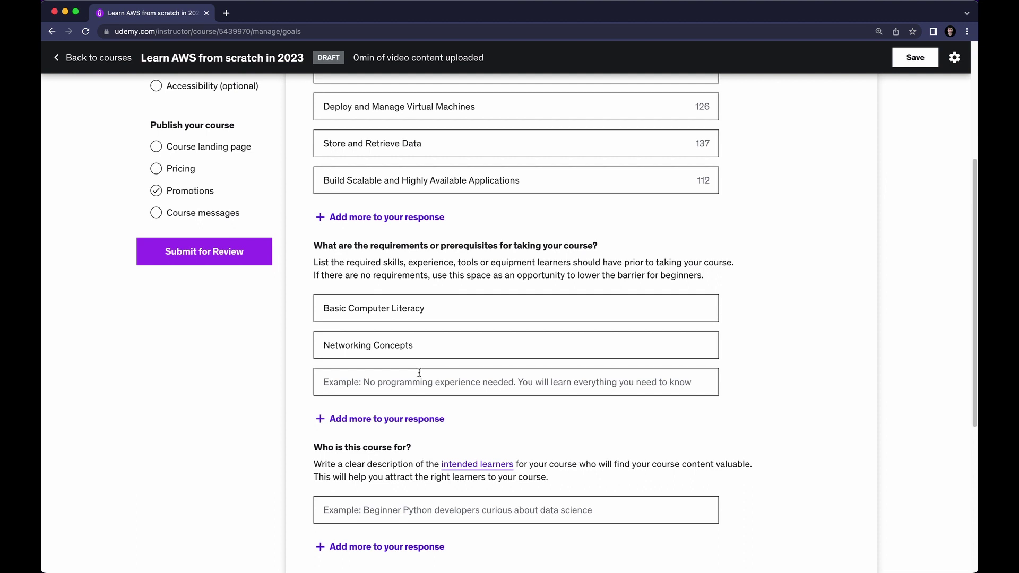
{"action": "key", "text": "super+v"}
Copy "Anyone who wants to learn AWS Fundamentals" from Notes and paste it in the browser as the answer to who the course is for
{"action": "scroll", "coordinate": [458, 344], "scroll_direction": "down", "scroll_amount": 5}
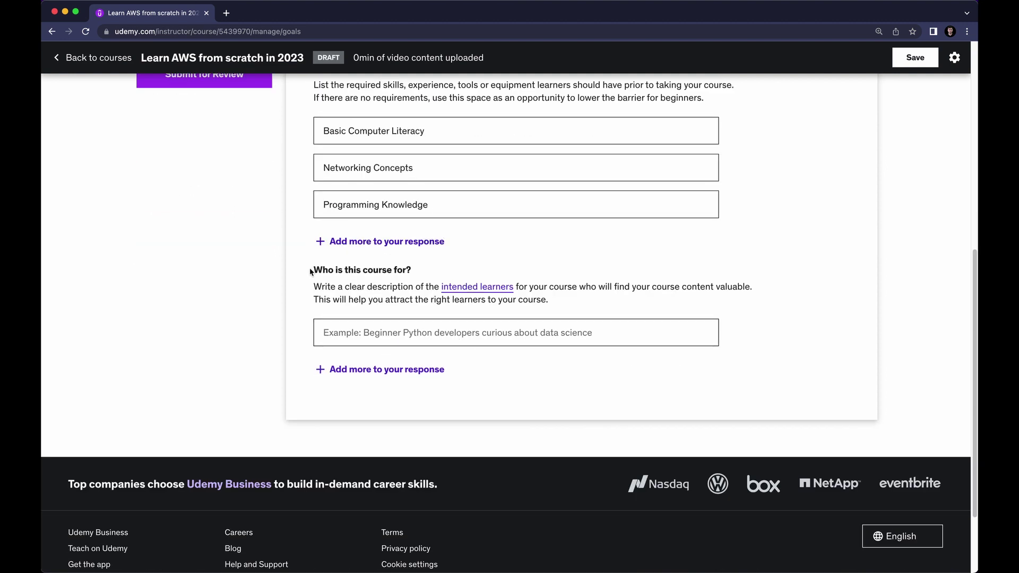
{"action": "left_click_drag", "start_coordinate": [311, 271], "coordinate": [412, 267]}
{"action": "left_click", "coordinate": [412, 267]}
{"action": "left_click", "coordinate": [377, 549]}
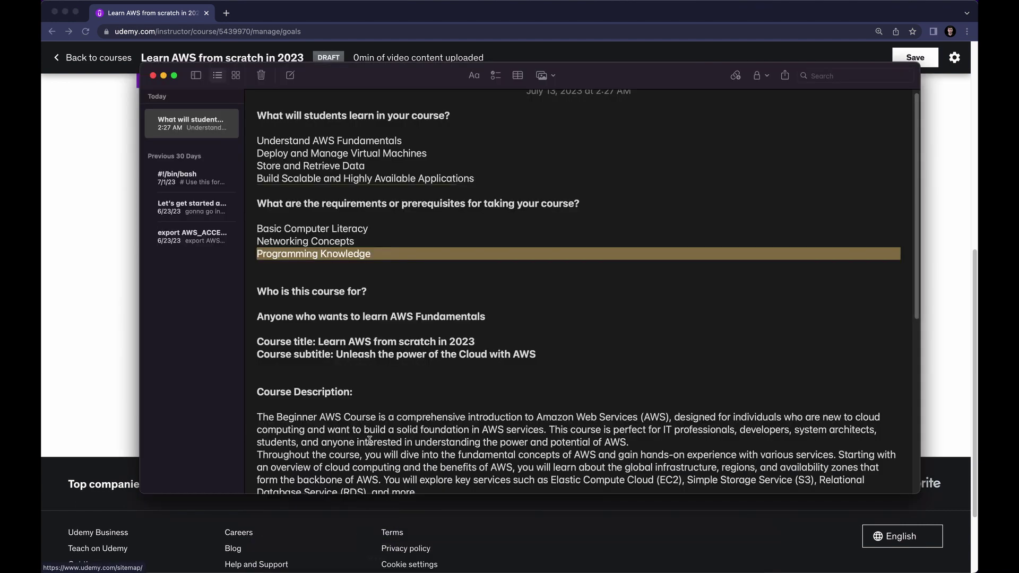
{"action": "left_click_drag", "start_coordinate": [257, 314], "coordinate": [485, 316]}
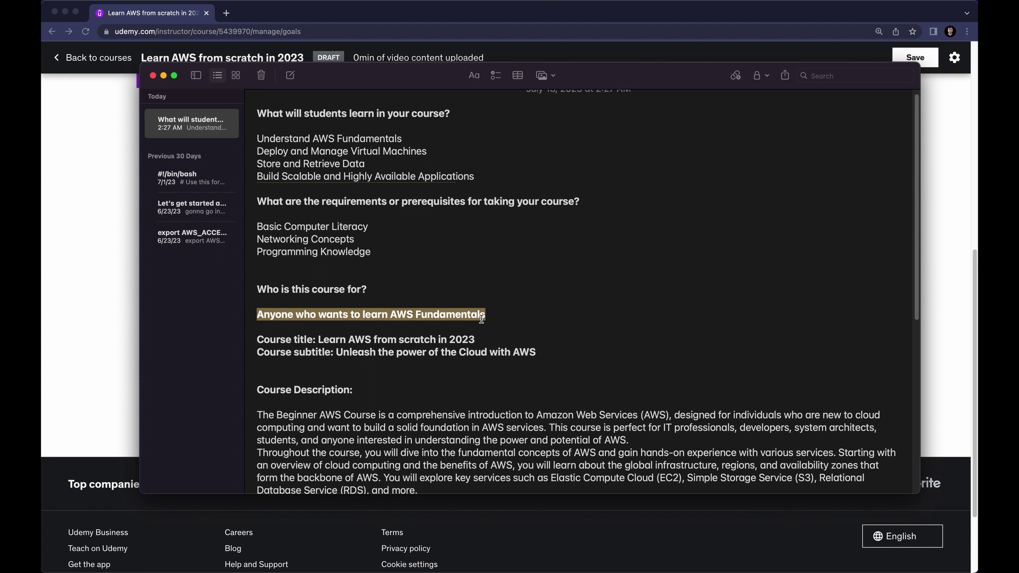
{"action": "left_click", "coordinate": [100, 281]}
{"action": "left_click", "coordinate": [375, 333]}
{"action": "key", "text": "super+v"}
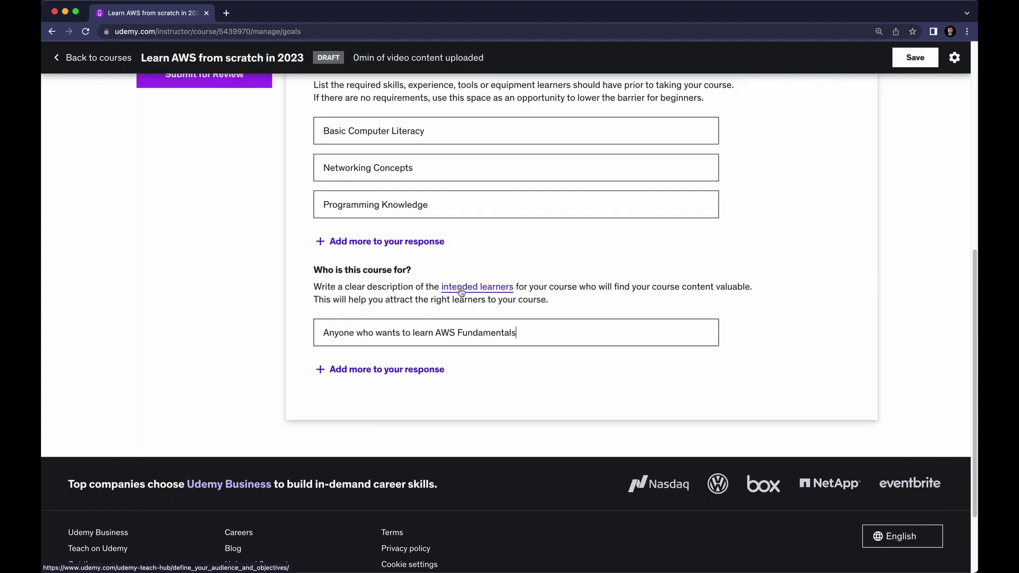
Save the completed intended learners details of the course
{"action": "scroll", "coordinate": [461, 313], "scroll_direction": "up", "scroll_amount": 1}
{"action": "scroll", "coordinate": [461, 313], "scroll_direction": "up", "scroll_amount": 7}
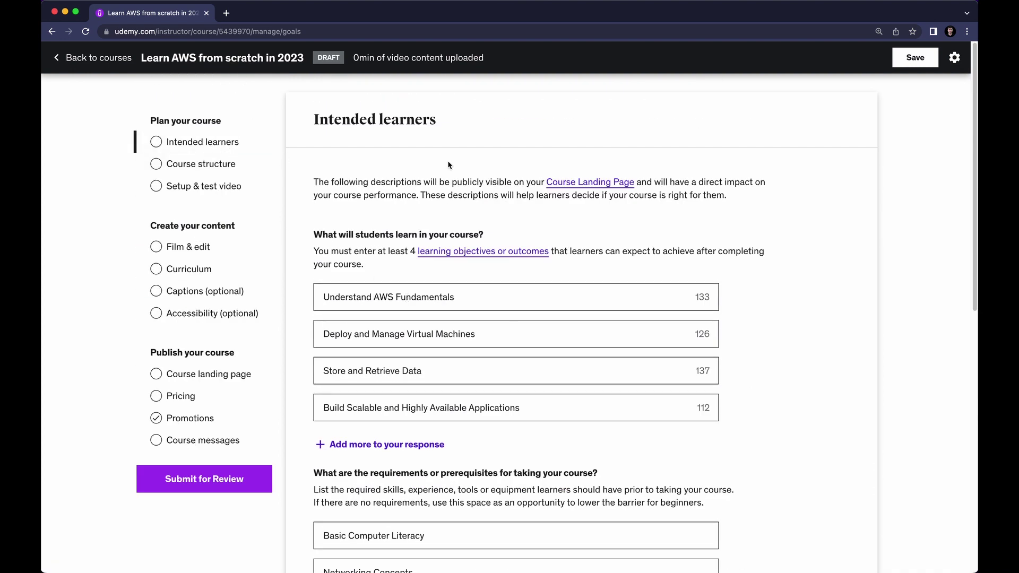
{"action": "left_click", "coordinate": [909, 60]}
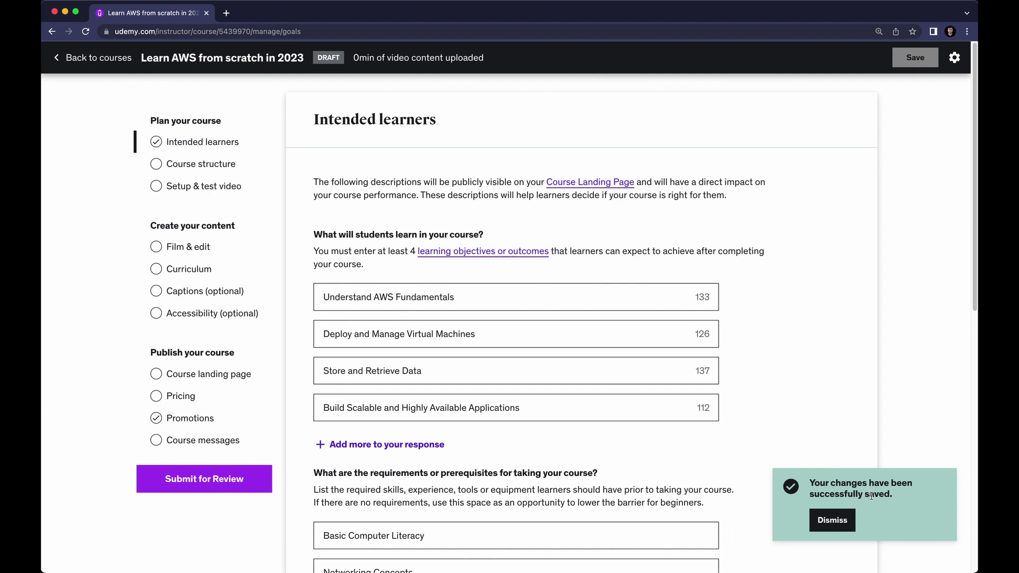
Look through the guidance pages for course structure, setup and test video, and film and edit
{"action": "left_click", "coordinate": [200, 165]}
{"action": "scroll", "coordinate": [455, 244], "scroll_direction": "down", "scroll_amount": 15}
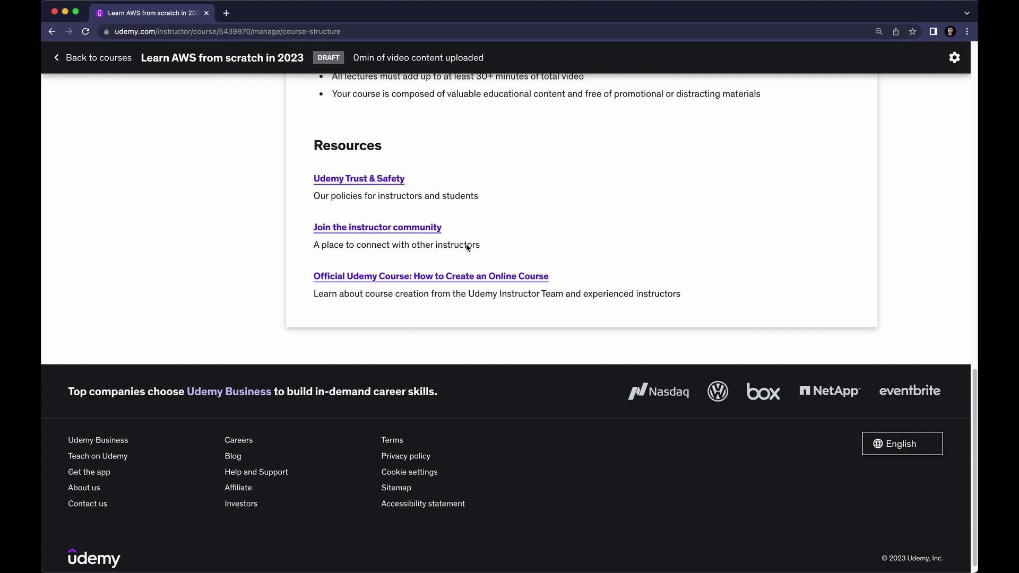
{"action": "scroll", "coordinate": [461, 244], "scroll_direction": "up", "scroll_amount": 15}
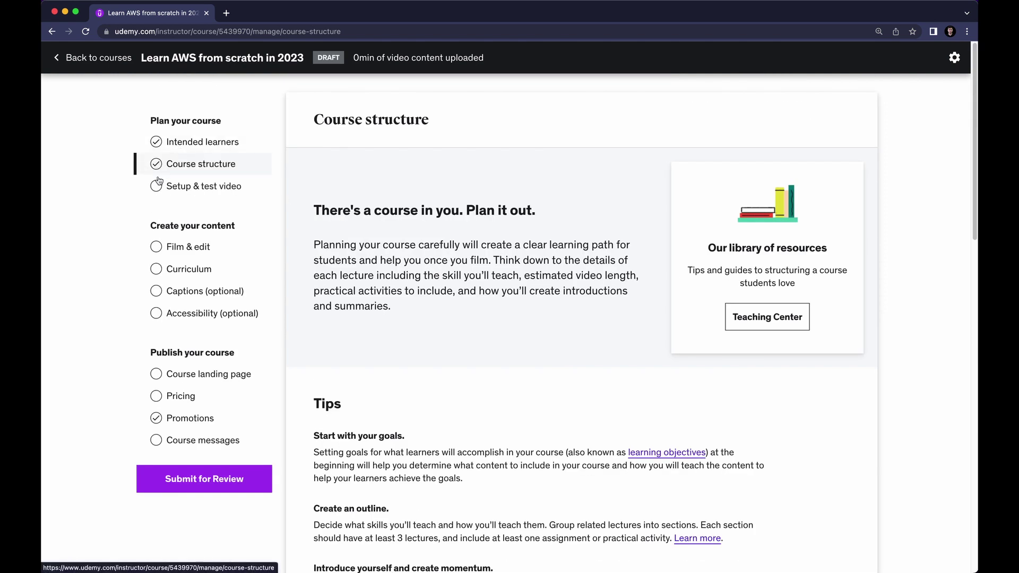
{"action": "left_click", "coordinate": [175, 186]}
{"action": "scroll", "coordinate": [345, 191], "scroll_direction": "down", "scroll_amount": 6}
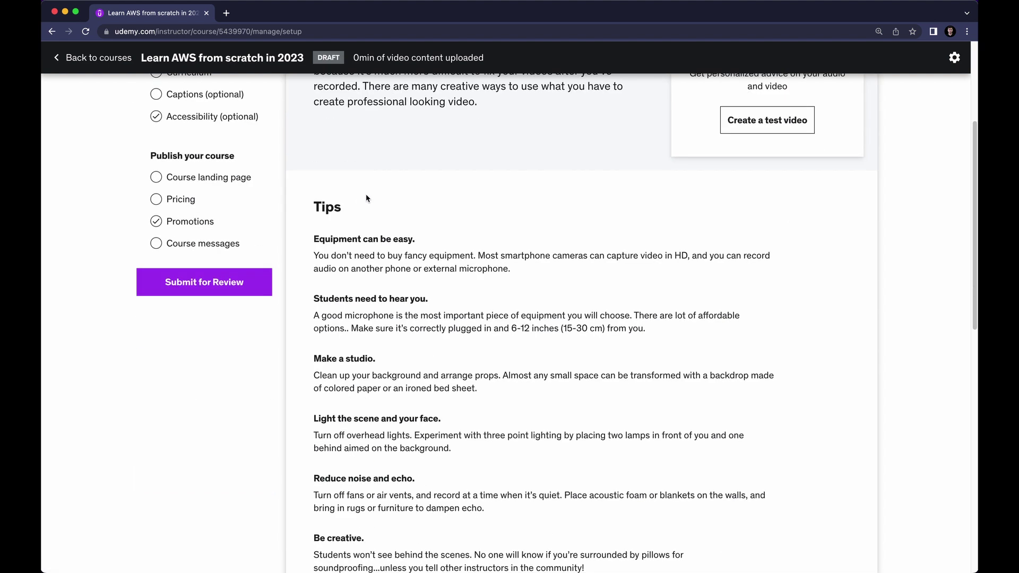
{"action": "scroll", "coordinate": [447, 233], "scroll_direction": "up", "scroll_amount": 6}
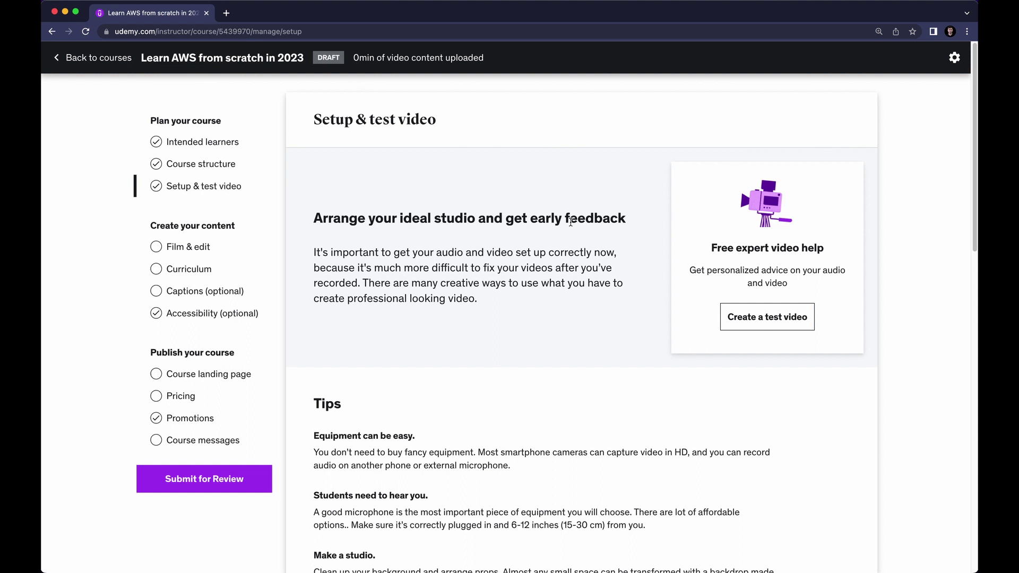
{"action": "left_click", "coordinate": [198, 247]}
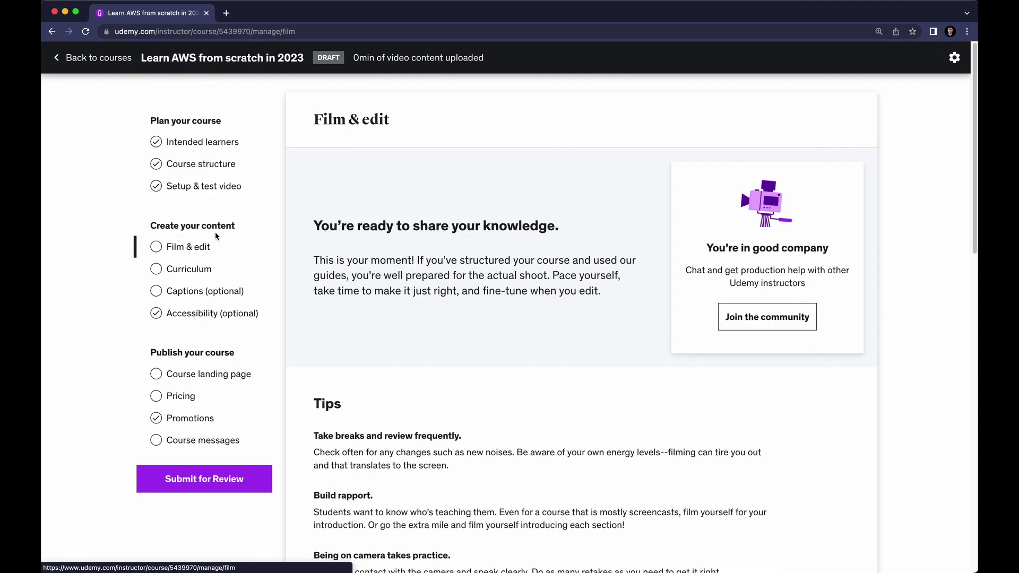
{"action": "scroll", "coordinate": [361, 242], "scroll_direction": "down", "scroll_amount": 2}
{"action": "scroll", "coordinate": [362, 242], "scroll_direction": "down", "scroll_amount": 10}
{"action": "scroll", "coordinate": [367, 241], "scroll_direction": "up", "scroll_amount": 15}
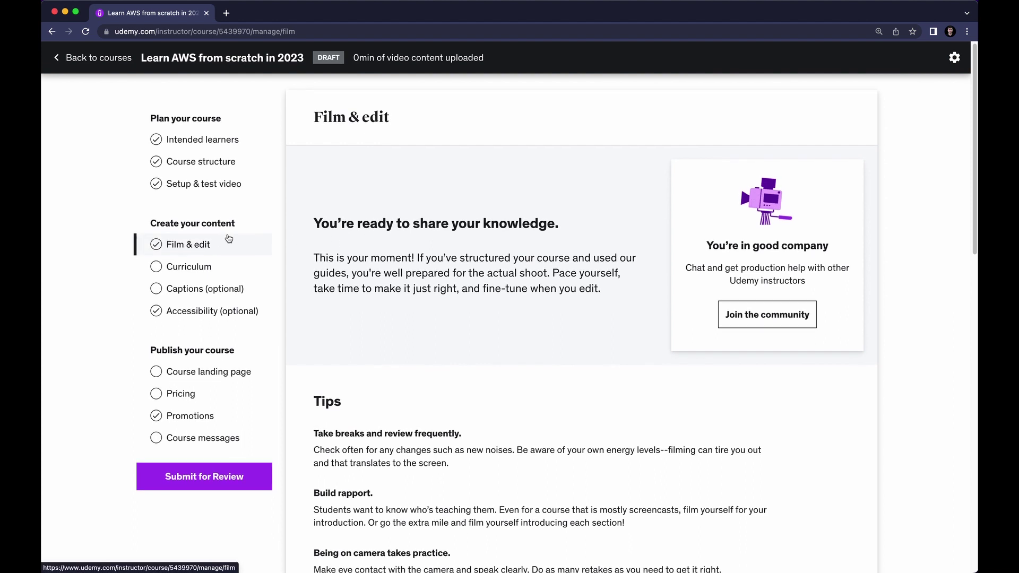
Open the course curriculum and rename the first lecture as "Introduction to AWS"
{"action": "left_click", "coordinate": [208, 263]}
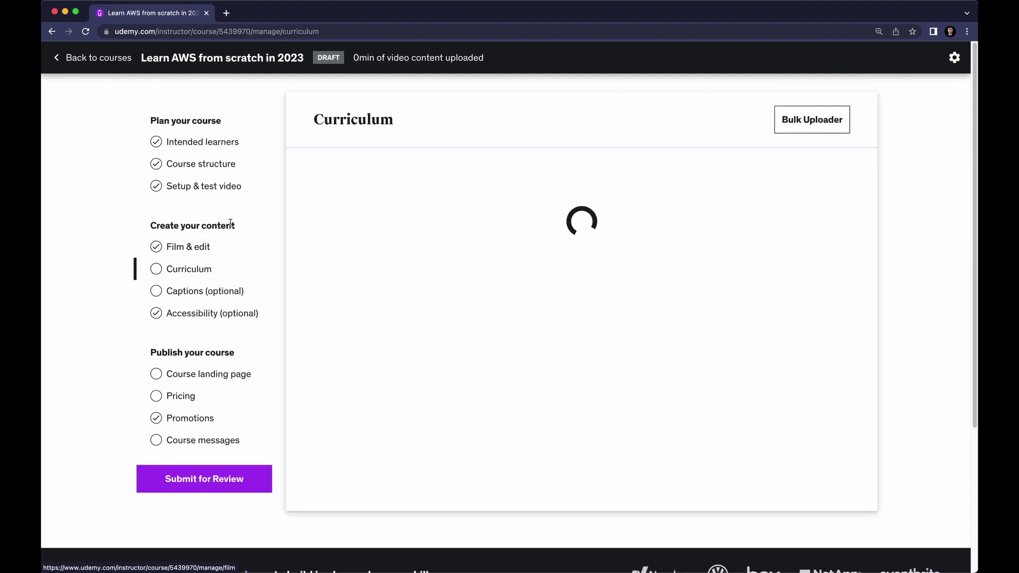
{"action": "mouse_move", "coordinate": [536, 339]}
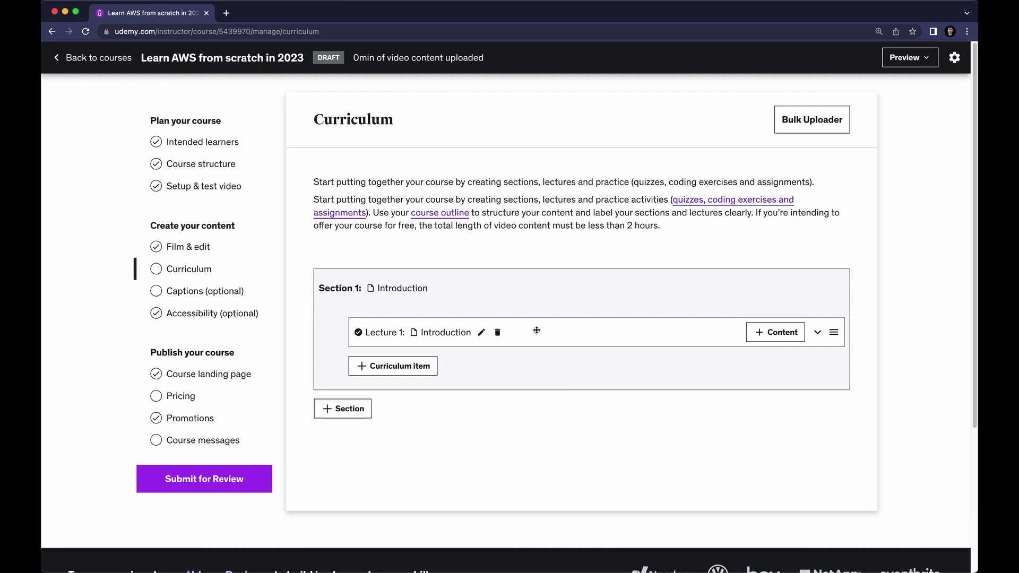
{"action": "mouse_move", "coordinate": [419, 297]}
{"action": "mouse_move", "coordinate": [432, 333]}
{"action": "left_click", "coordinate": [481, 333]}
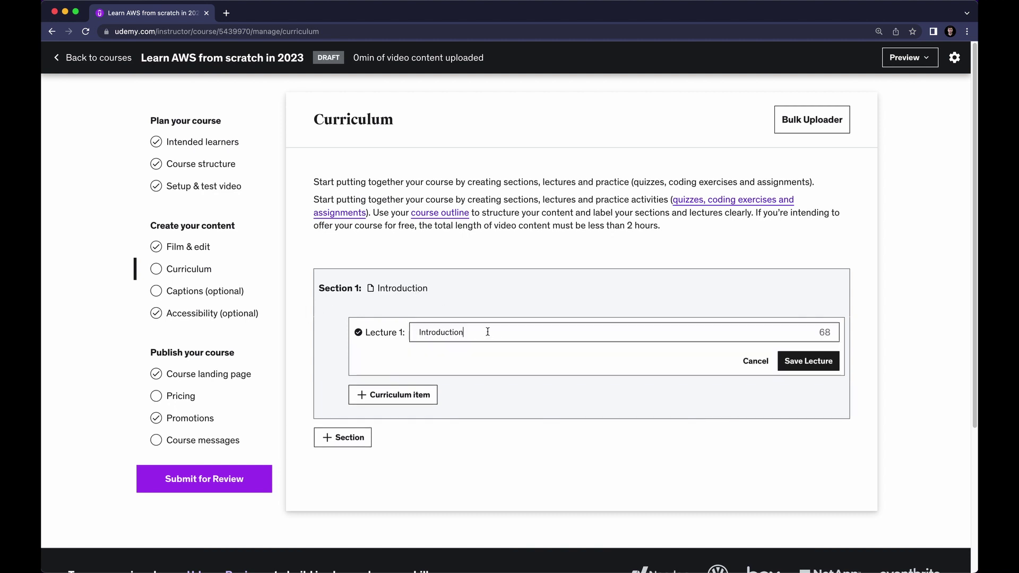
{"action": "type", "text": "to QW"}
{"action": "key", "text": "BackSpace"}
{"action": "type", "text": "WS"}
{"action": "left_click", "coordinate": [808, 361]}
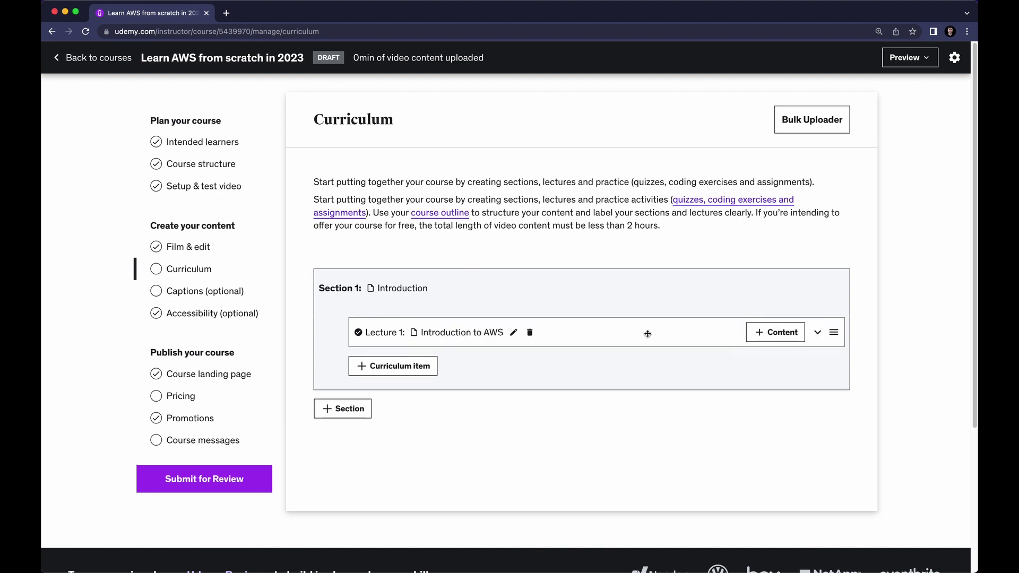
Add a second lecture titled "Installing AWS from scratch" to the Introduction section
{"action": "left_click", "coordinate": [426, 371]}
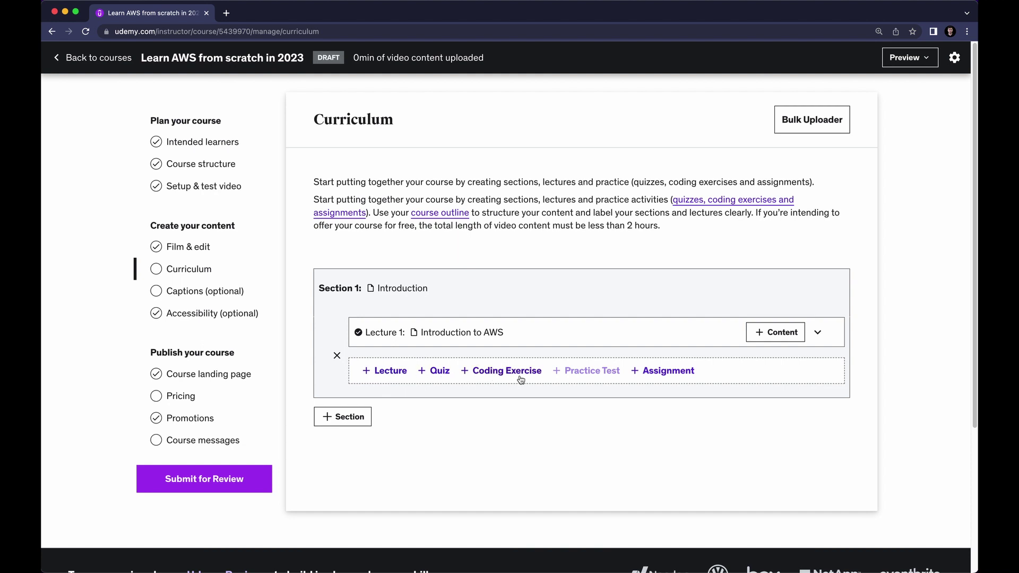
{"action": "left_click", "coordinate": [398, 373]}
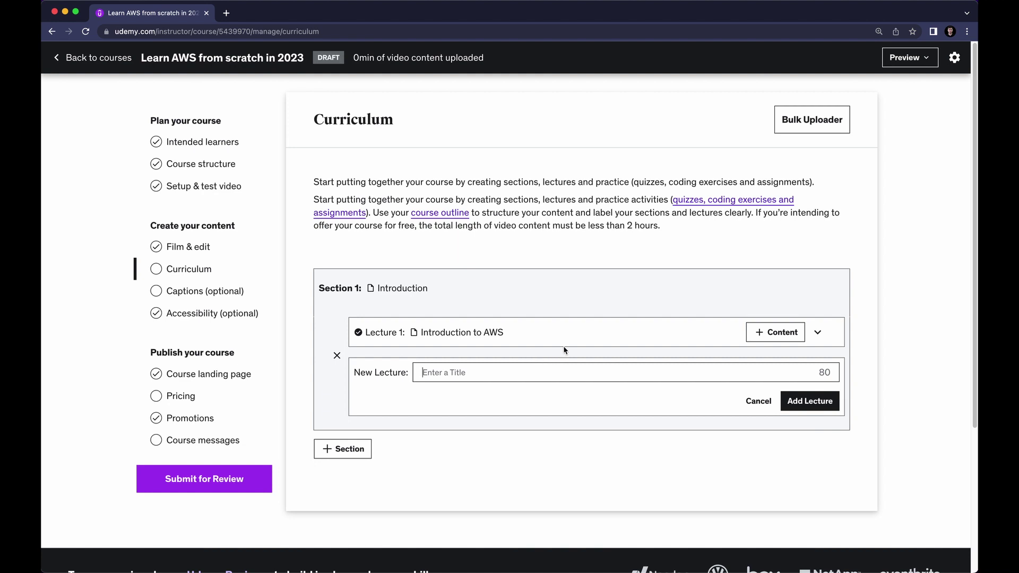
{"action": "type", "text": "Installing AWS from scratch"}
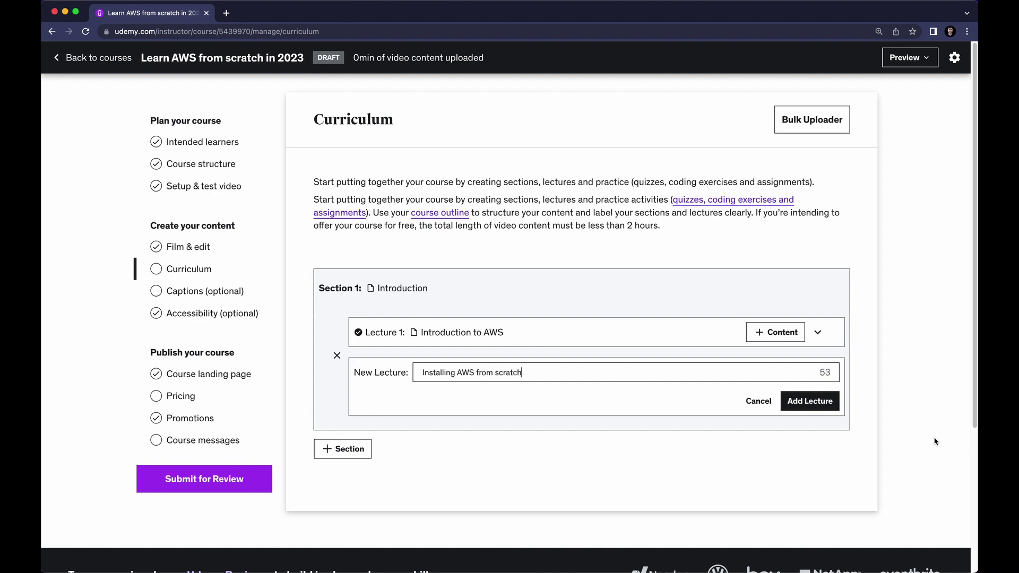
{"action": "left_click", "coordinate": [810, 401]}
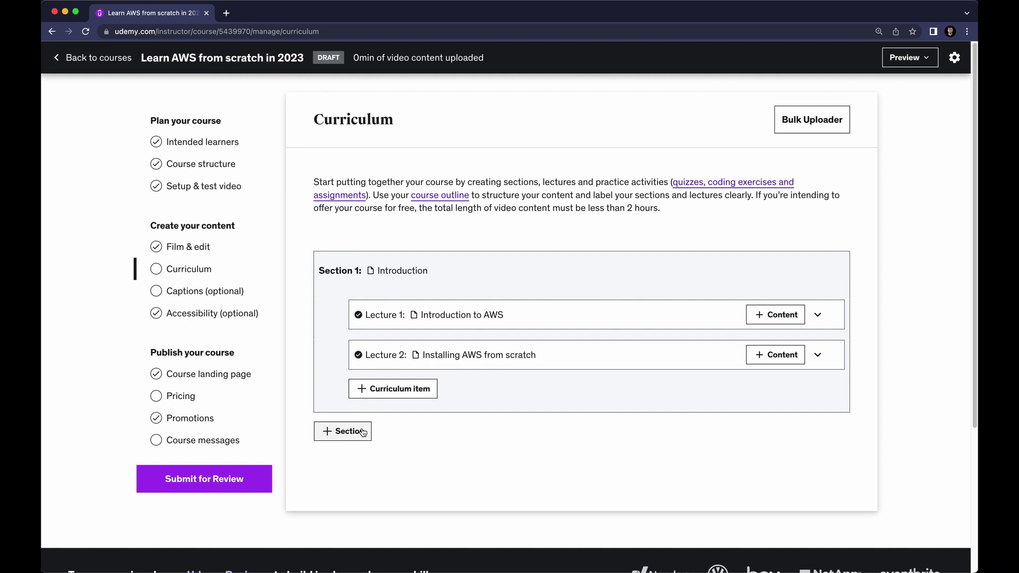
Add a new curriculum section titled "EC2 Basics" without a learning objective
{"action": "left_click", "coordinate": [343, 431]}
{"action": "type", "text": "EC@"}
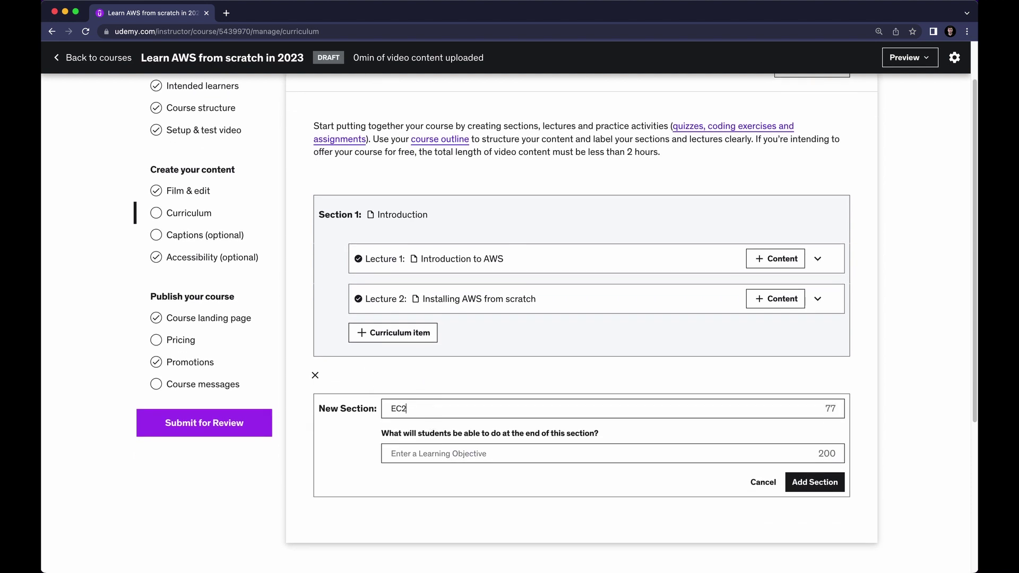
{"action": "type", "text": "Basics"}
{"action": "left_click", "coordinate": [807, 484]}
Add a lecture titled "How to create EC2 in AWS" to the EC2 Basics section
{"action": "left_click", "coordinate": [397, 452]}
{"action": "left_click", "coordinate": [396, 431]}
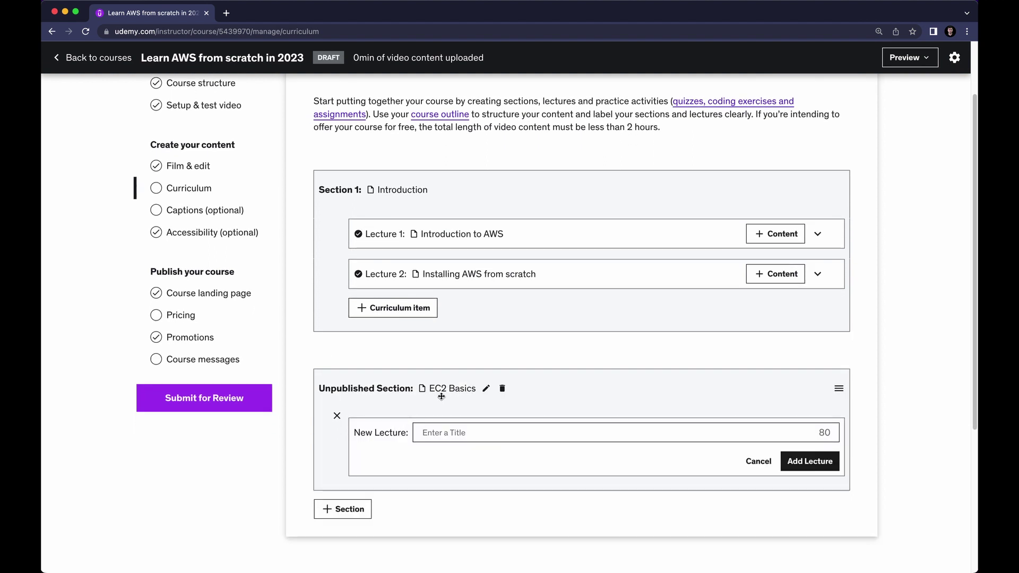
{"action": "scroll", "coordinate": [457, 374], "scroll_direction": "down", "scroll_amount": 1}
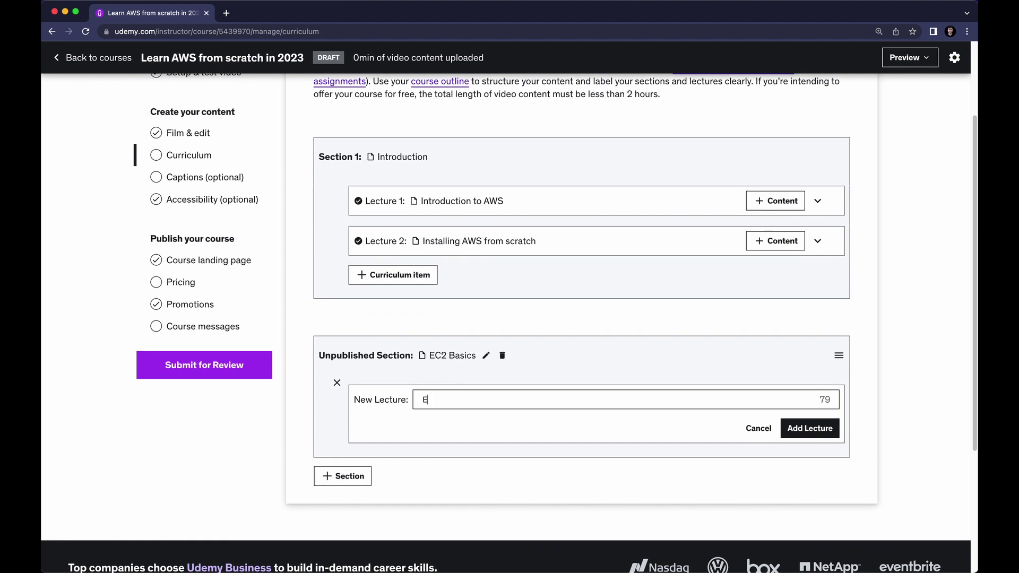
{"action": "type", "text": "How to create EC@"}
{"action": "type", "text": " in AWS"}
{"action": "left_click", "coordinate": [820, 433]}
Add a lecture titled "AWS Replication" below "How to create EC2 in AWS" in the EC2 Basics section
{"action": "left_click", "coordinate": [418, 429]}
{"action": "left_click", "coordinate": [384, 431]}
{"action": "scroll", "coordinate": [456, 367], "scroll_direction": "down", "scroll_amount": 2}
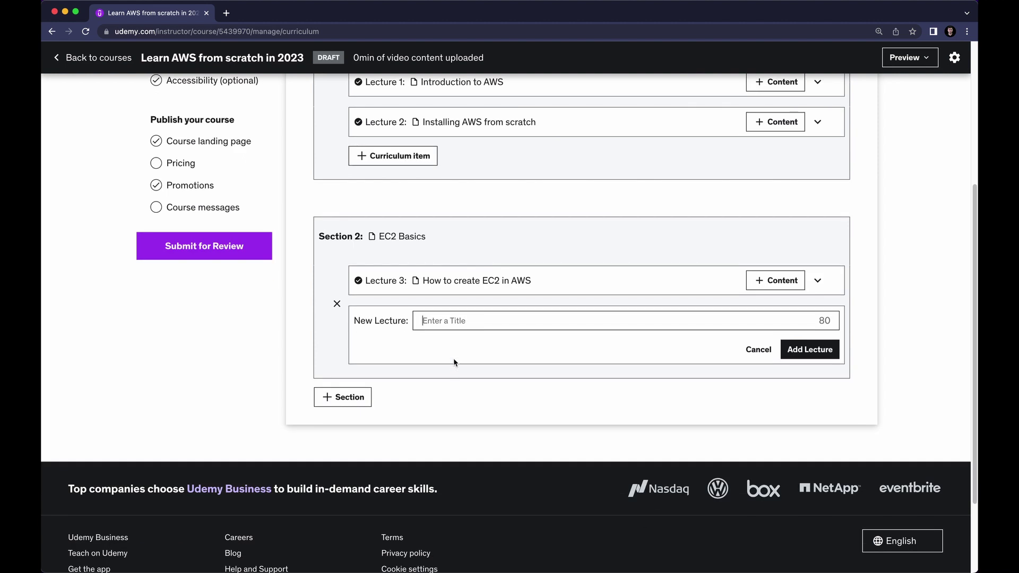
{"action": "type", "text": "AWS Replication"}
{"action": "key", "text": "Return"}
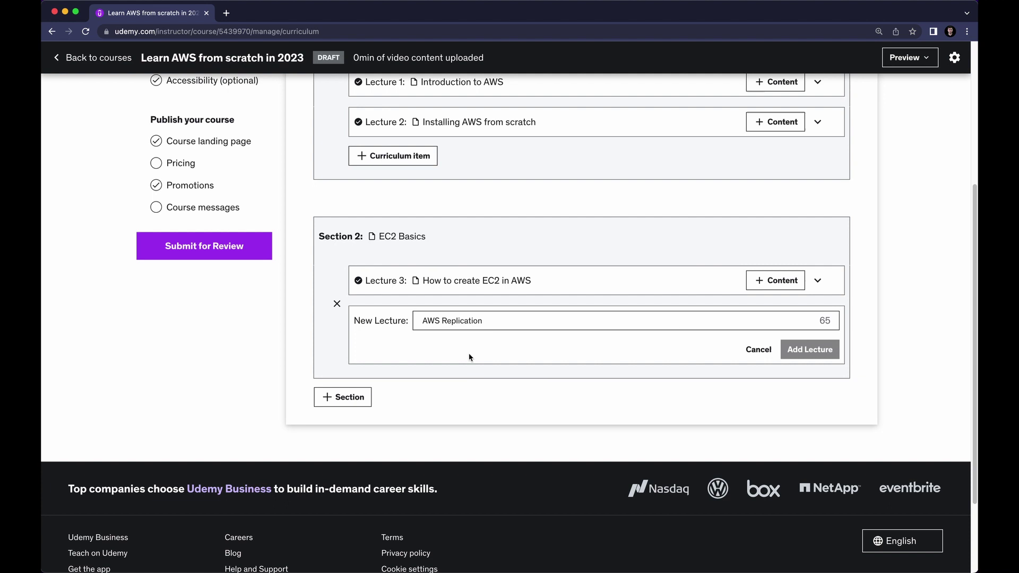
Add a lecture titled "AWS Versioning" below "AWS Replication" in the EC2 Basics section
{"action": "left_click", "coordinate": [395, 354]}
{"action": "left_click", "coordinate": [391, 359]}
{"action": "type", "text": "AWS Versioning"}
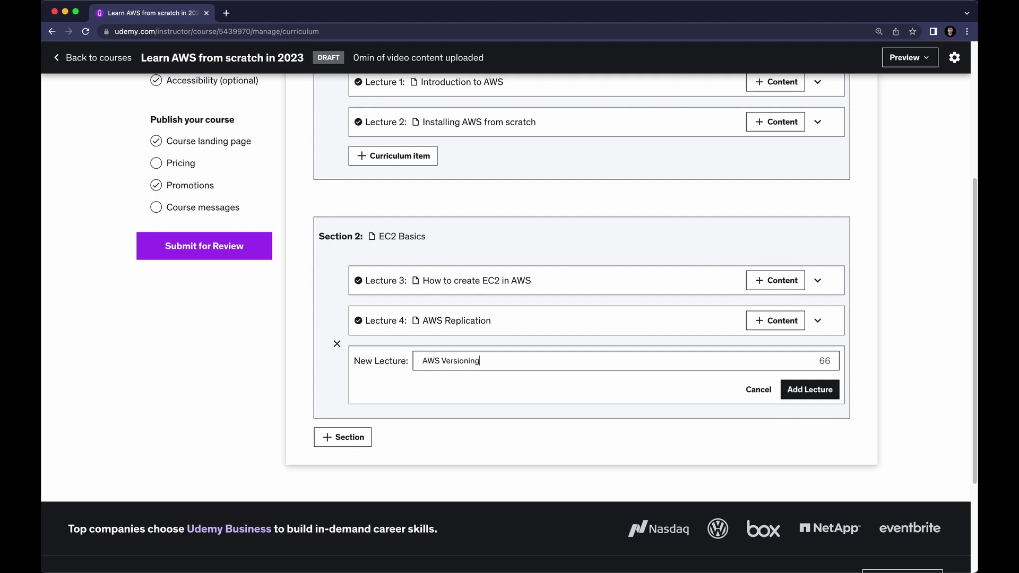
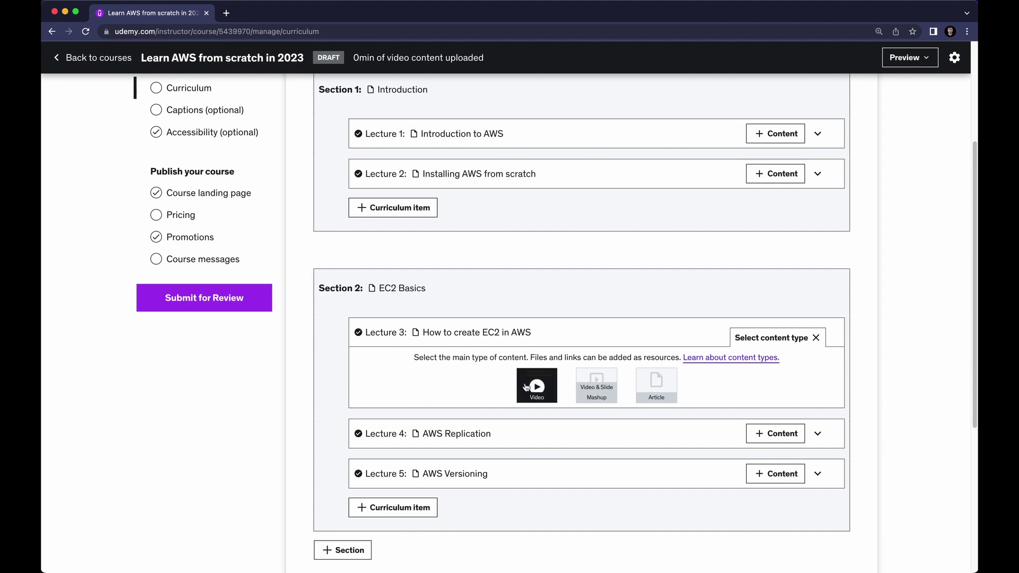
Upload the ssh video from the ec2 folder as the video content of the lecture "How to create EC2 in AWS"
{"action": "left_click", "coordinate": [549, 398]}
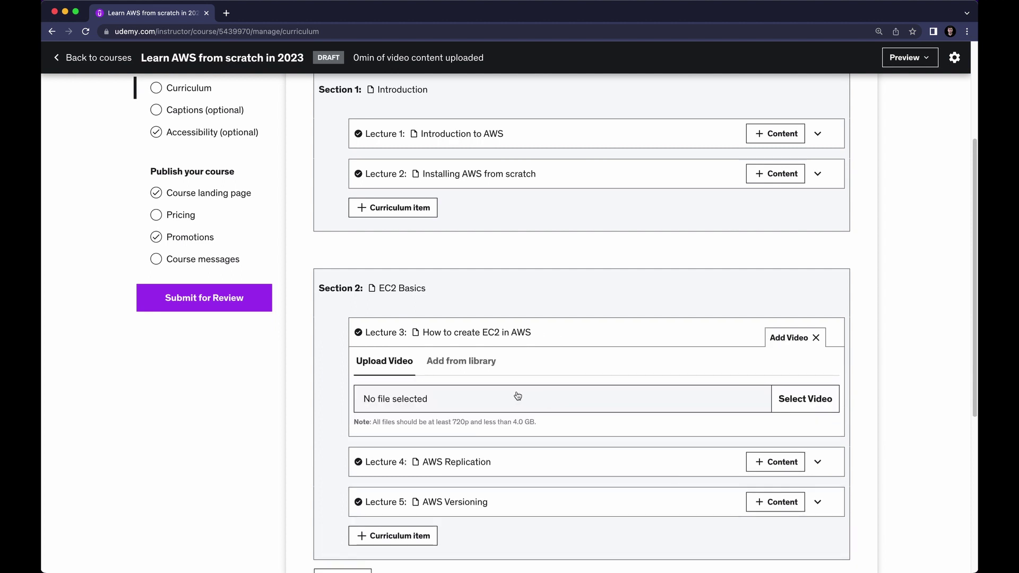
{"action": "left_click", "coordinate": [793, 400]}
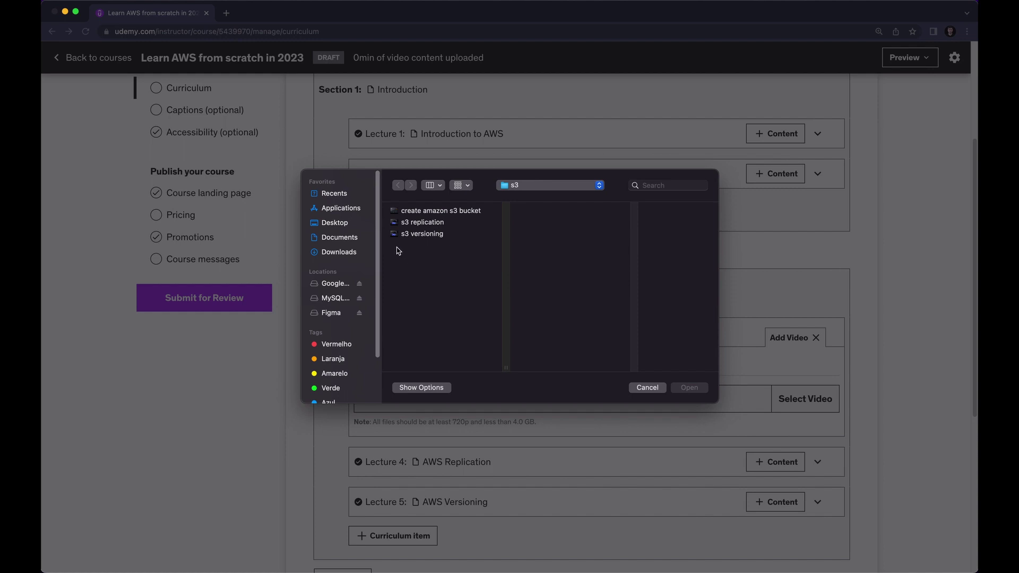
{"action": "left_click", "coordinate": [543, 186]}
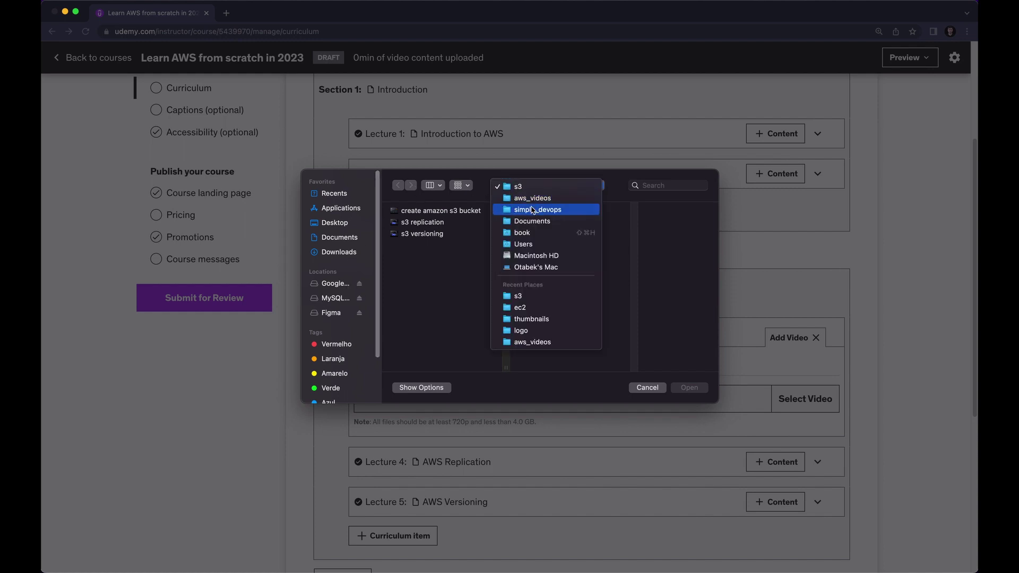
{"action": "left_click", "coordinate": [535, 308]}
{"action": "left_click", "coordinate": [616, 257]}
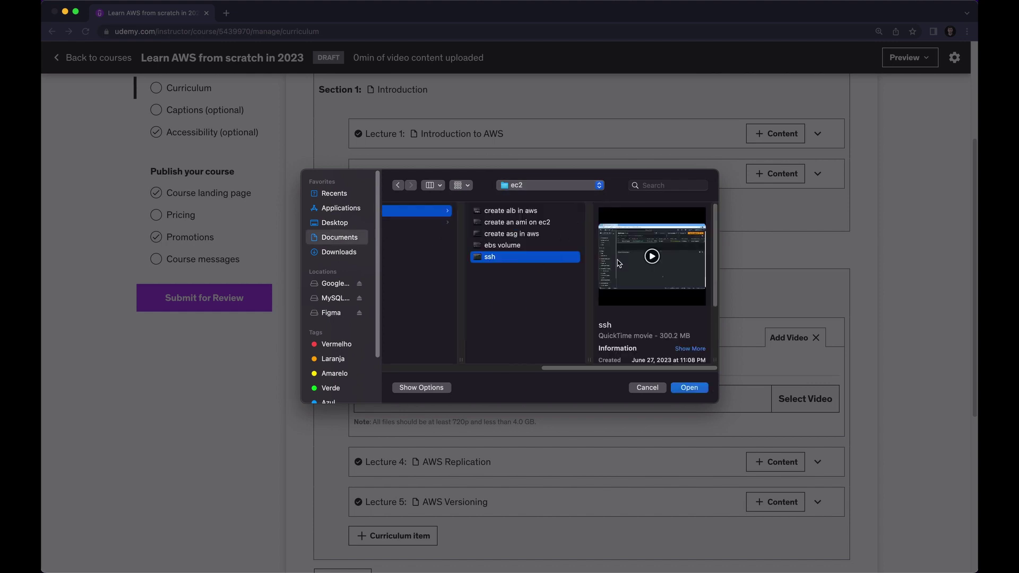
{"action": "left_click", "coordinate": [700, 388]}
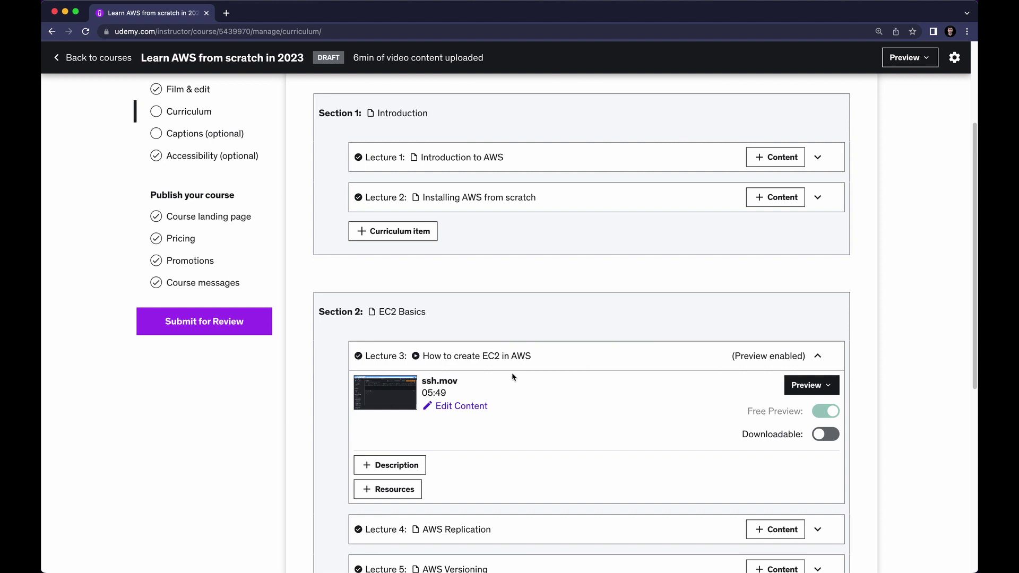
{"action": "scroll", "coordinate": [531, 345], "scroll_direction": "down", "scroll_amount": 5}
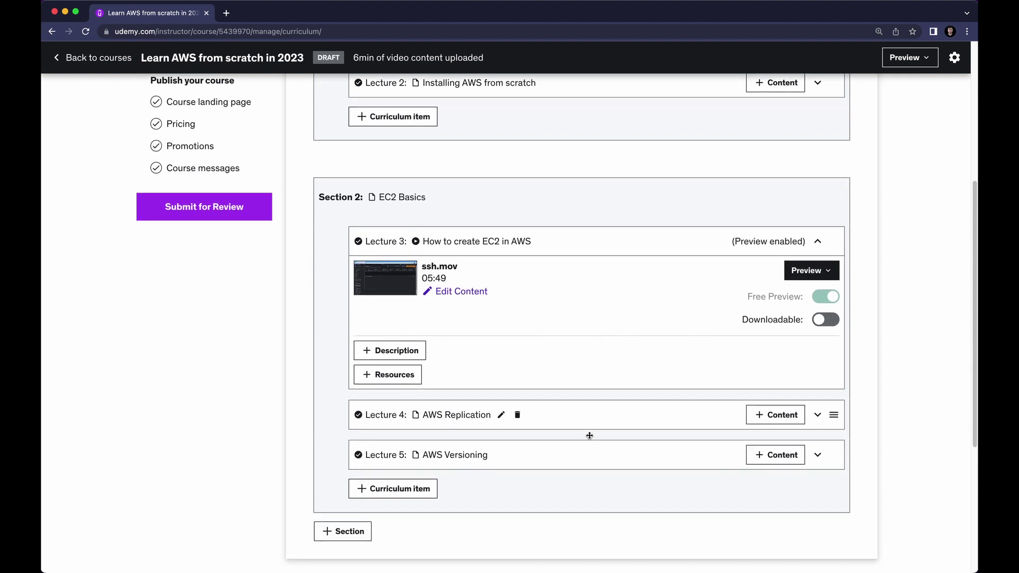
{"action": "scroll", "coordinate": [636, 319], "scroll_direction": "up", "scroll_amount": 10}
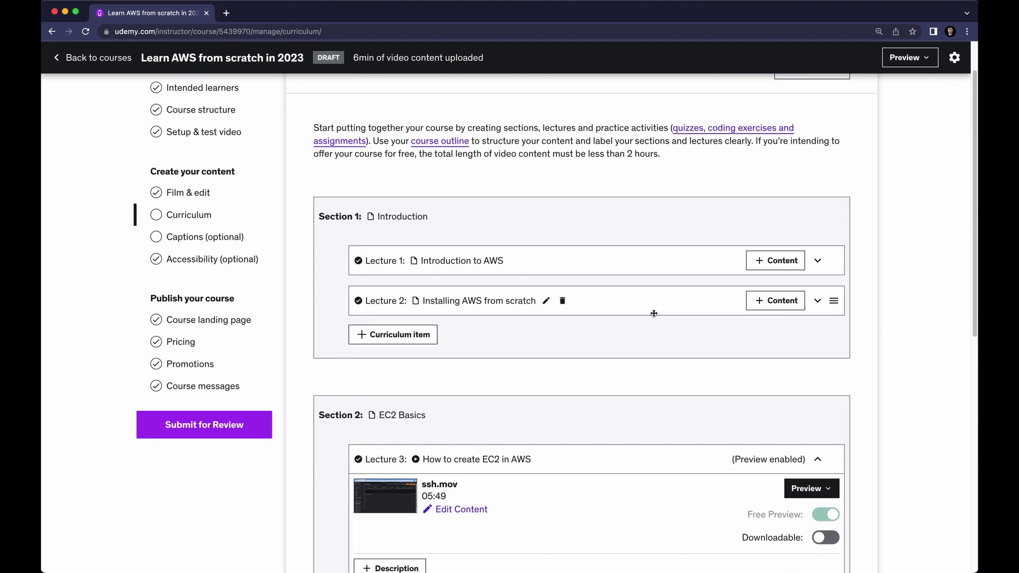
{"action": "scroll", "coordinate": [654, 314], "scroll_direction": "down", "scroll_amount": 10}
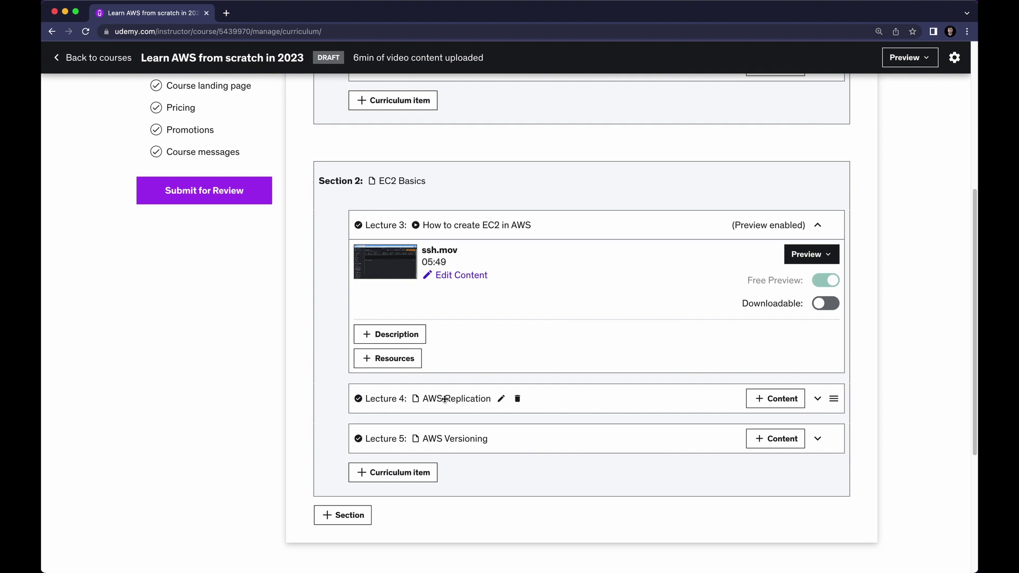
{"action": "scroll", "coordinate": [477, 387], "scroll_direction": "up", "scroll_amount": 8}
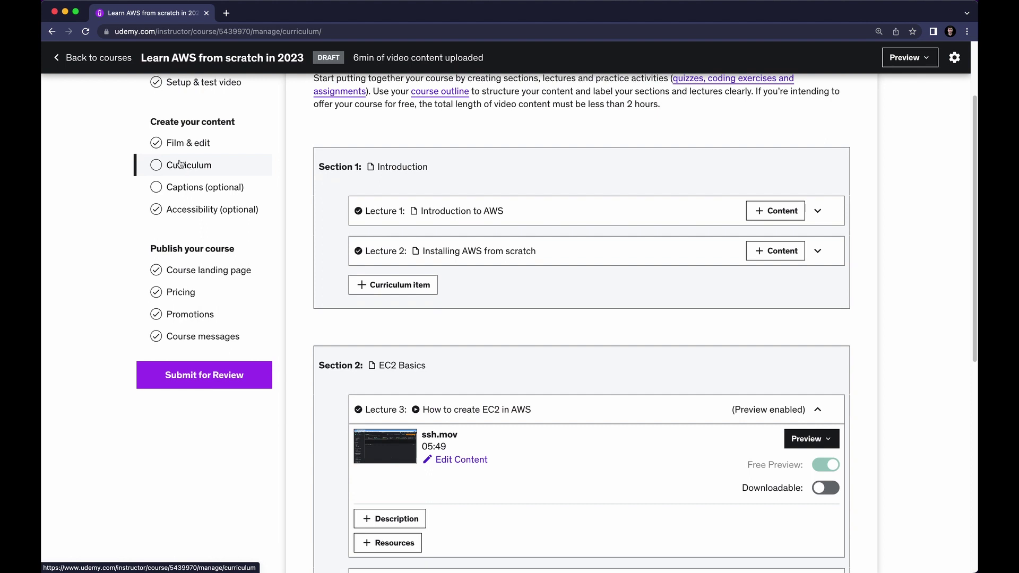
{"action": "scroll", "coordinate": [162, 169], "scroll_direction": "up", "scroll_amount": 1}
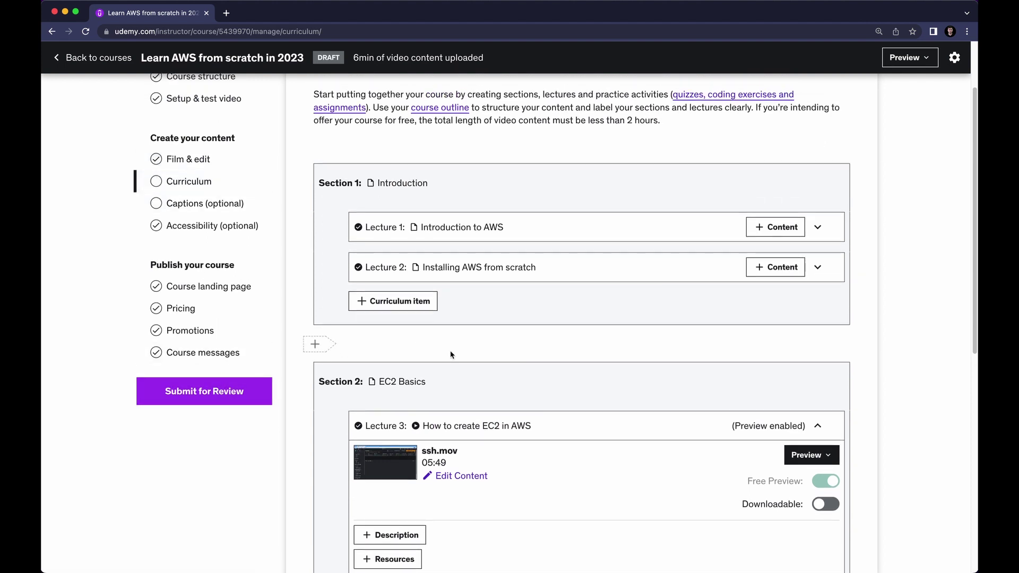
{"action": "scroll", "coordinate": [435, 313], "scroll_direction": "down", "scroll_amount": 1}
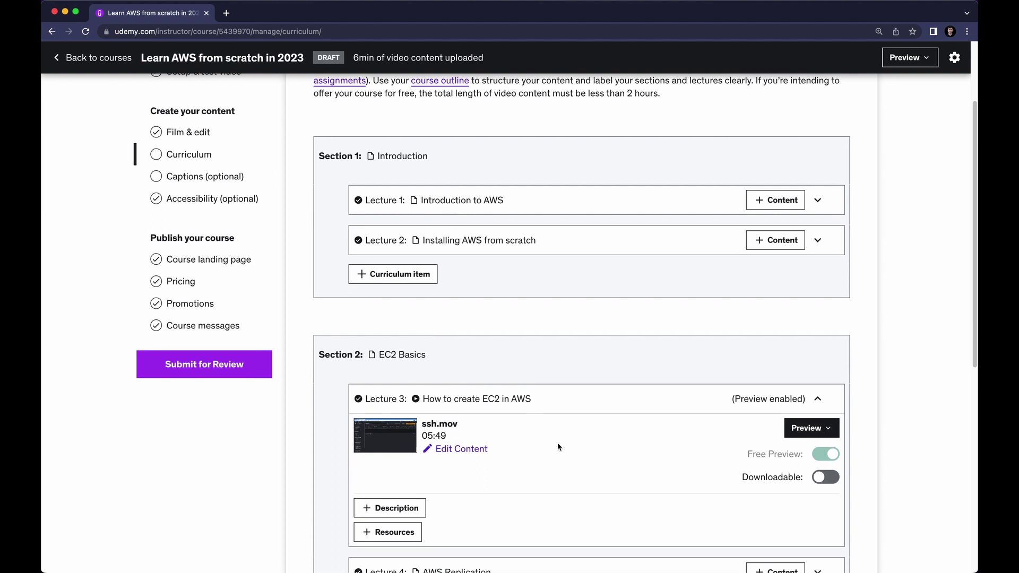
{"action": "mouse_move", "coordinate": [428, 238]}
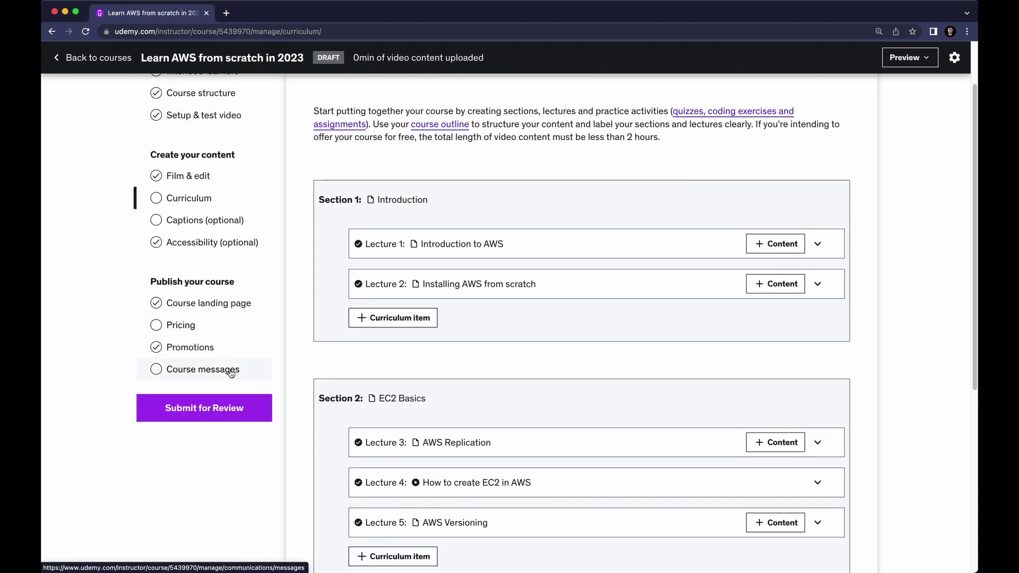
Fill in the course's Welcome Message with the welcome paragraph starting "I am thrilled to have you join me", copied from the notes
{"action": "left_click", "coordinate": [234, 374]}
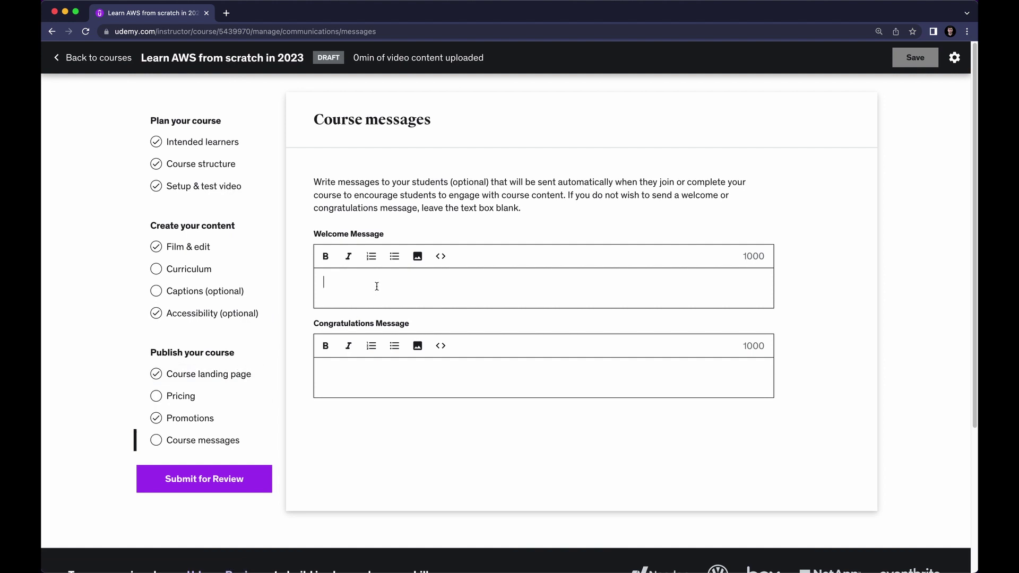
{"action": "left_click_drag", "start_coordinate": [317, 238], "coordinate": [407, 239]}
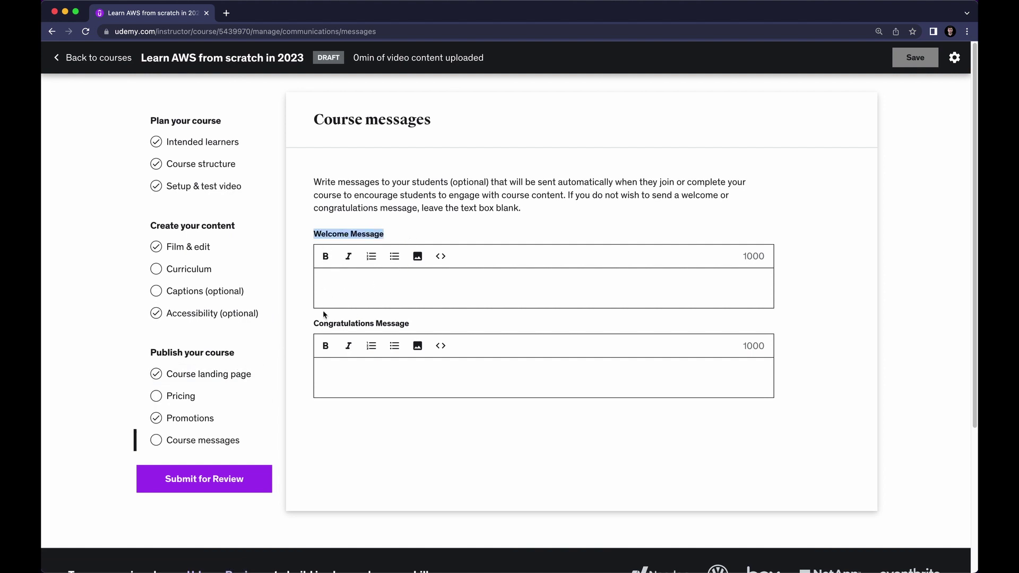
{"action": "left_click_drag", "start_coordinate": [318, 325], "coordinate": [429, 326]}
{"action": "left_click", "coordinate": [361, 283]}
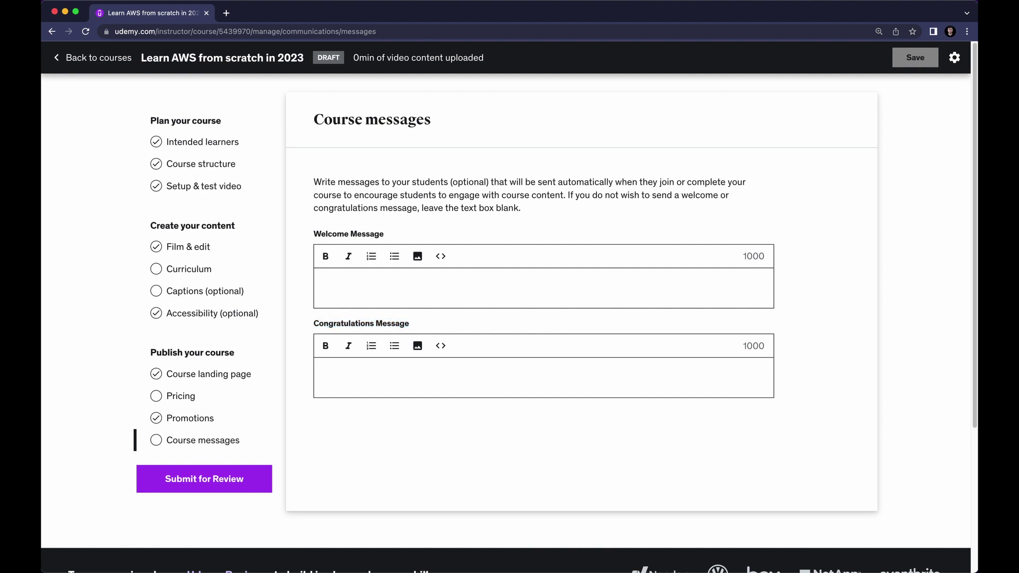
{"action": "left_click", "coordinate": [368, 557]}
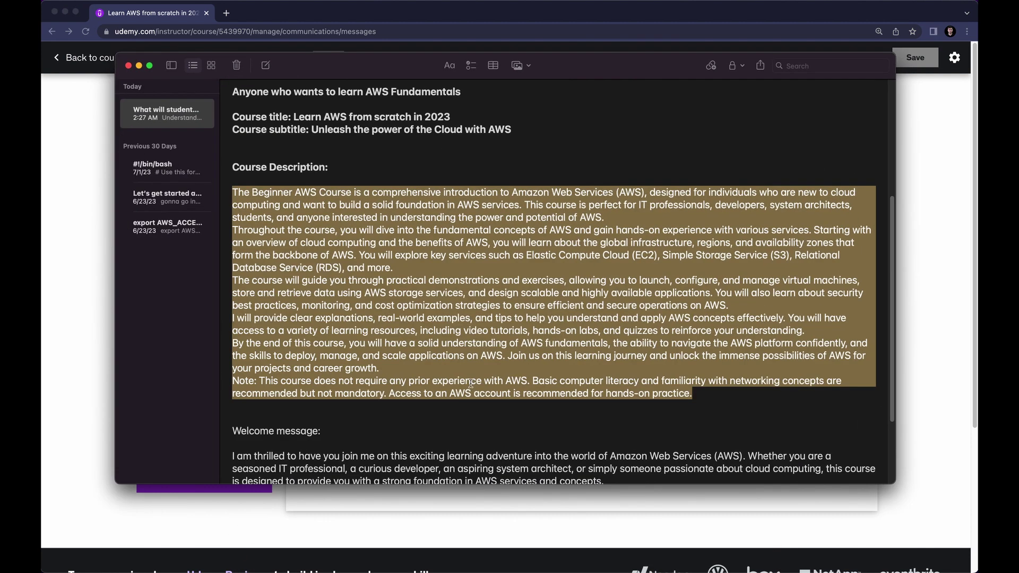
{"action": "scroll", "coordinate": [559, 357], "scroll_direction": "down", "scroll_amount": 5}
{"action": "left_click_drag", "start_coordinate": [614, 369], "coordinate": [237, 338]}
{"action": "key", "text": "super+c"}
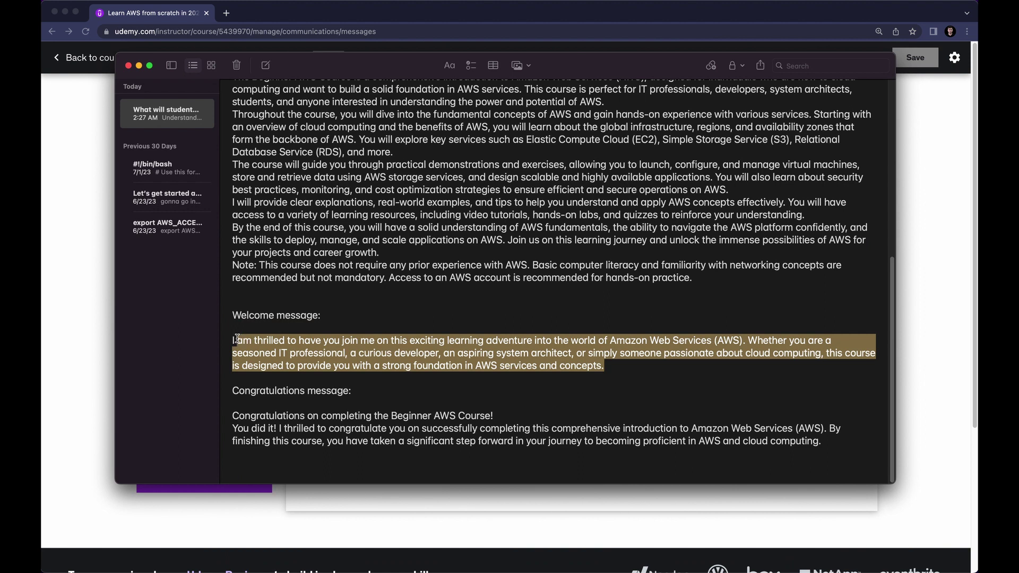
{"action": "left_click", "coordinate": [72, 257]}
{"action": "key", "text": "super+v"}
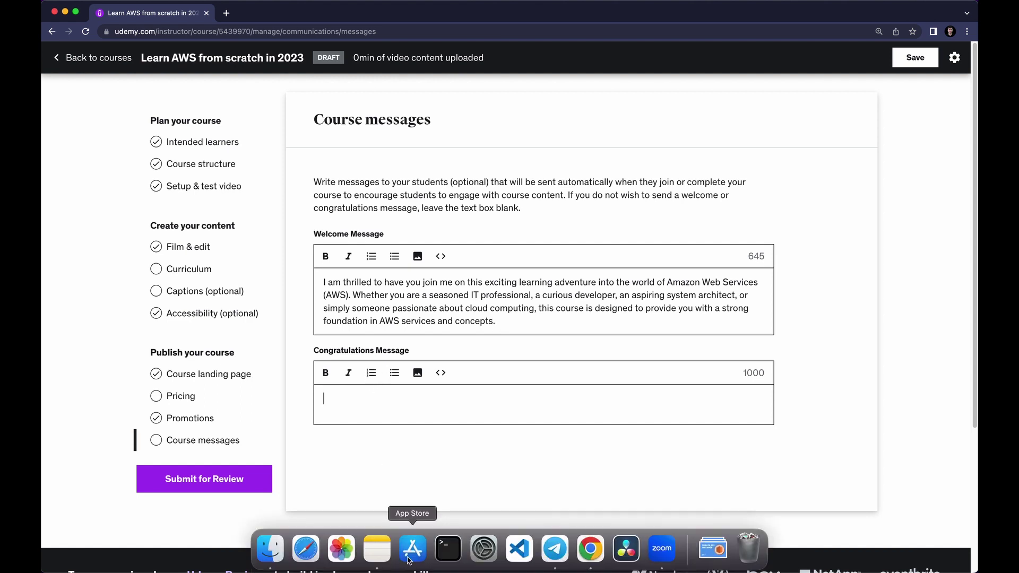
Fill in the Congratulations Message with the "Congratulations on completing the Beginner AWS Course!" text copied from the notes, and save the course messages
{"action": "left_click", "coordinate": [398, 552]}
{"action": "left_click_drag", "start_coordinate": [822, 441], "coordinate": [221, 419]}
{"action": "key", "text": "super+c"}
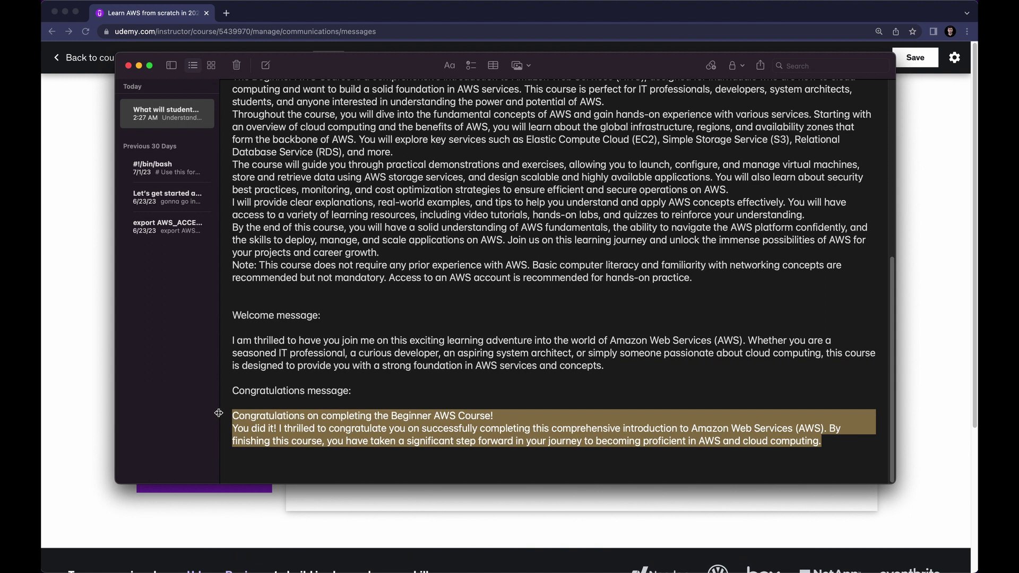
{"action": "left_click", "coordinate": [98, 351]}
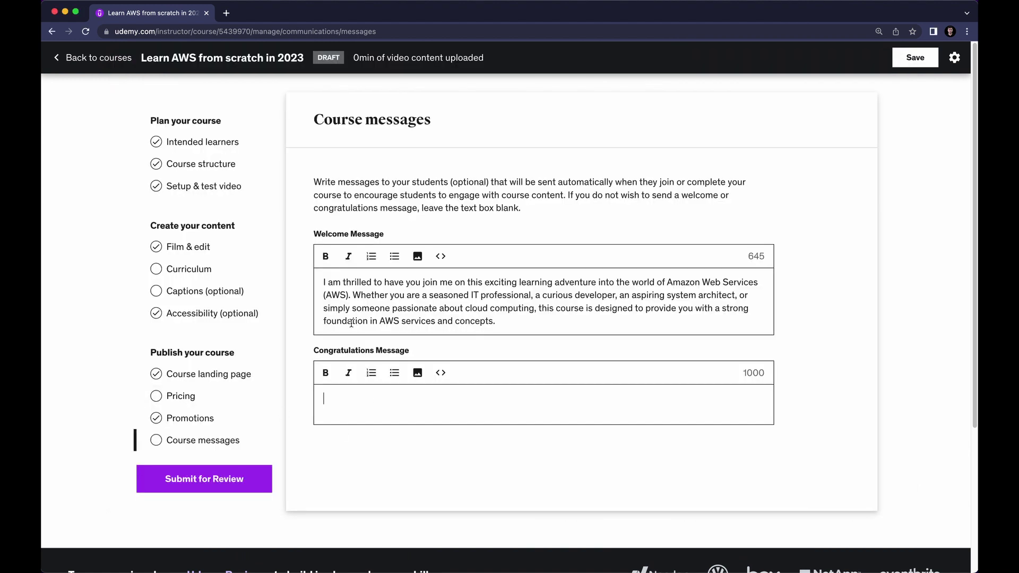
{"action": "key", "text": "super+v"}
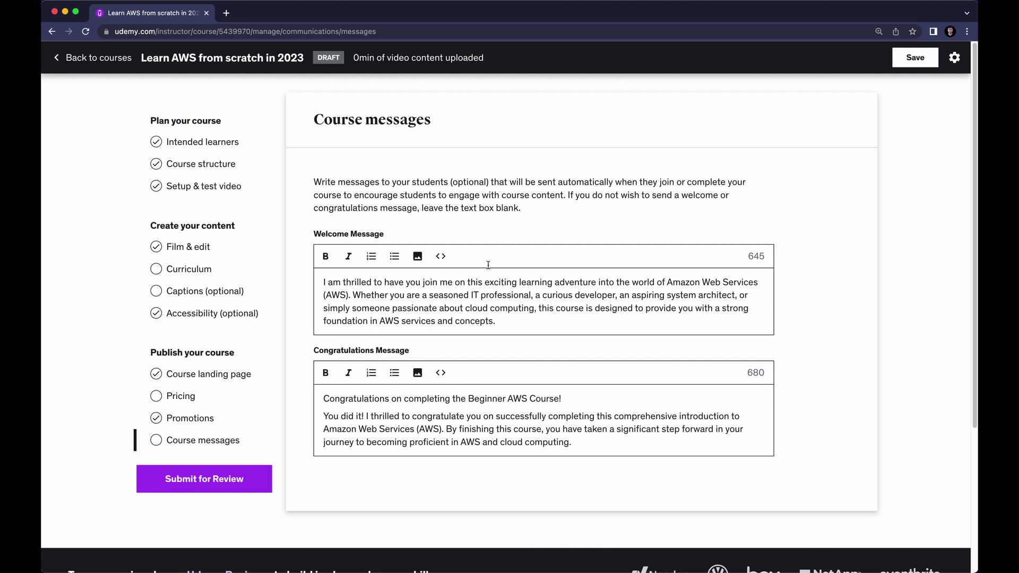
{"action": "left_click", "coordinate": [913, 59]}
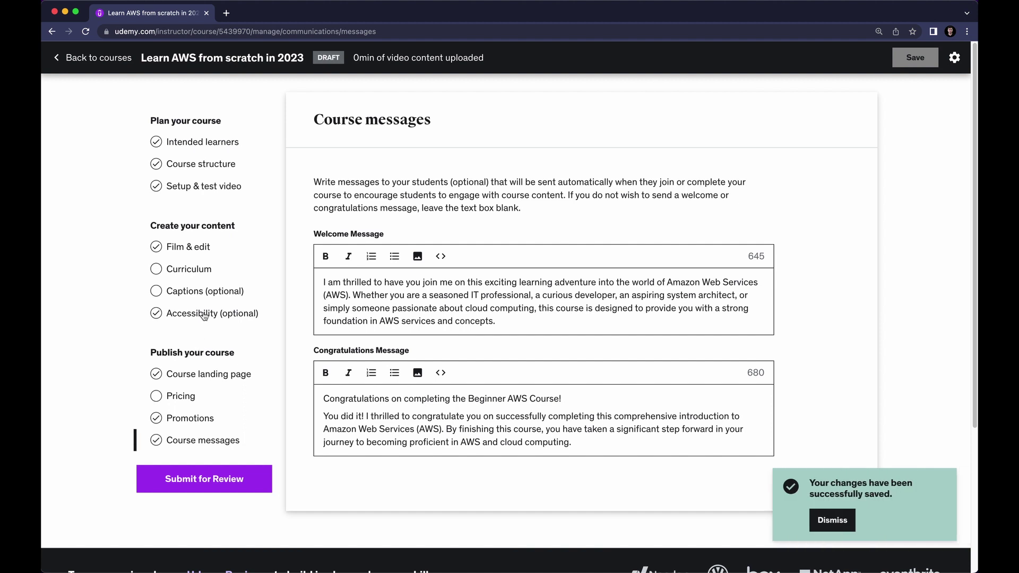
Go to the course's pricing settings and examine the available currencies and the range of USD price tiers
{"action": "left_click", "coordinate": [212, 393]}
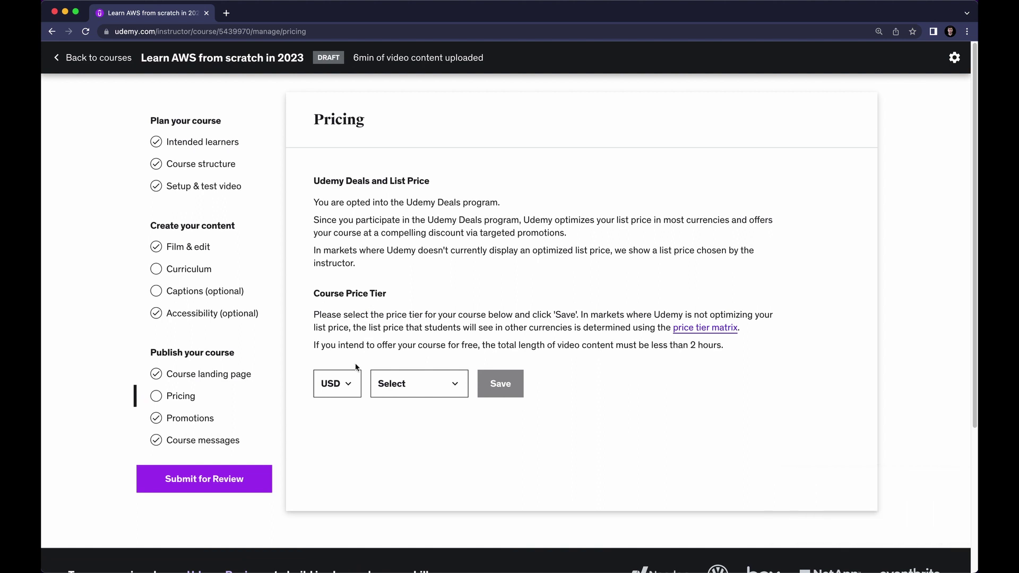
{"action": "left_click_drag", "start_coordinate": [315, 299], "coordinate": [409, 310]}
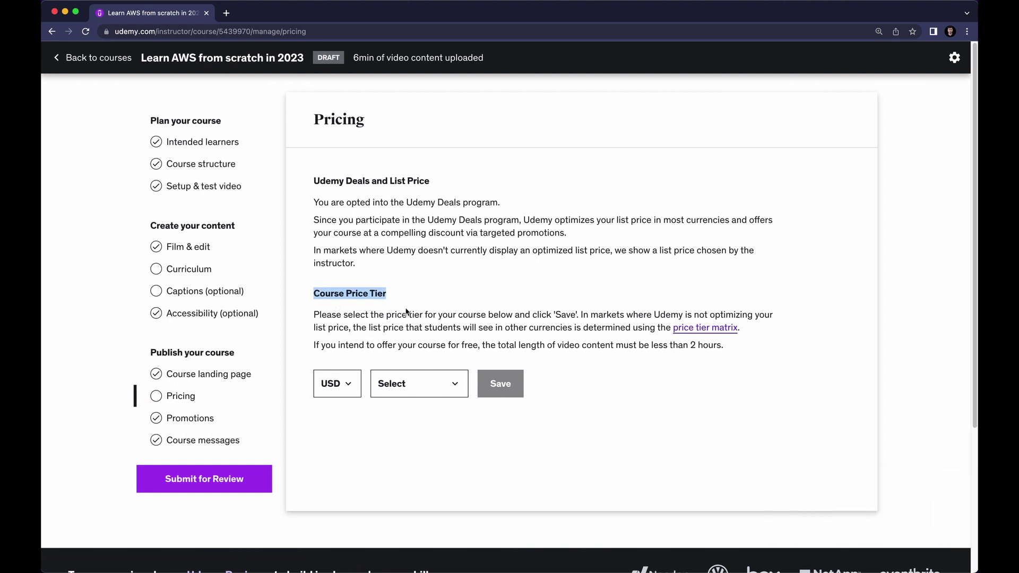
{"action": "left_click", "coordinate": [339, 385]}
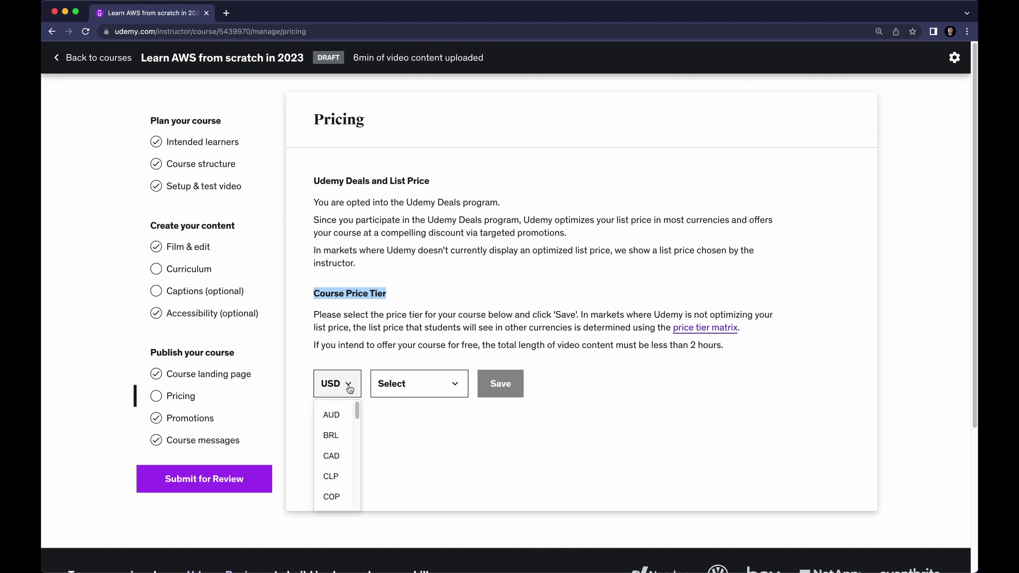
{"action": "left_click", "coordinate": [401, 390]}
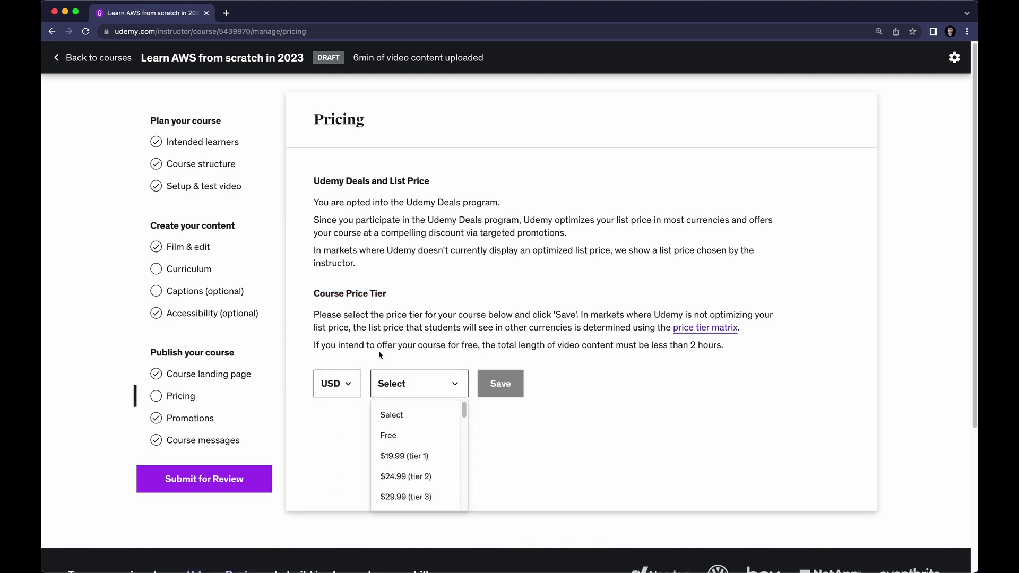
{"action": "scroll", "coordinate": [423, 428], "scroll_direction": "down", "scroll_amount": 3}
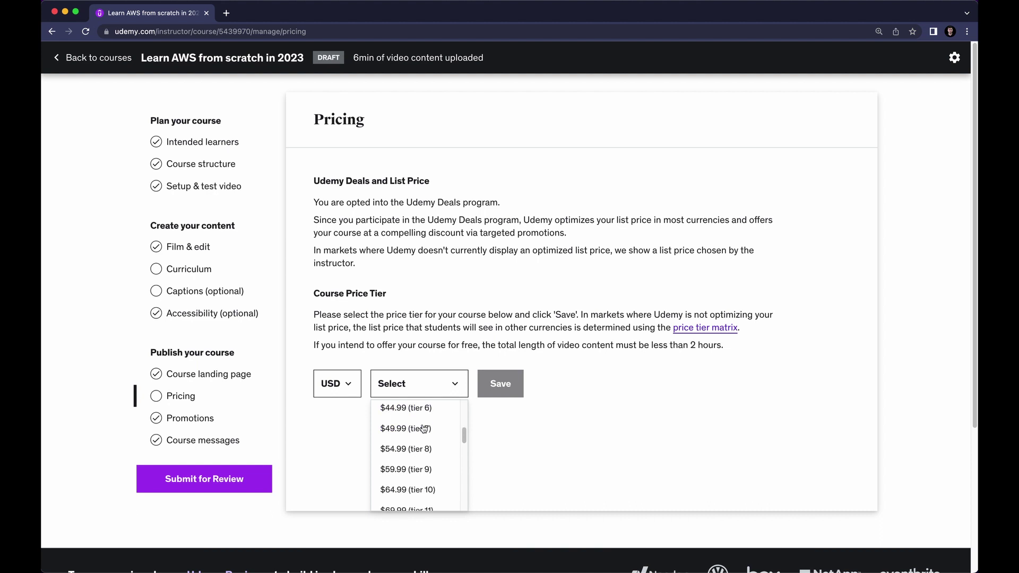
{"action": "scroll", "coordinate": [422, 427], "scroll_direction": "up", "scroll_amount": 3}
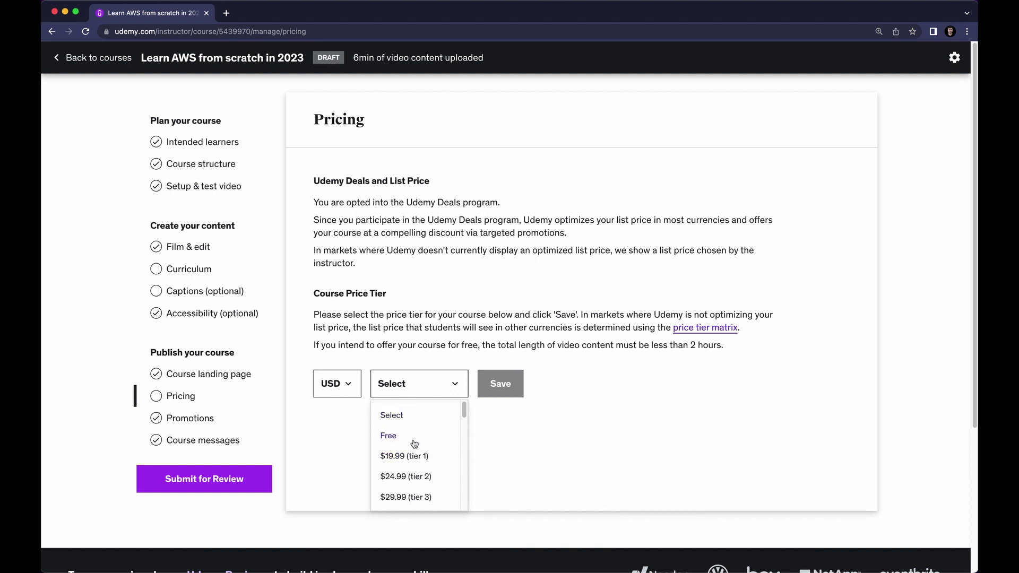
{"action": "scroll", "coordinate": [414, 444], "scroll_direction": "down", "scroll_amount": 1}
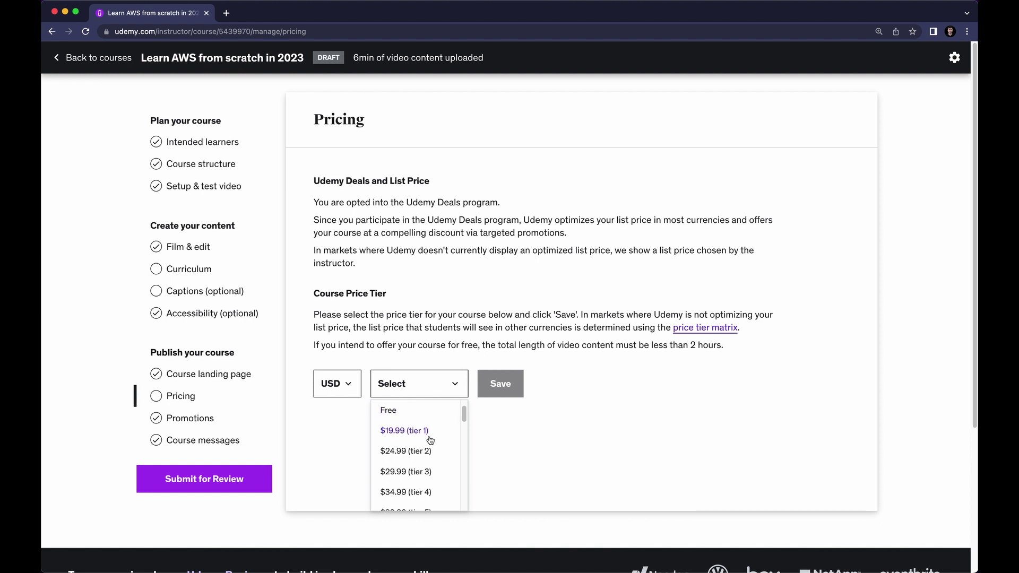
{"action": "scroll", "coordinate": [432, 451], "scroll_direction": "down", "scroll_amount": 10}
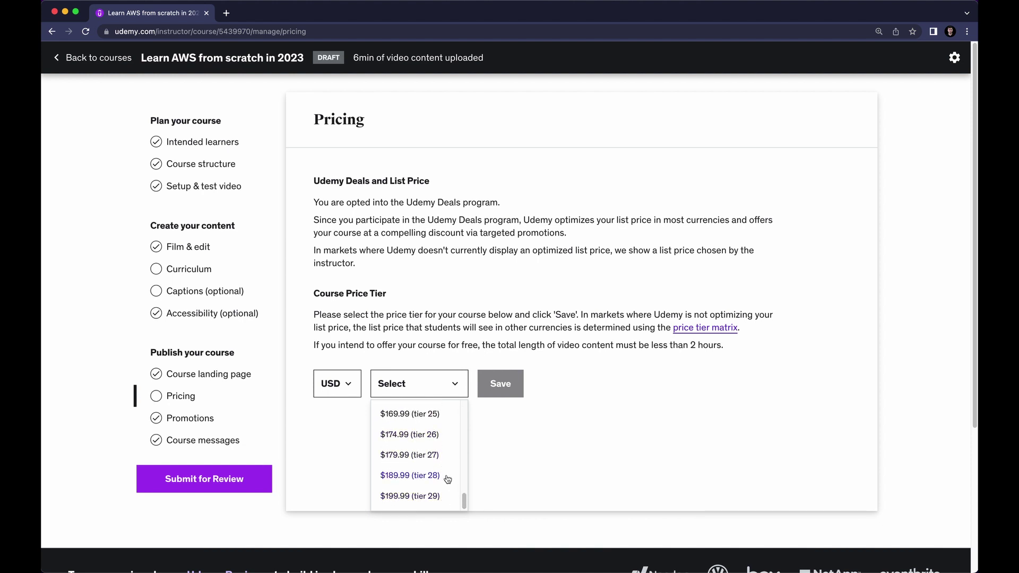
{"action": "scroll", "coordinate": [445, 478], "scroll_direction": "up", "scroll_amount": 10}
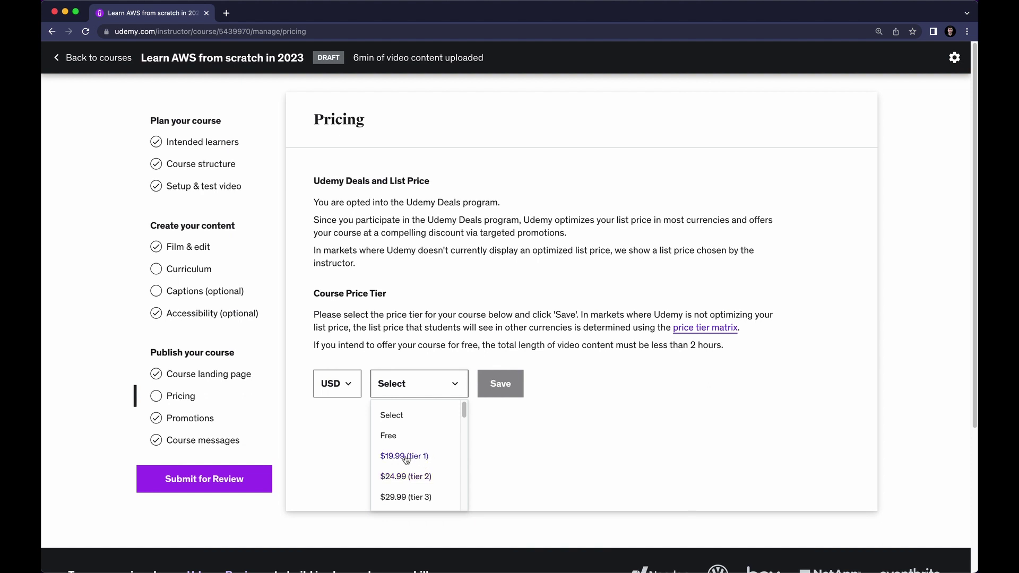
{"action": "scroll", "coordinate": [393, 465], "scroll_direction": "down", "scroll_amount": 10}
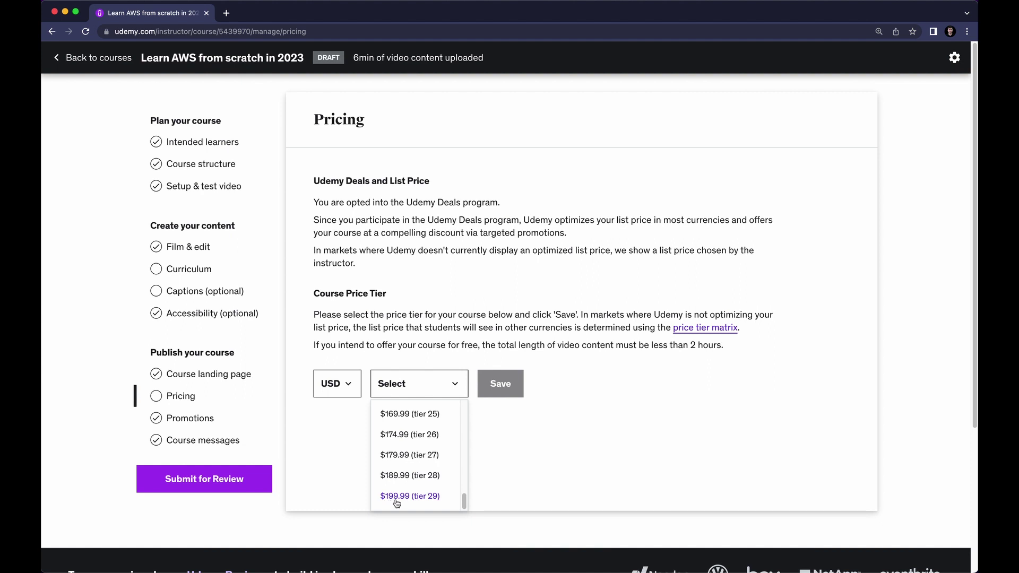
{"action": "scroll", "coordinate": [417, 493], "scroll_direction": "up", "scroll_amount": 1}
{"action": "scroll", "coordinate": [417, 480], "scroll_direction": "up", "scroll_amount": 10}
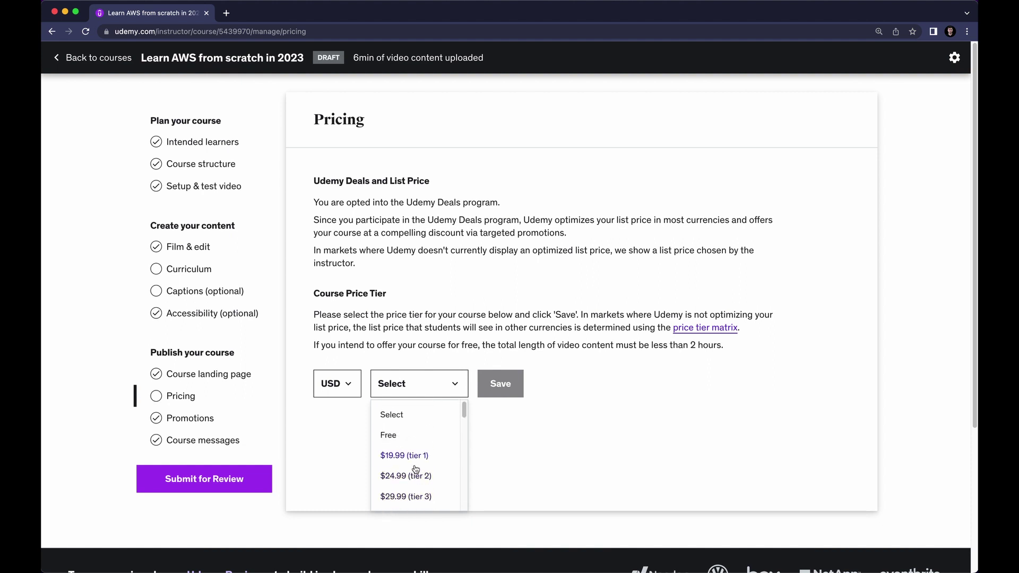
Set the course price tier to $29.99 (tier 3) in USD and save it
{"action": "scroll", "coordinate": [410, 478], "scroll_direction": "down", "scroll_amount": 1}
{"action": "left_click", "coordinate": [409, 477]}
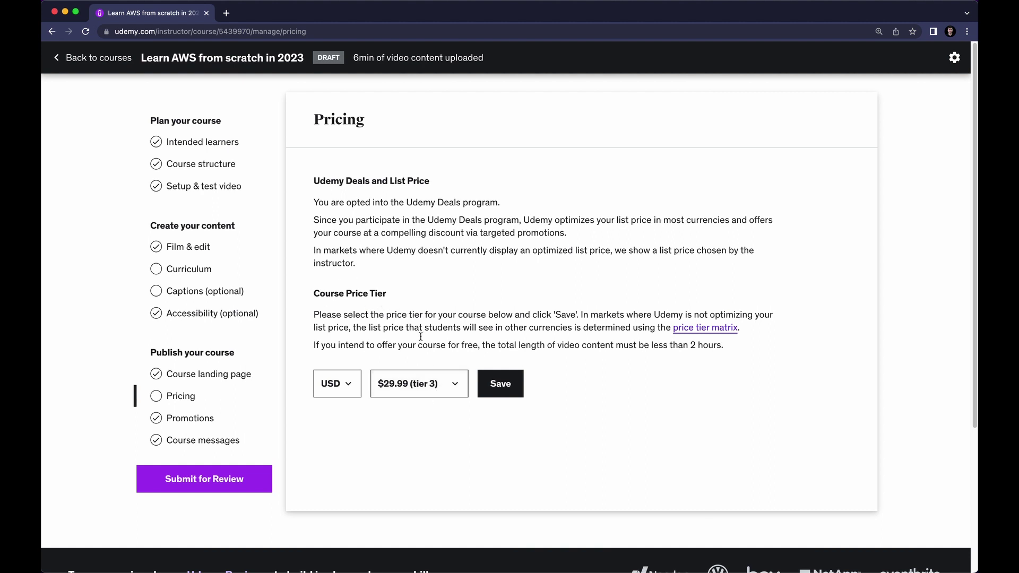
{"action": "left_click", "coordinate": [486, 381]}
{"action": "left_click", "coordinate": [500, 387]}
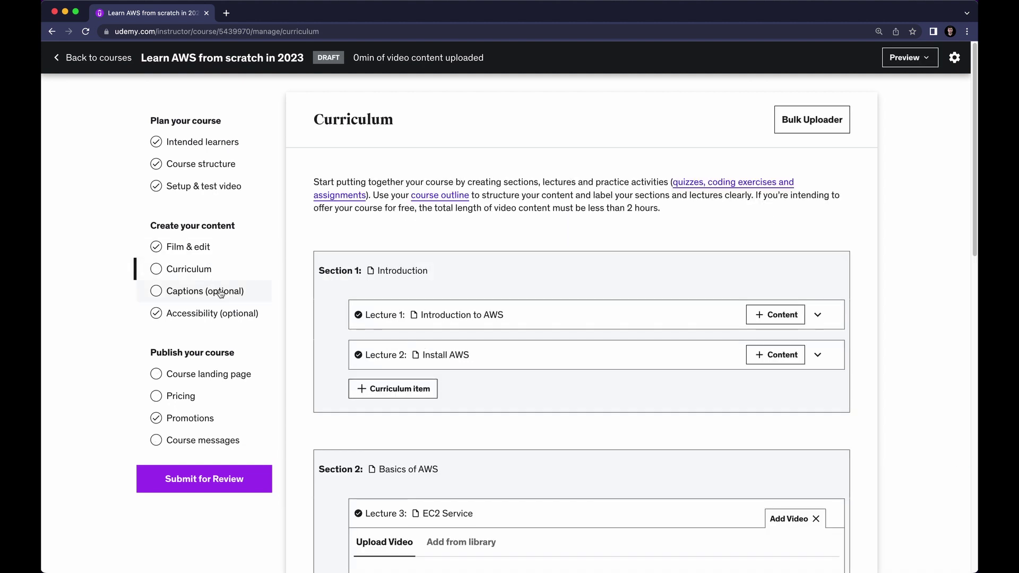
Look over the course's optional Captions and Accessibility pages
{"action": "left_click", "coordinate": [231, 285]}
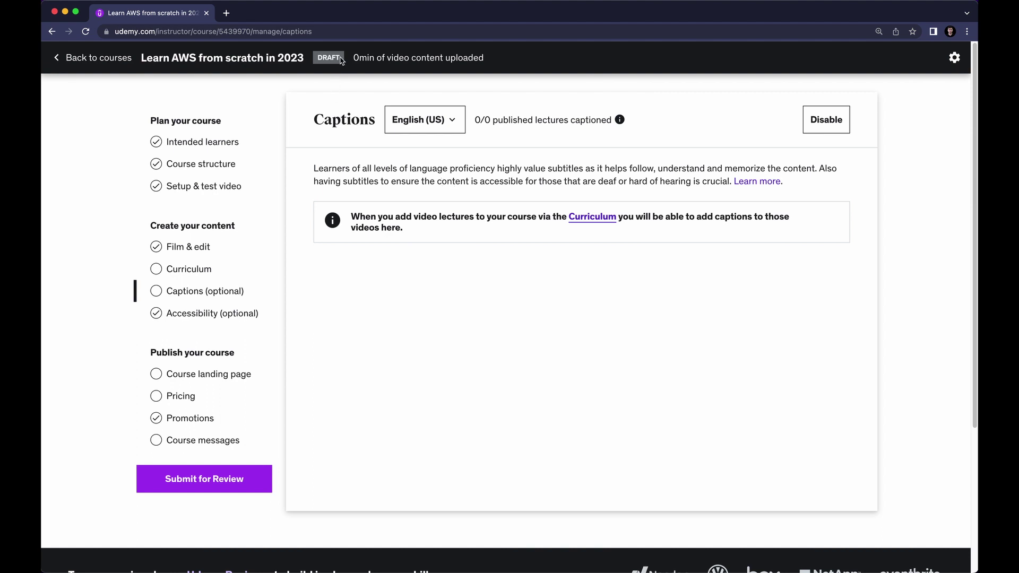
{"action": "left_click_drag", "start_coordinate": [341, 60], "coordinate": [319, 58]}
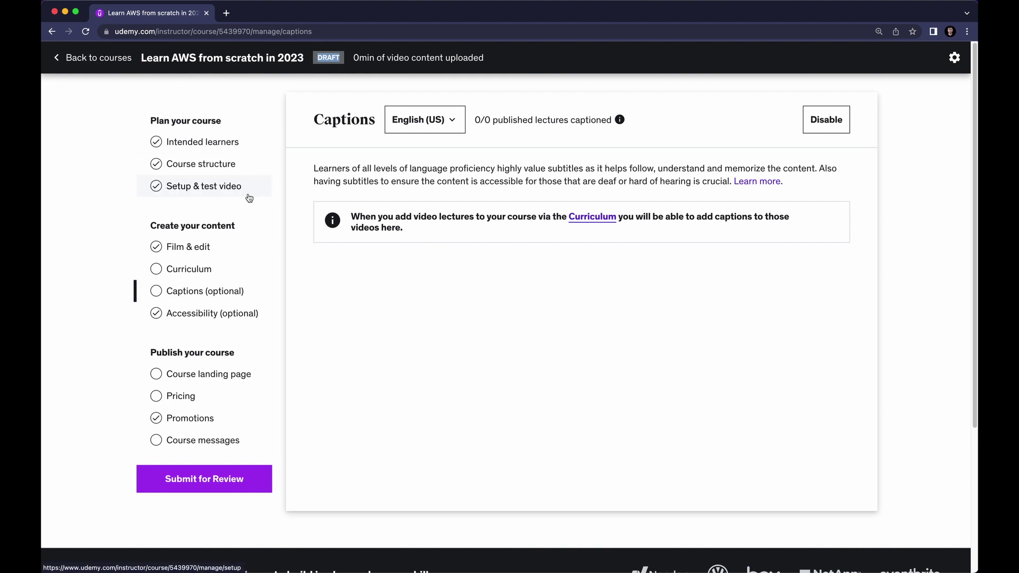
{"action": "left_click", "coordinate": [221, 313]}
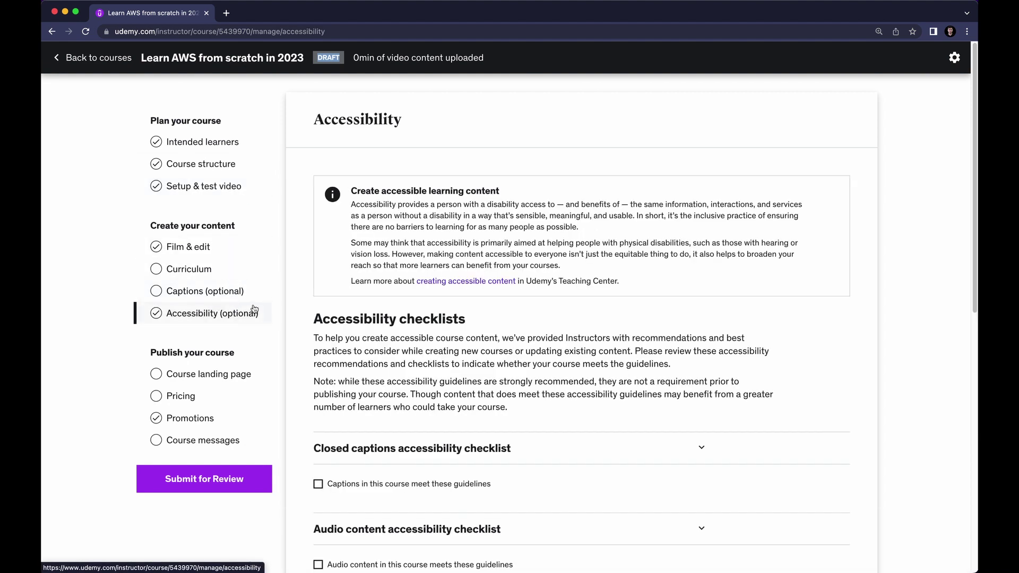
{"action": "scroll", "coordinate": [215, 323], "scroll_direction": "down", "scroll_amount": 1}
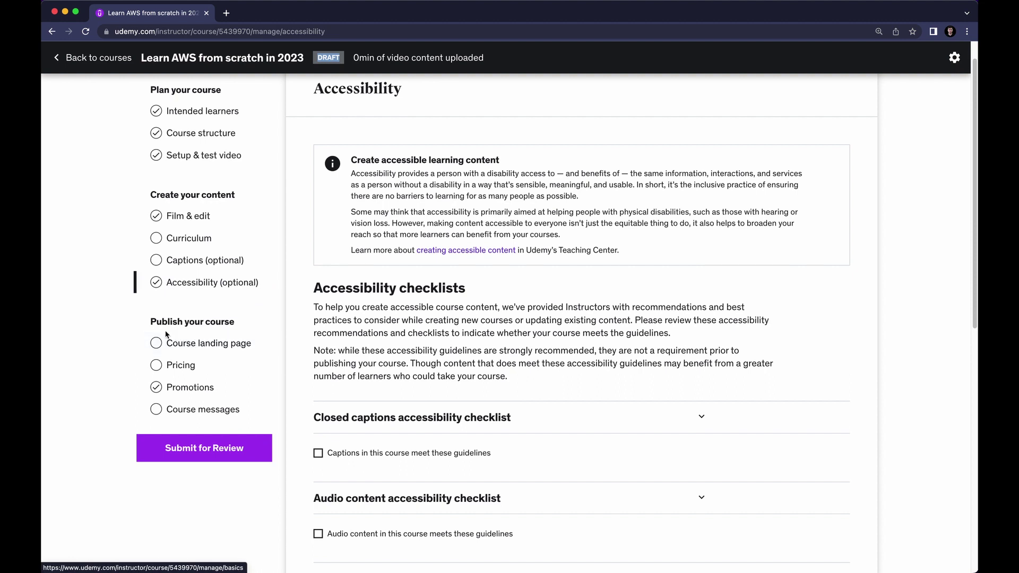
Go to the course landing page settings and enter the course title "Learn AWS from scratch in 2023"
{"action": "left_click", "coordinate": [216, 344]}
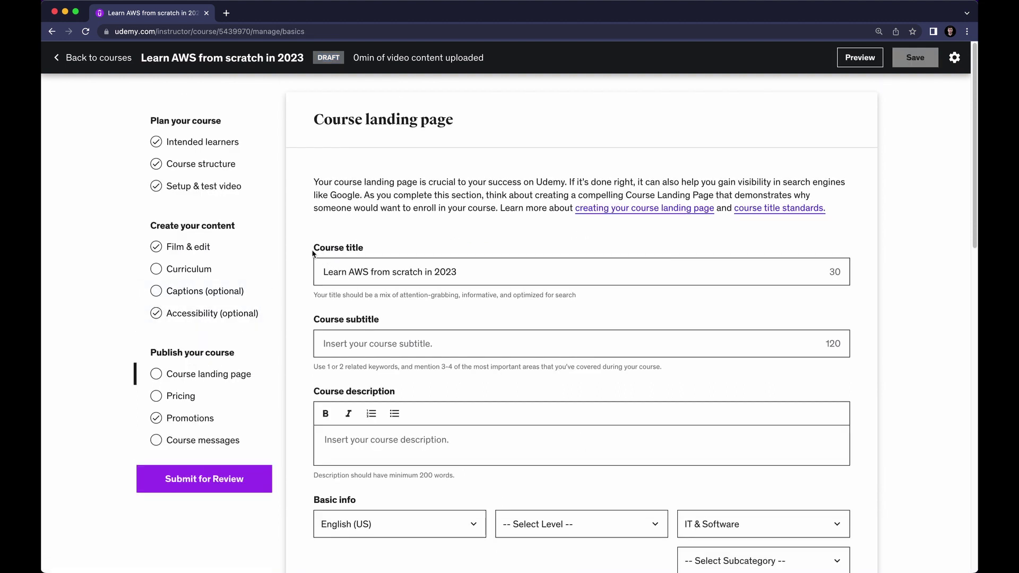
{"action": "left_click_drag", "start_coordinate": [313, 248], "coordinate": [441, 273]}
{"action": "left_click", "coordinate": [364, 271]}
{"action": "key", "text": "BackSpace"}
{"action": "key", "text": "BackSpace"}
{"action": "type", "text": "2023"}
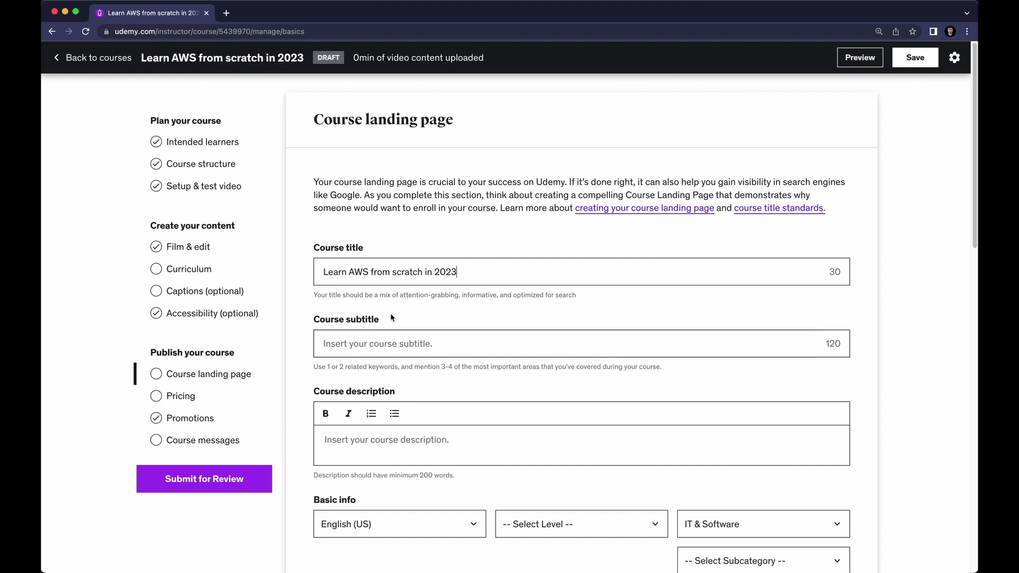
Fill in the course subtitle with "Unleash the power of the Cloud with AWS", copied from the notes
{"action": "scroll", "coordinate": [393, 317], "scroll_direction": "down", "scroll_amount": 1}
{"action": "left_click", "coordinate": [378, 558]}
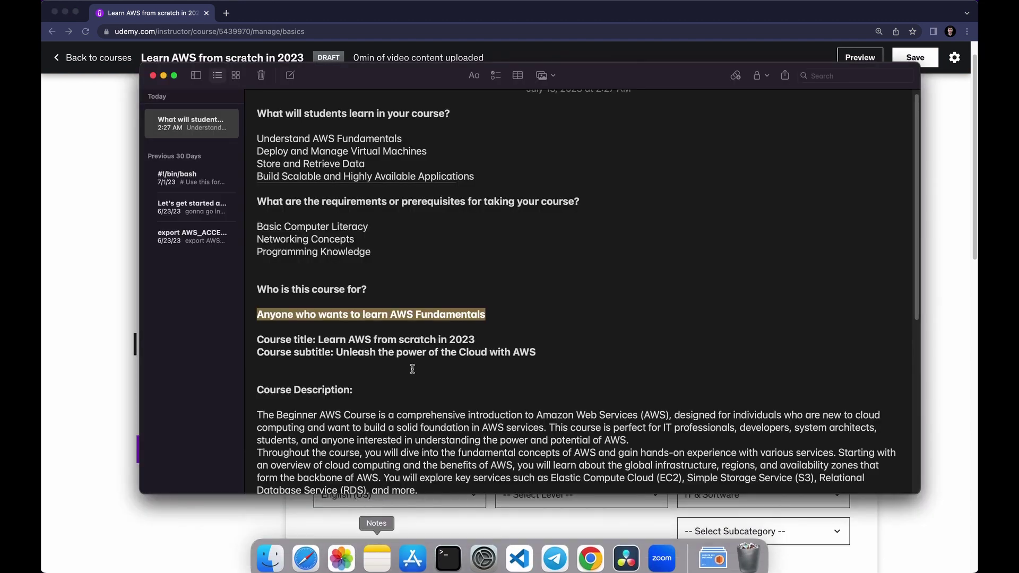
{"action": "left_click_drag", "start_coordinate": [536, 354], "coordinate": [334, 352]}
{"action": "key", "text": "super+c"}
{"action": "key", "text": "super+Tab"}
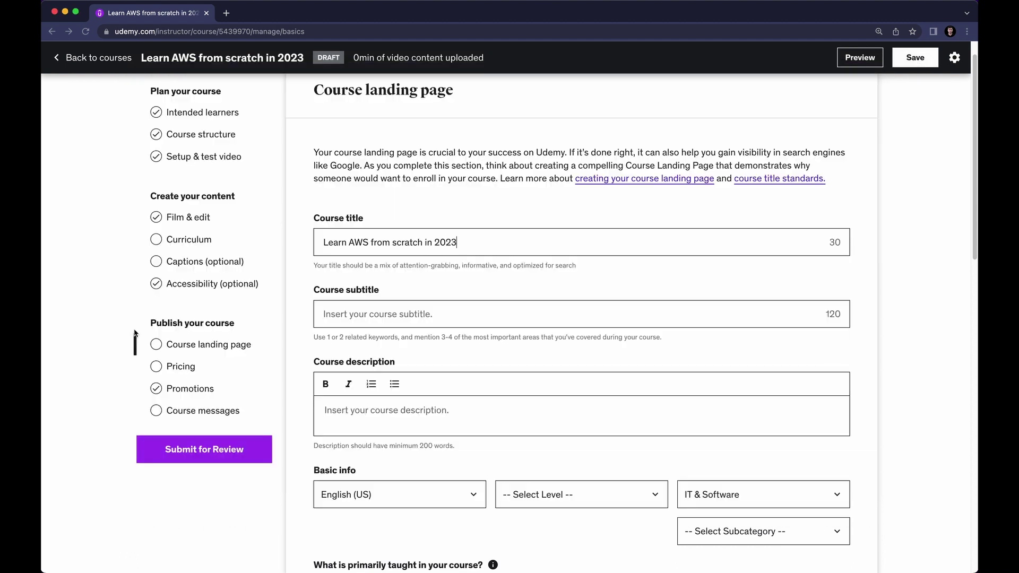
{"action": "left_click", "coordinate": [465, 317]}
{"action": "key", "text": "super+v"}
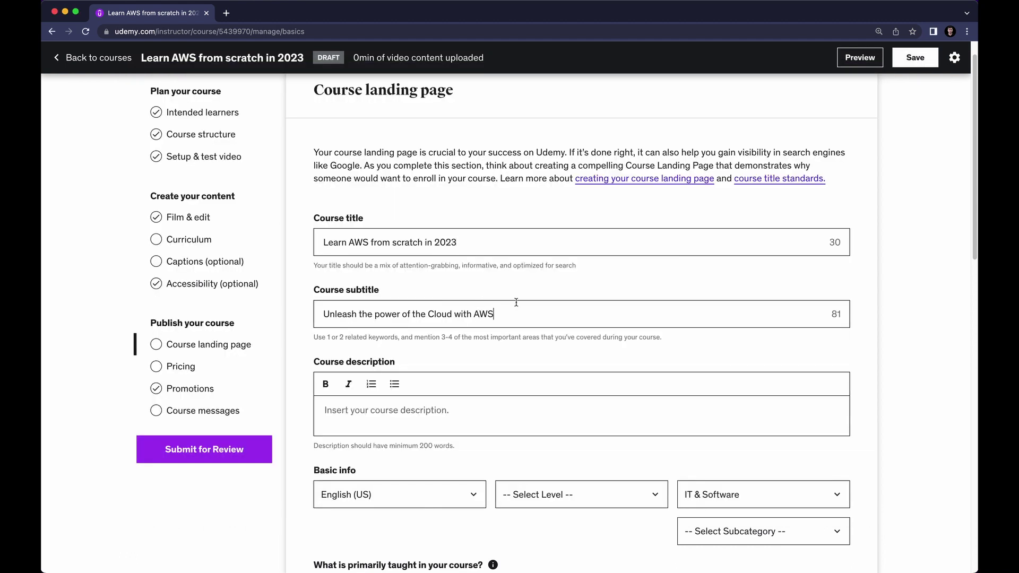
Fill in the course description with the text starting "The Beginner AWS Course is a comprehensive introduction", copied from the notes
{"action": "scroll", "coordinate": [504, 308], "scroll_direction": "down", "scroll_amount": 2}
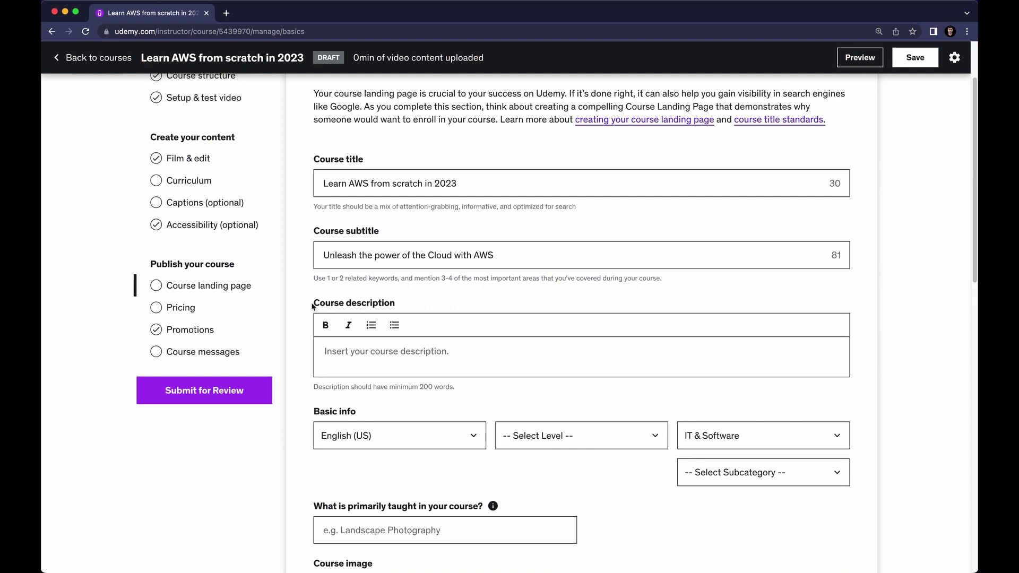
{"action": "left_click_drag", "start_coordinate": [312, 306], "coordinate": [406, 308]}
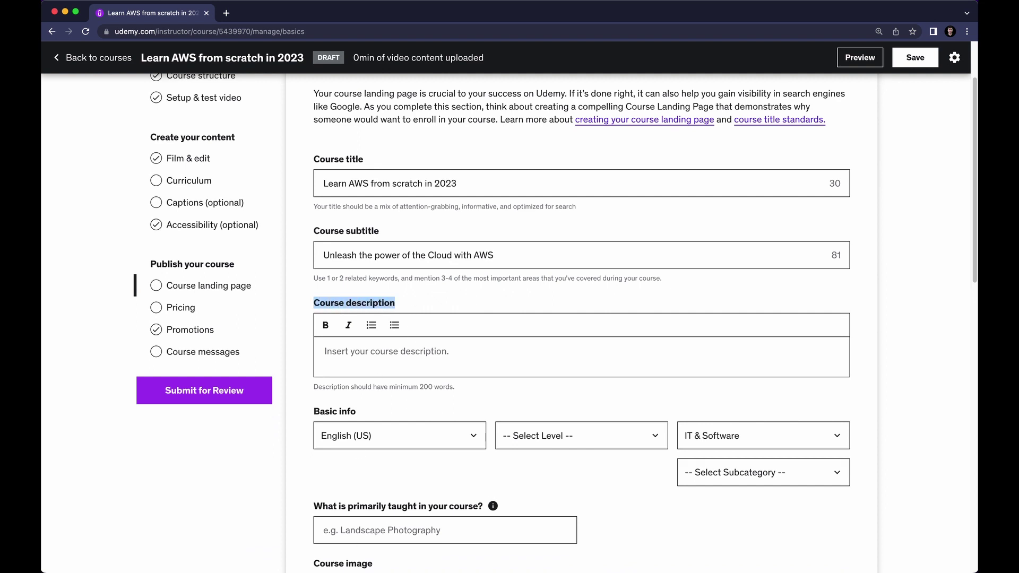
{"action": "left_click", "coordinate": [352, 557]}
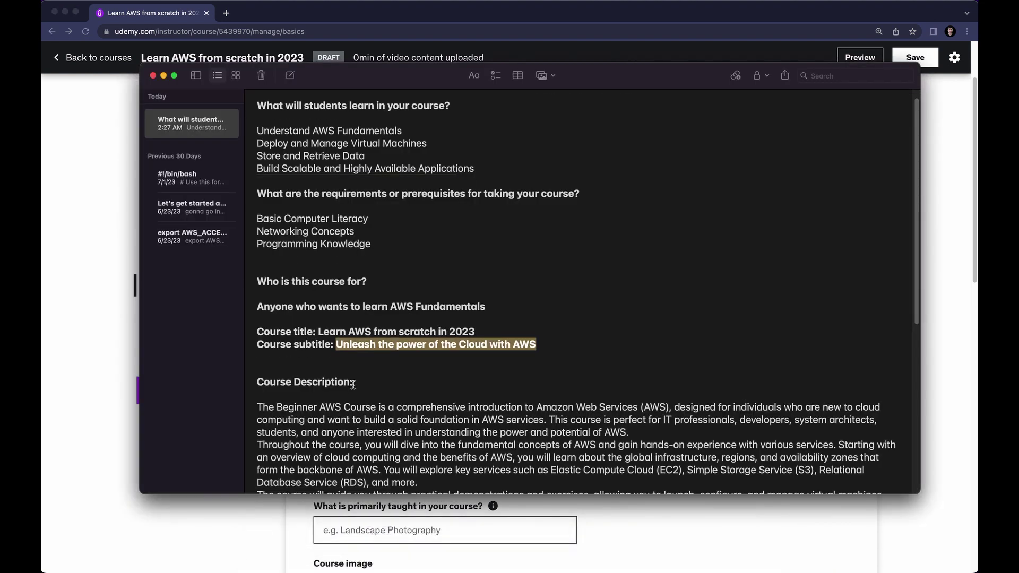
{"action": "scroll", "coordinate": [352, 384], "scroll_direction": "down", "scroll_amount": 4}
{"action": "left_click_drag", "start_coordinate": [259, 319], "coordinate": [403, 442]}
{"action": "left_click_drag", "start_coordinate": [441, 504], "coordinate": [722, 399]}
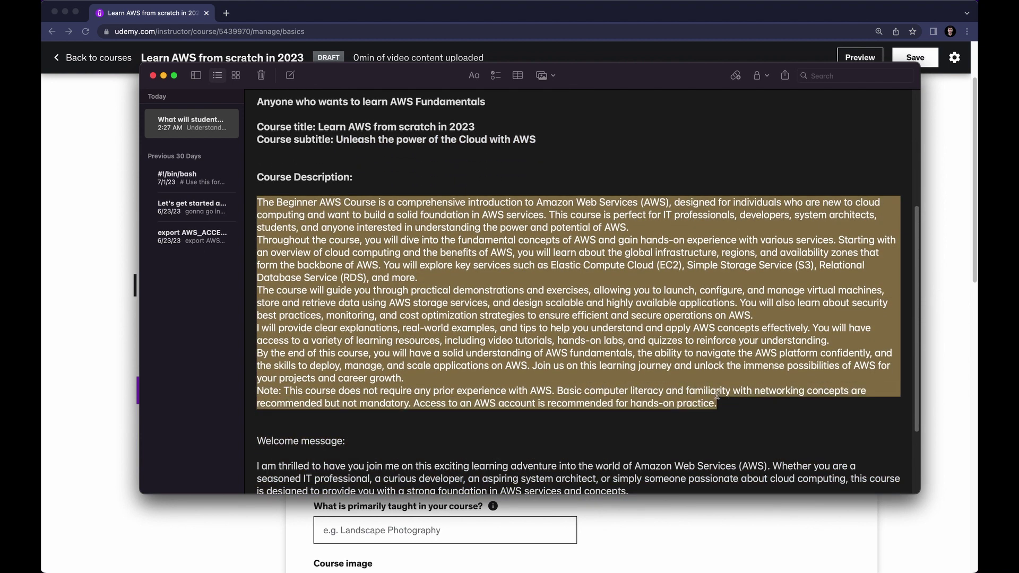
{"action": "left_click", "coordinate": [106, 329]}
{"action": "triple_click", "coordinate": [393, 325]}
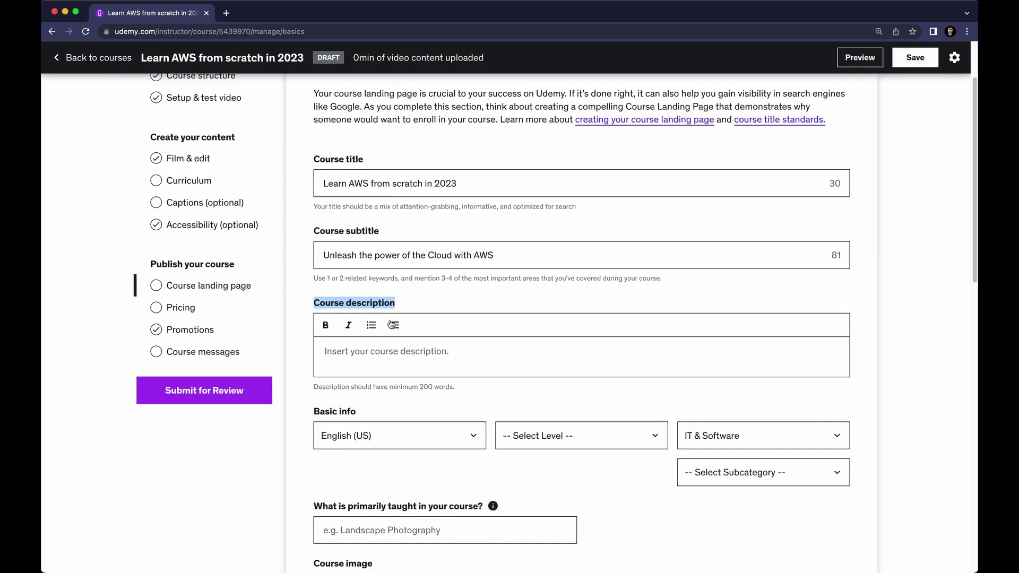
{"action": "left_click", "coordinate": [386, 350]}
{"action": "key", "text": "super+v"}
{"action": "scroll", "coordinate": [384, 295], "scroll_direction": "down", "scroll_amount": 4}
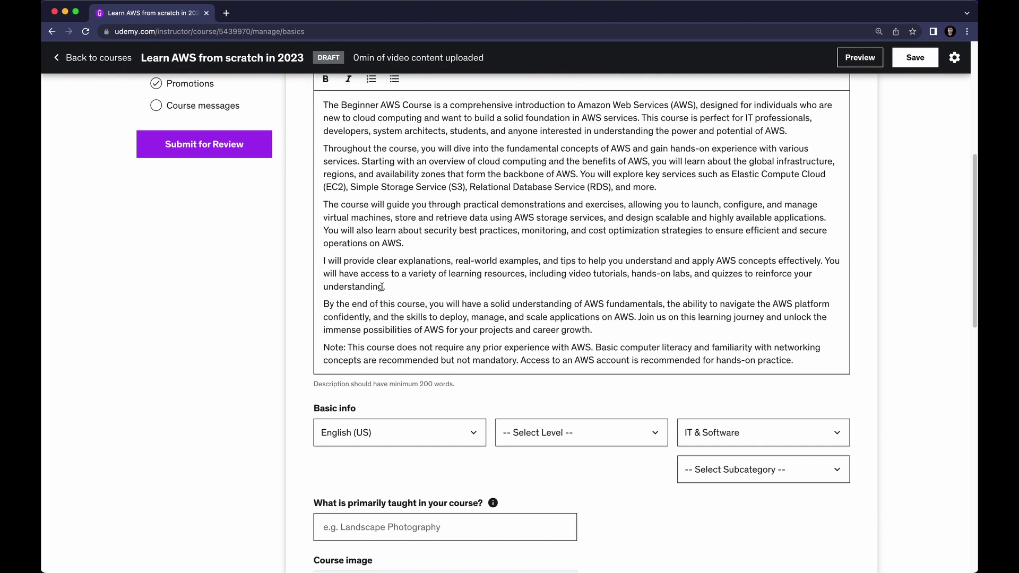
Check the description's minimum word requirement and try to save the course landing page
{"action": "left_click_drag", "start_coordinate": [313, 383], "coordinate": [458, 386]}
{"action": "left_click", "coordinate": [460, 389]}
{"action": "scroll", "coordinate": [603, 223], "scroll_direction": "up", "scroll_amount": 5}
{"action": "scroll", "coordinate": [602, 223], "scroll_direction": "down", "scroll_amount": 1}
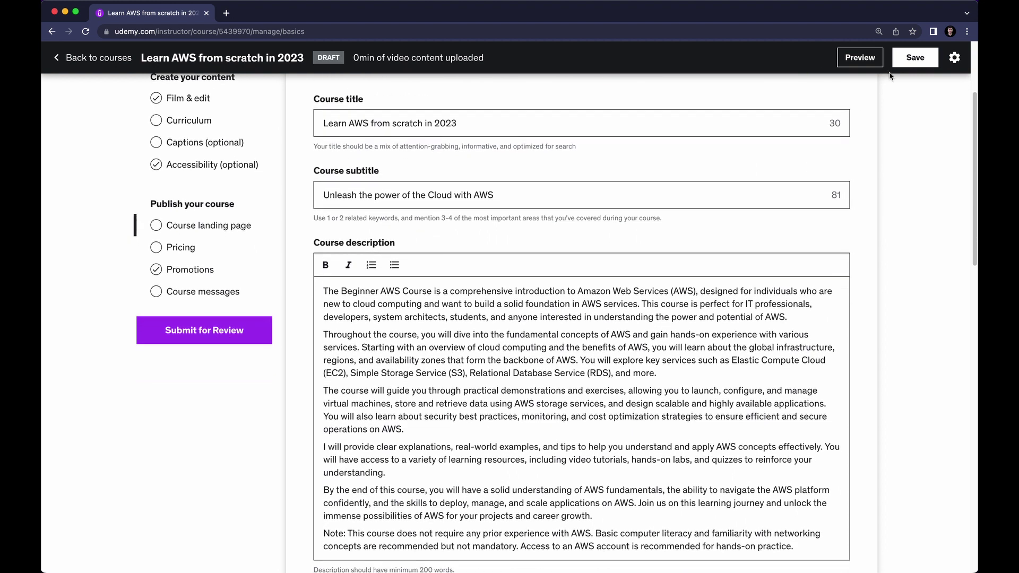
{"action": "left_click", "coordinate": [908, 59]}
{"action": "scroll", "coordinate": [854, 140], "scroll_direction": "down", "scroll_amount": 1}
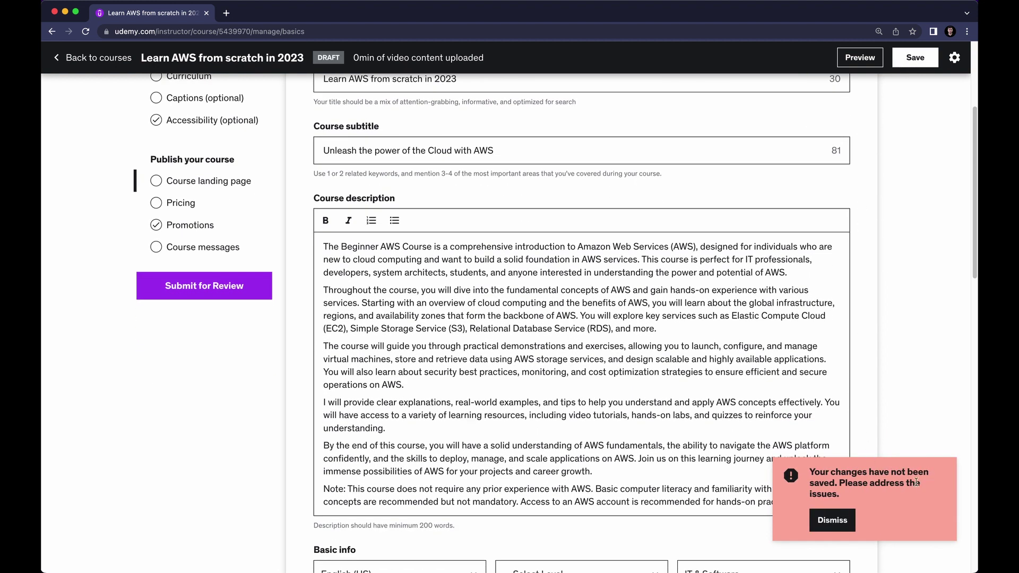
In the basic info, keep English (US) as the course language and set the level to Beginner Level
{"action": "scroll", "coordinate": [648, 409], "scroll_direction": "down", "scroll_amount": 10}
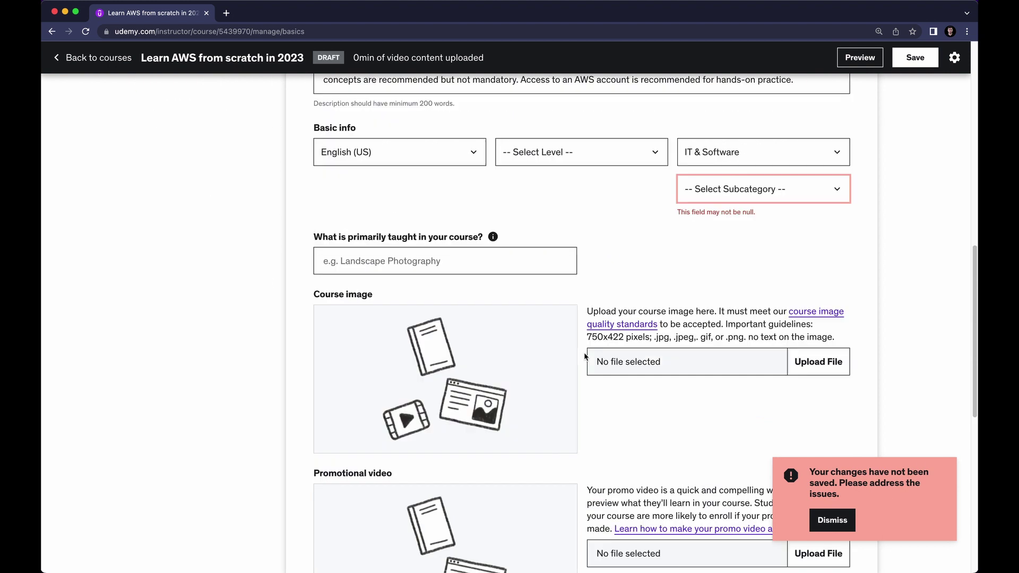
{"action": "scroll", "coordinate": [584, 289], "scroll_direction": "up", "scroll_amount": 1}
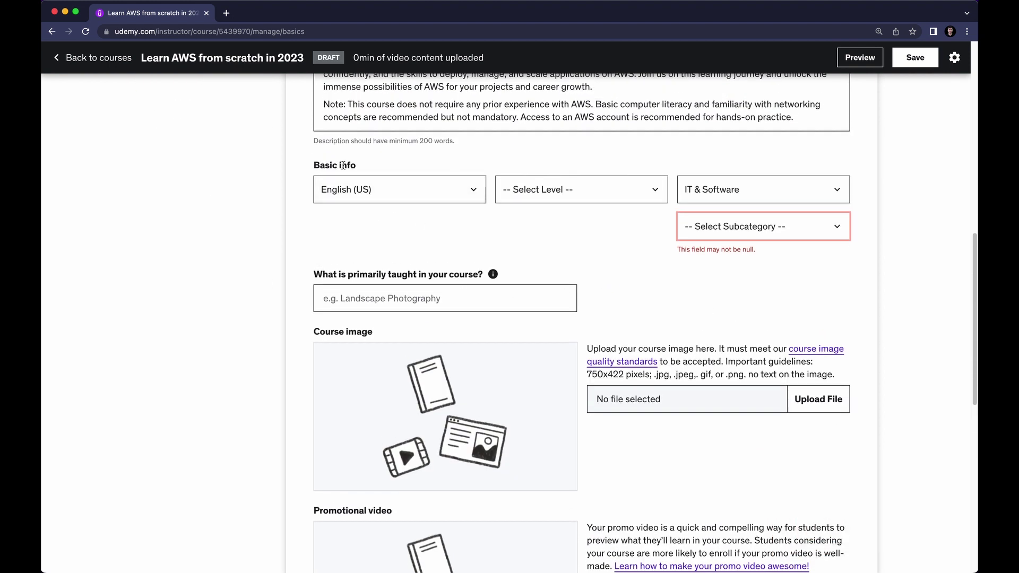
{"action": "left_click", "coordinate": [381, 189]}
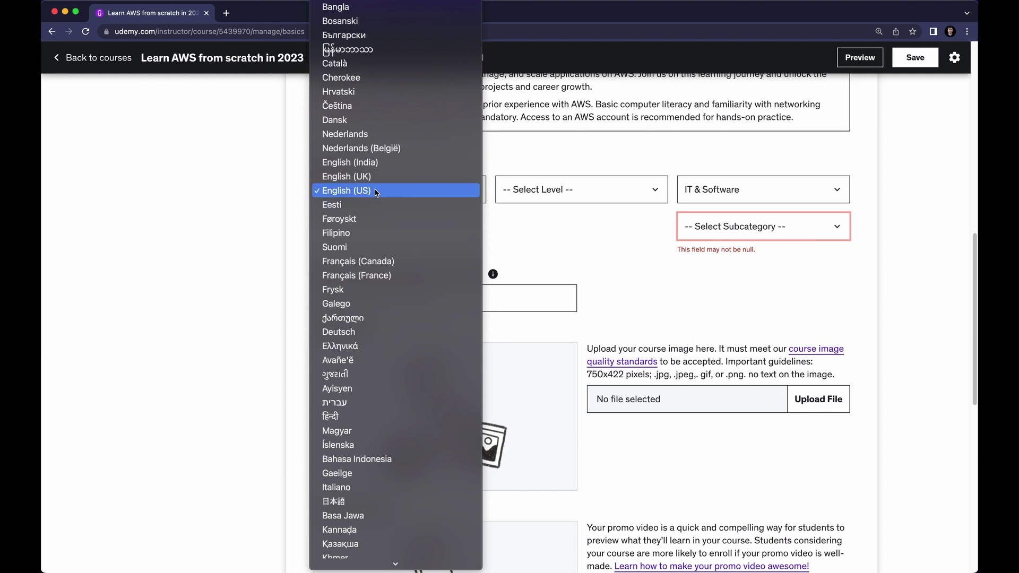
{"action": "left_click", "coordinate": [341, 190]}
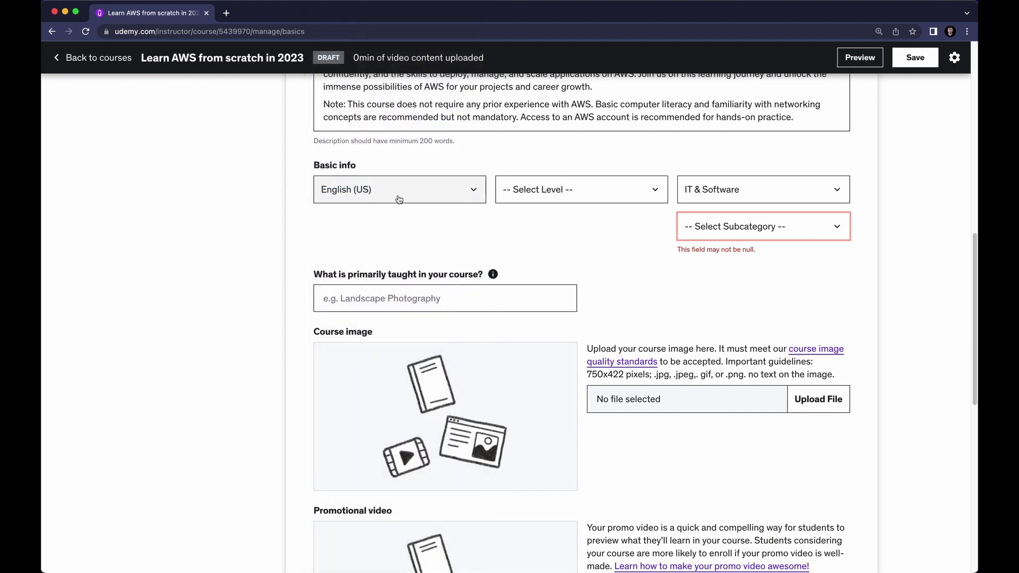
{"action": "left_click", "coordinate": [572, 191]}
{"action": "left_click", "coordinate": [561, 191]}
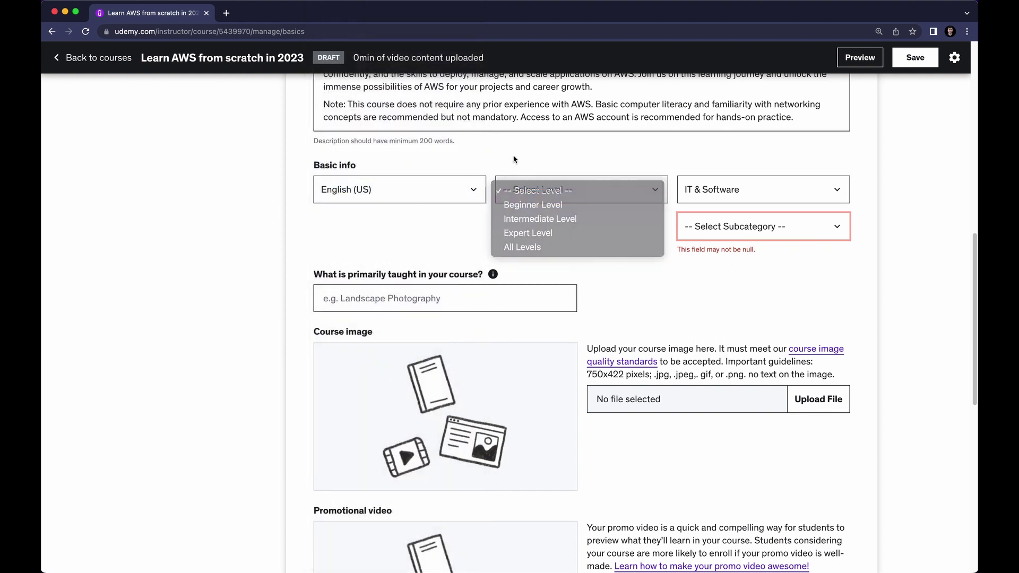
{"action": "left_click", "coordinate": [569, 191]}
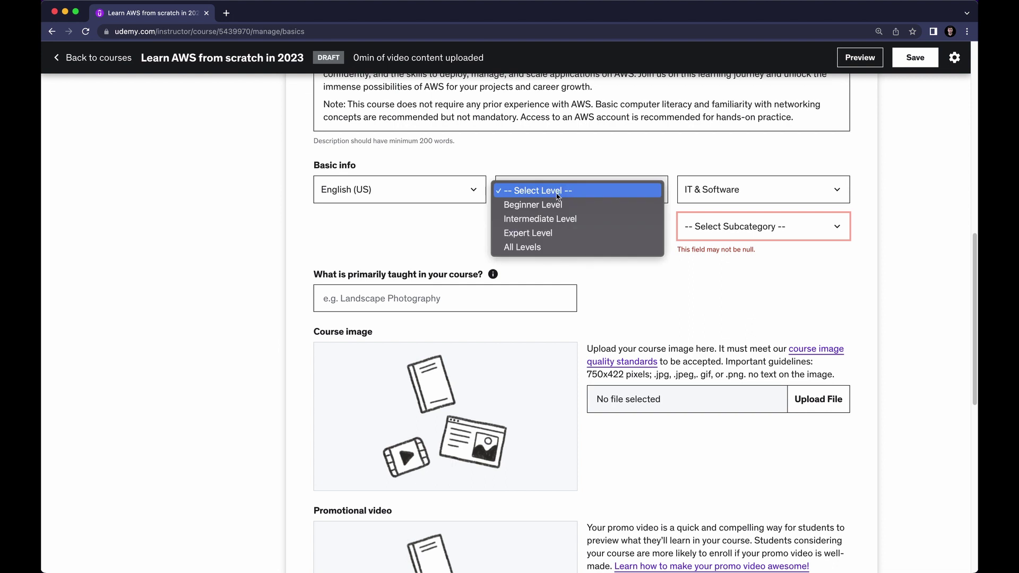
{"action": "left_click", "coordinate": [583, 202]}
Keep IT & Software as the course category and set the subcategory to IT Certifications
{"action": "left_click", "coordinate": [714, 197]}
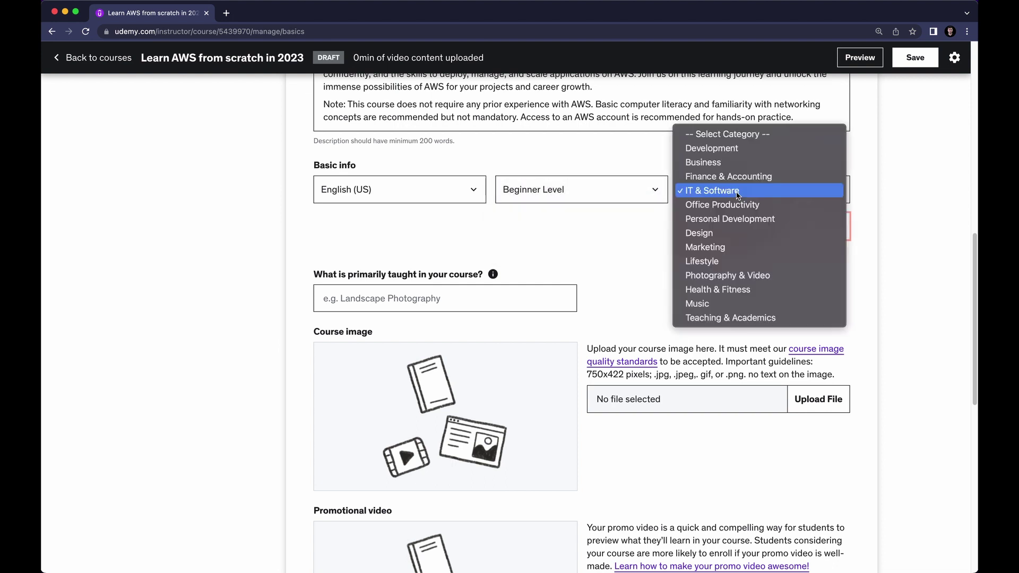
{"action": "left_click", "coordinate": [645, 215]}
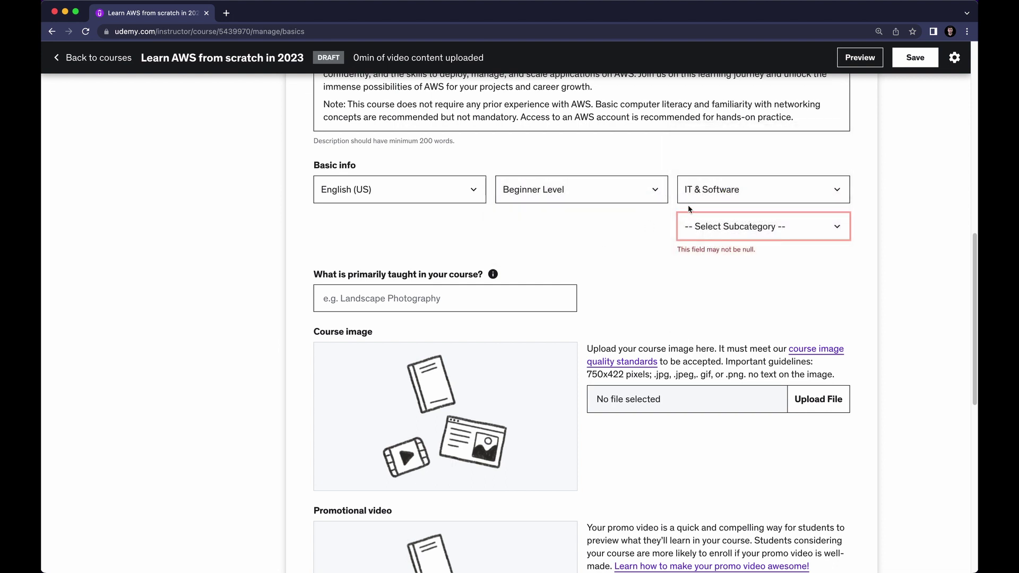
{"action": "left_click", "coordinate": [692, 197]}
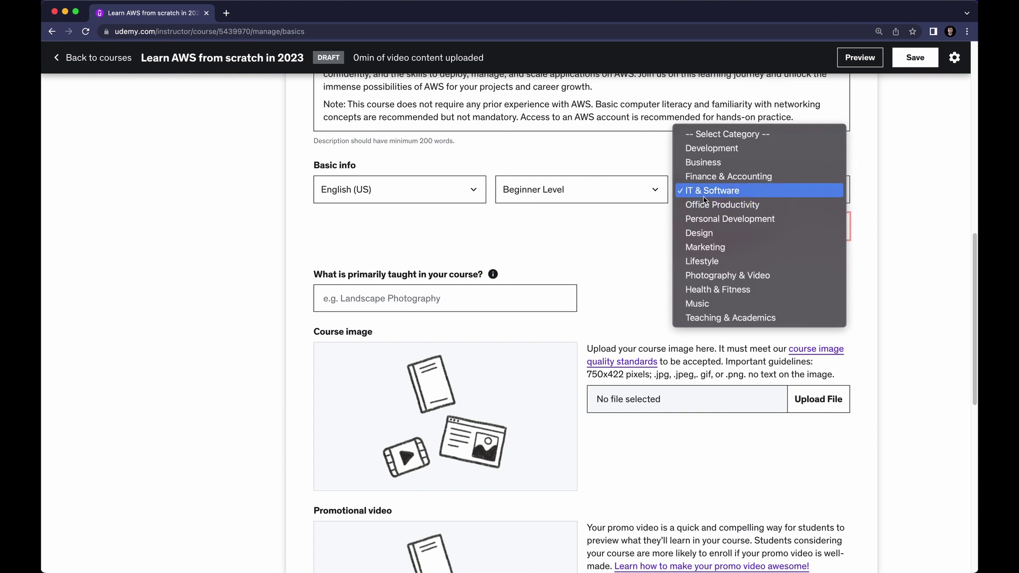
{"action": "left_click", "coordinate": [849, 199]}
{"action": "left_click", "coordinate": [775, 234]}
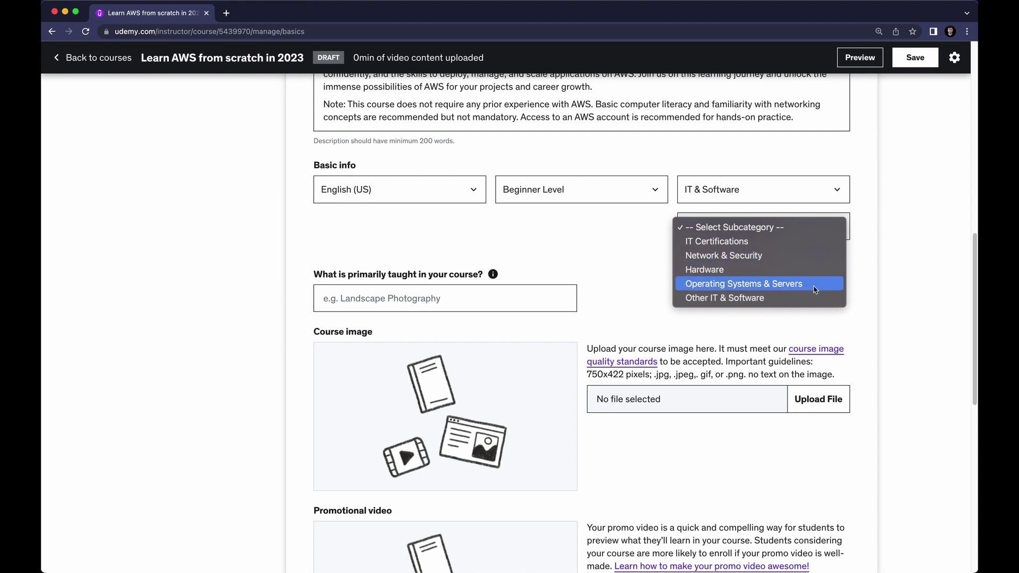
{"action": "left_click", "coordinate": [737, 241]}
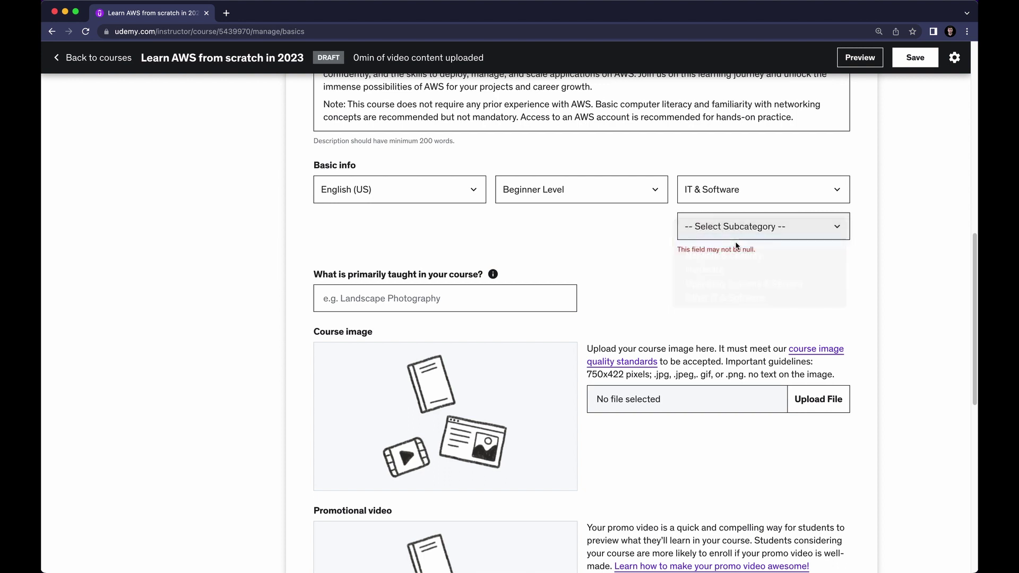
Search for "AWS" as what is primarily taught in the course and choose the topic Amazon AWS
{"action": "scroll", "coordinate": [711, 267], "scroll_direction": "down", "scroll_amount": 2}
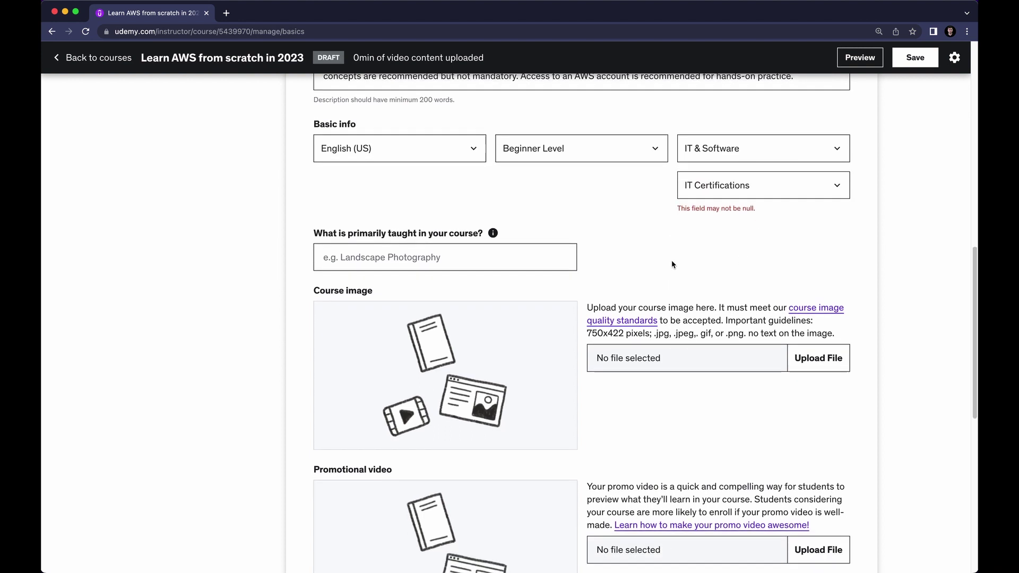
{"action": "scroll", "coordinate": [610, 254], "scroll_direction": "down", "scroll_amount": 1}
{"action": "left_click_drag", "start_coordinate": [366, 218], "coordinate": [449, 230]}
{"action": "left_click", "coordinate": [433, 235]}
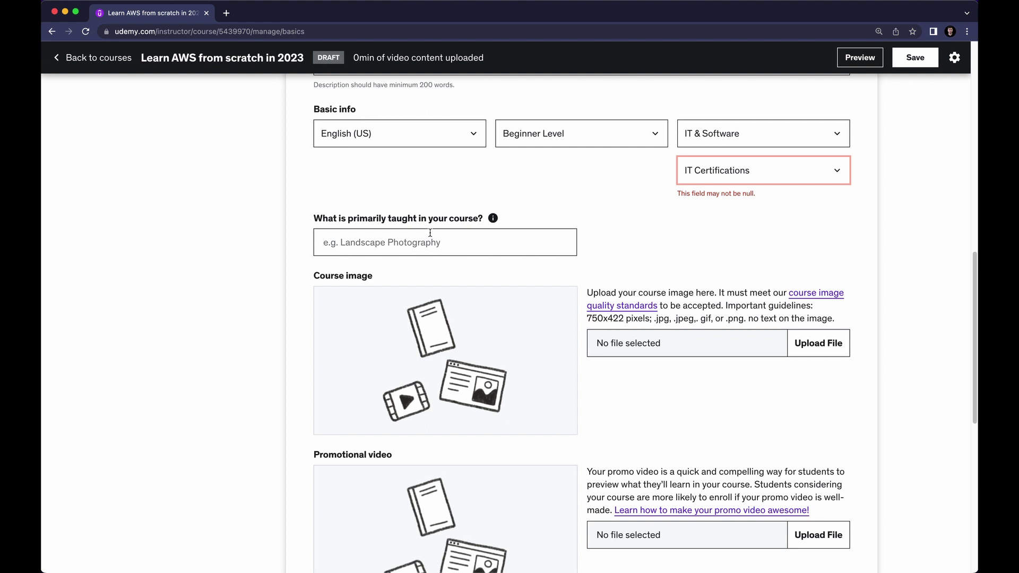
{"action": "type", "text": "AWS"}
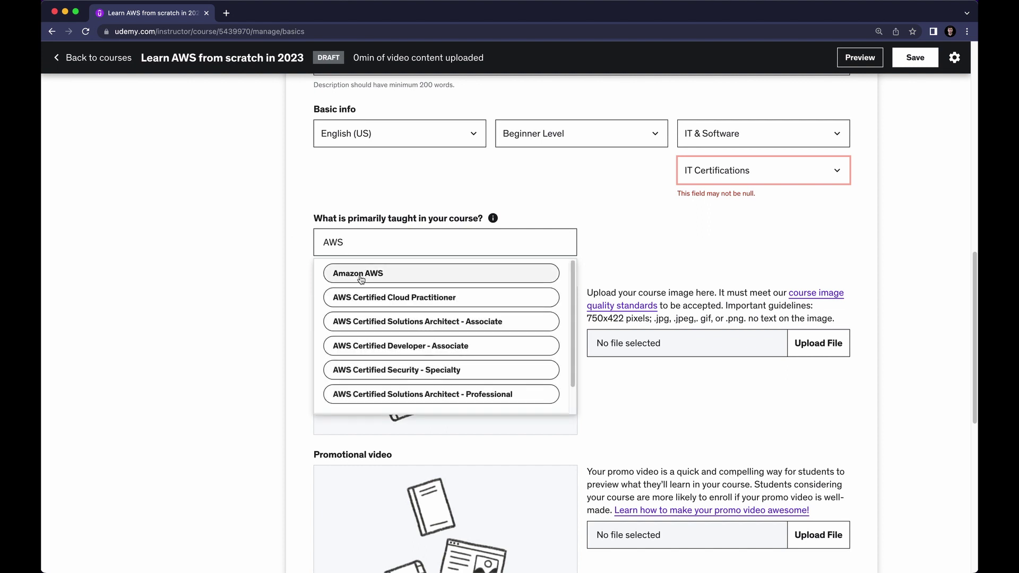
{"action": "scroll", "coordinate": [373, 271], "scroll_direction": "down", "scroll_amount": 1}
{"action": "scroll", "coordinate": [374, 276], "scroll_direction": "up", "scroll_amount": 1}
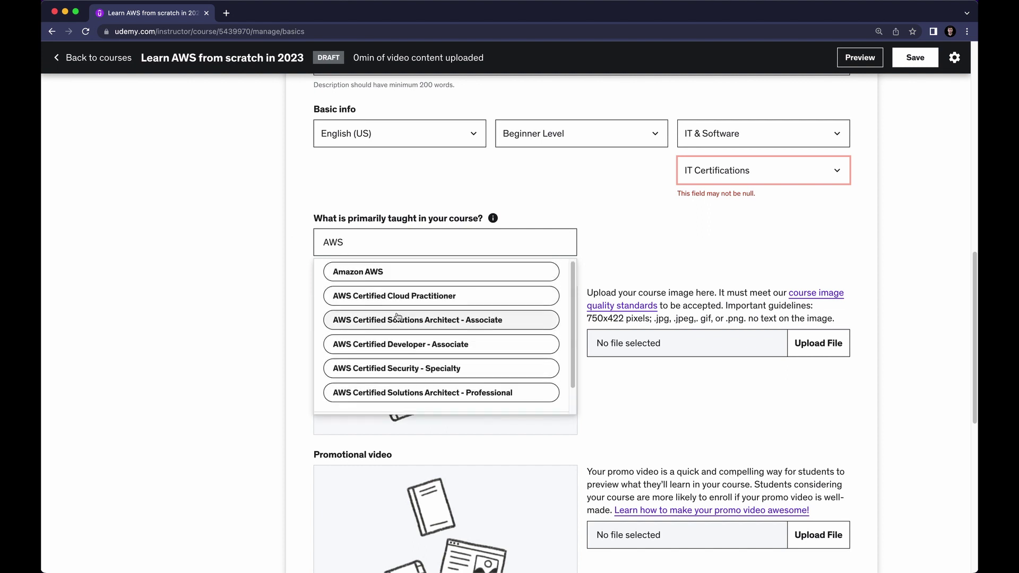
{"action": "left_click", "coordinate": [374, 276]}
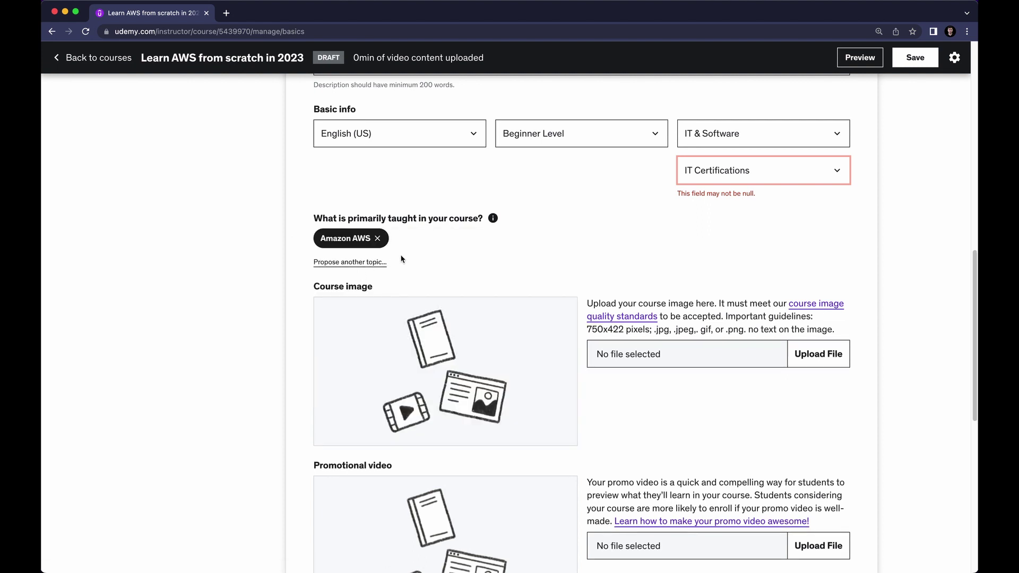
Search for "AWS" again among the taught topics and add AWS Certified Cloud Practitioner as a second topic
{"action": "left_click", "coordinate": [354, 262]}
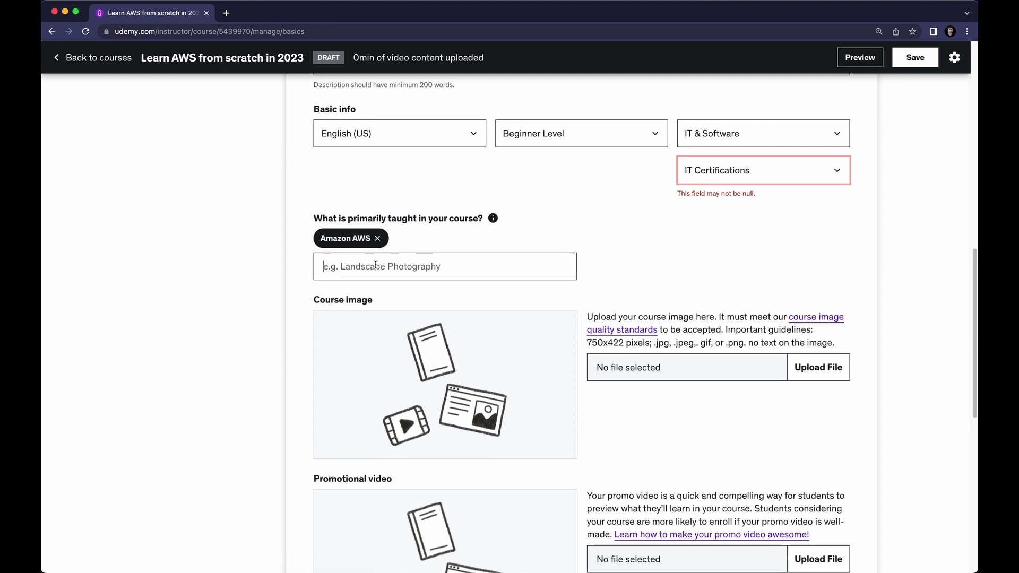
{"action": "type", "text": "AWS"}
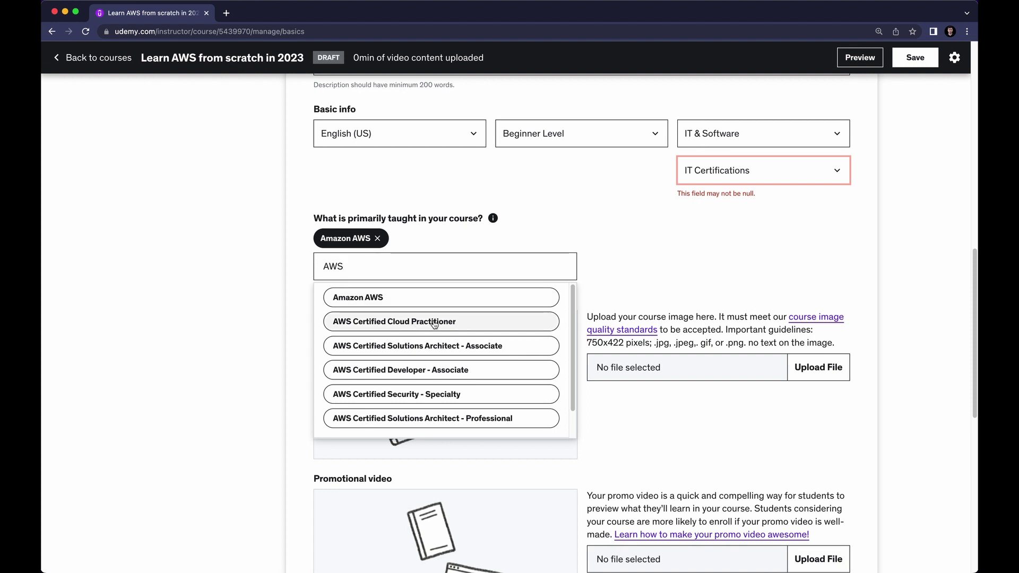
{"action": "scroll", "coordinate": [433, 324], "scroll_direction": "down", "scroll_amount": 1}
{"action": "scroll", "coordinate": [440, 339], "scroll_direction": "up", "scroll_amount": 1}
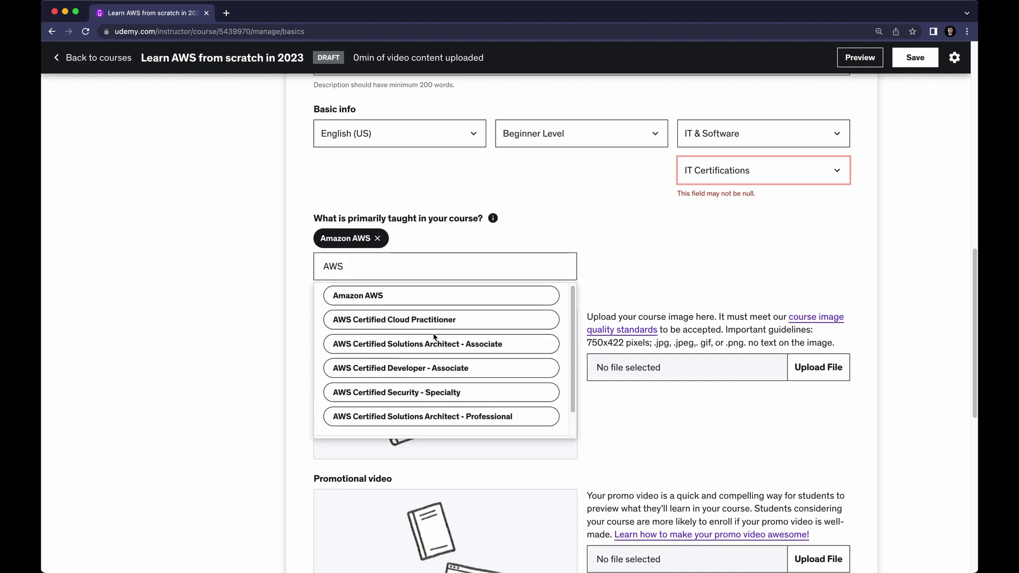
{"action": "left_click", "coordinate": [415, 321]}
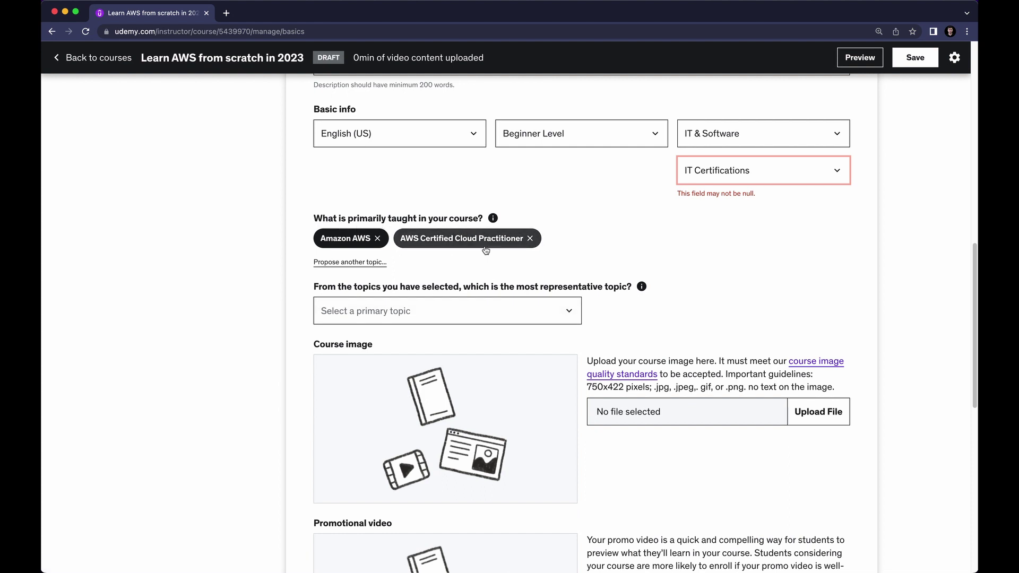
Set Amazon AWS as the most representative topic of the course
{"action": "scroll", "coordinate": [579, 288], "scroll_direction": "down", "scroll_amount": 1}
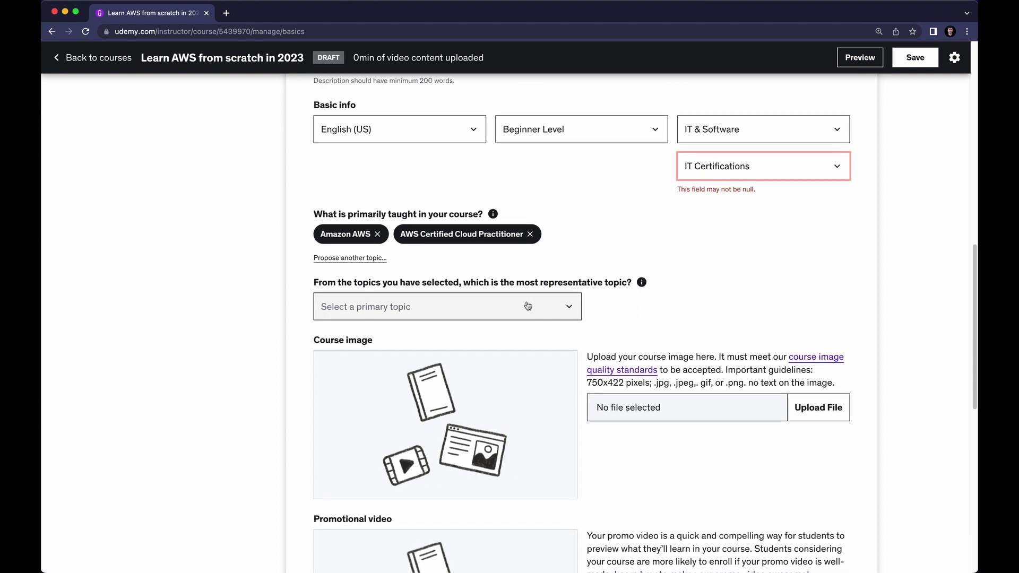
{"action": "left_click", "coordinate": [563, 308]}
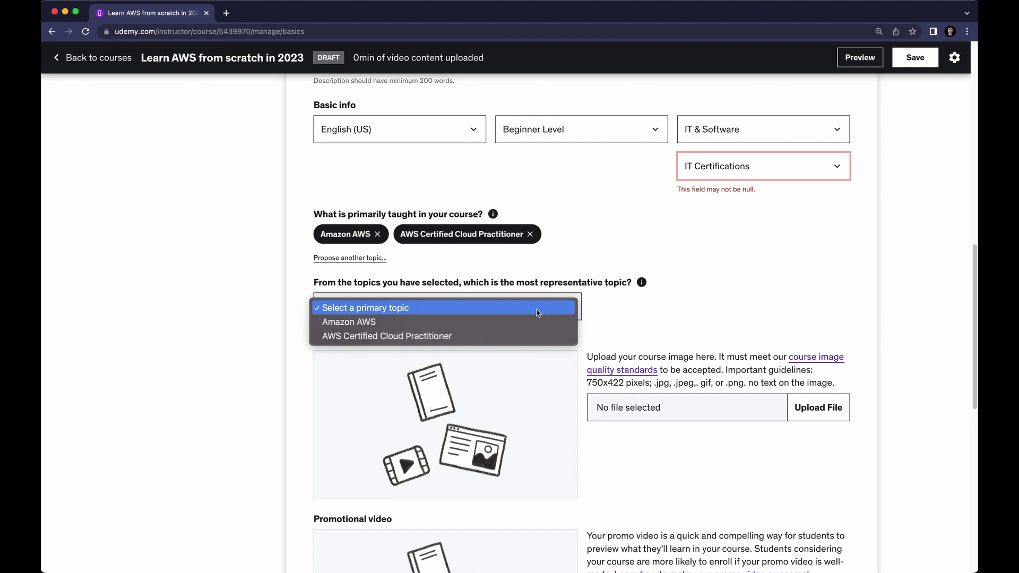
{"action": "left_click", "coordinate": [503, 322]}
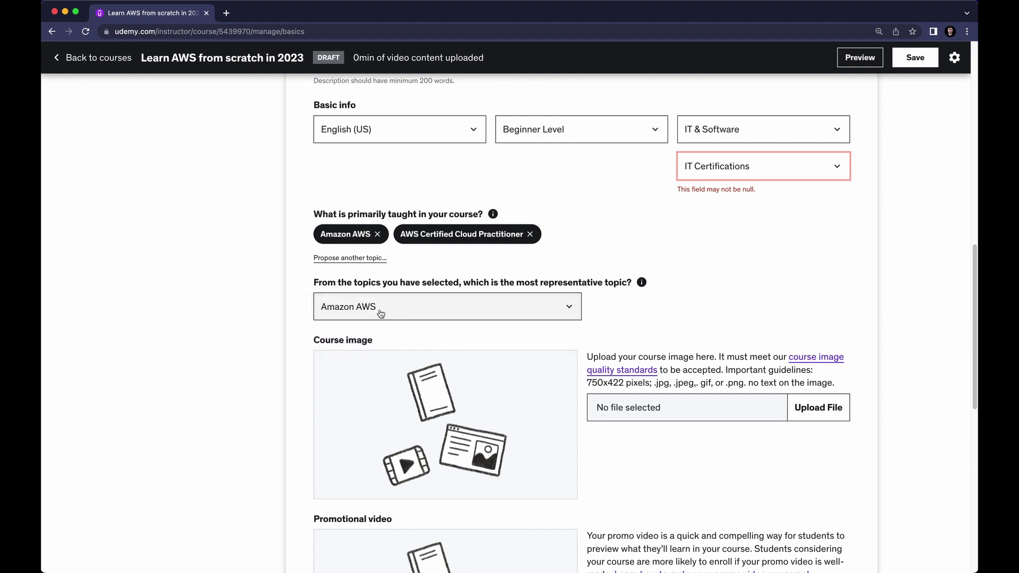
Check the course image guidelines and upload s3 (1).png from the Desktop as the course image
{"action": "scroll", "coordinate": [552, 302], "scroll_direction": "down", "scroll_amount": 2}
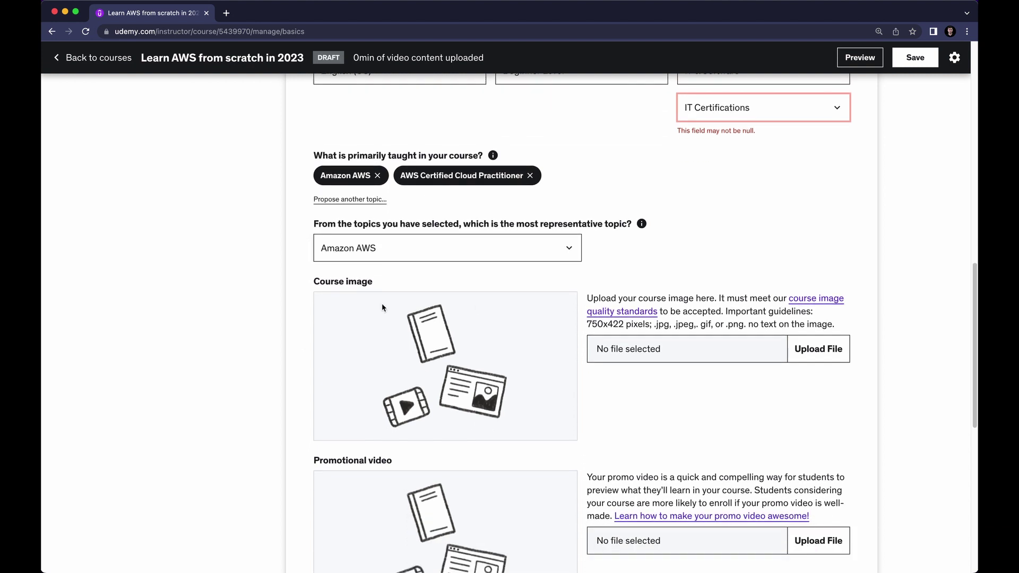
{"action": "left_click_drag", "start_coordinate": [313, 291], "coordinate": [391, 288]}
{"action": "scroll", "coordinate": [428, 290], "scroll_direction": "down", "scroll_amount": 1}
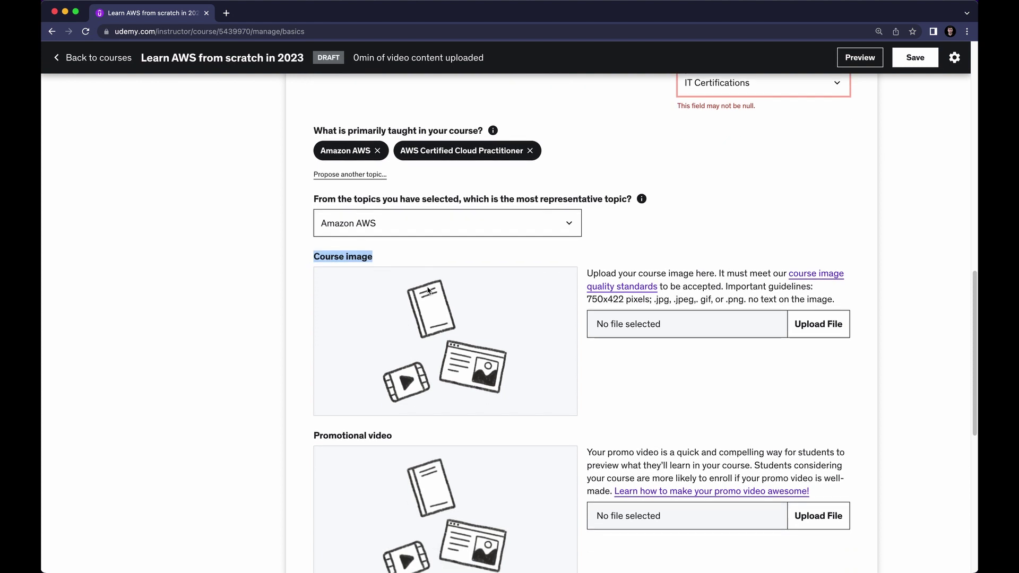
{"action": "left_click_drag", "start_coordinate": [586, 273], "coordinate": [838, 304]}
{"action": "left_click", "coordinate": [839, 295]}
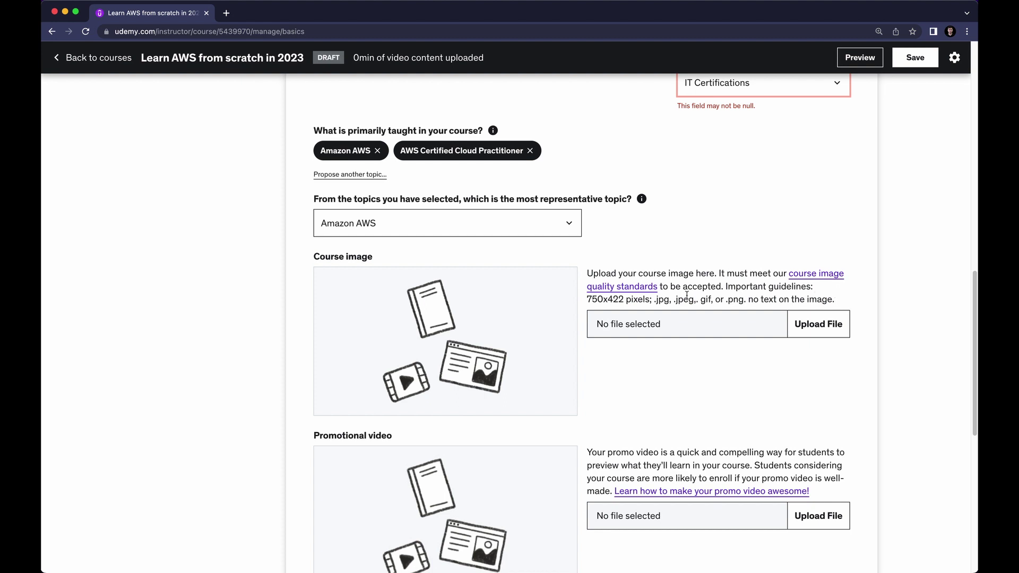
{"action": "left_click", "coordinate": [830, 318]}
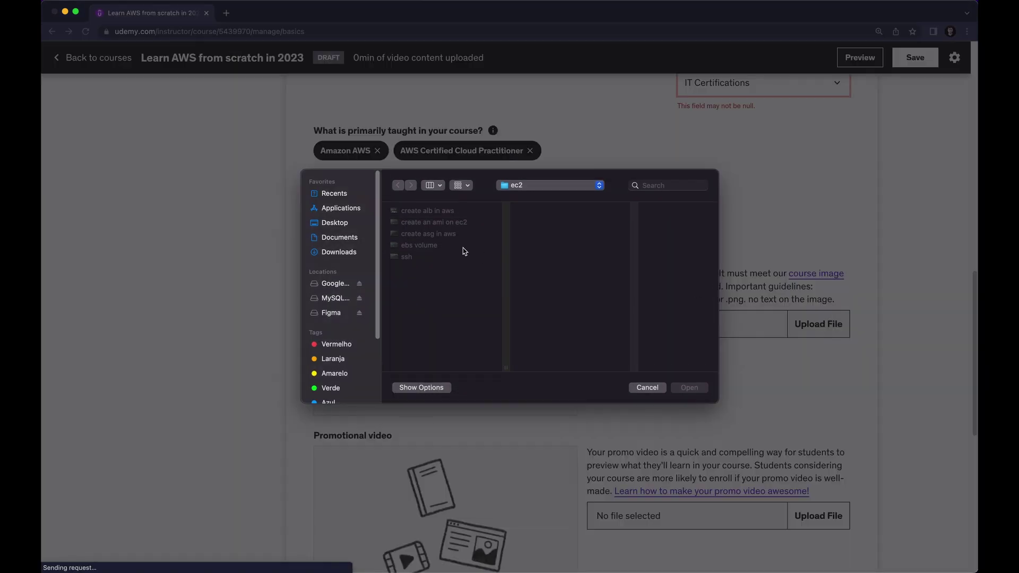
{"action": "left_click", "coordinate": [339, 224]}
{"action": "left_click", "coordinate": [424, 223]}
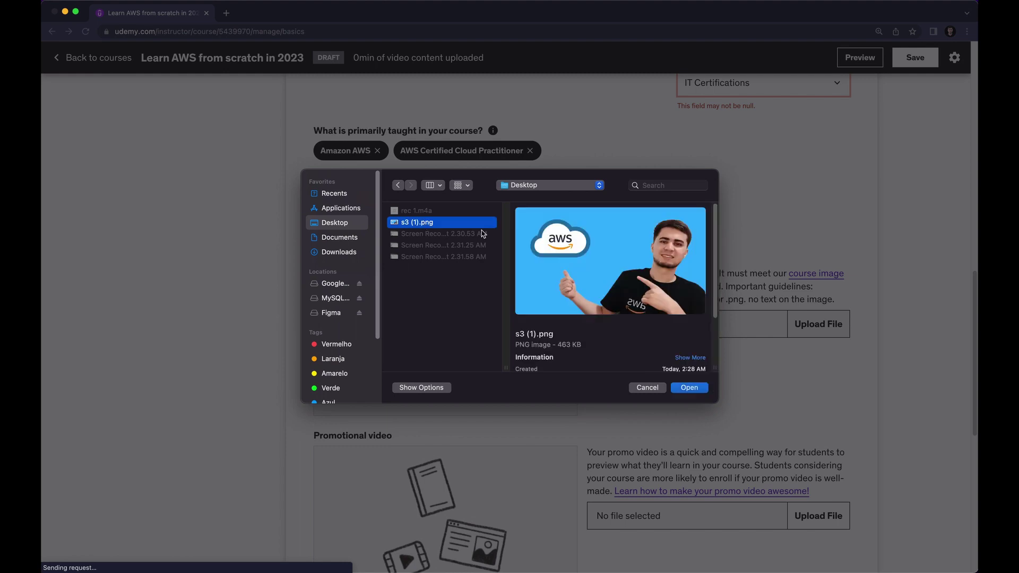
{"action": "left_click", "coordinate": [689, 388]}
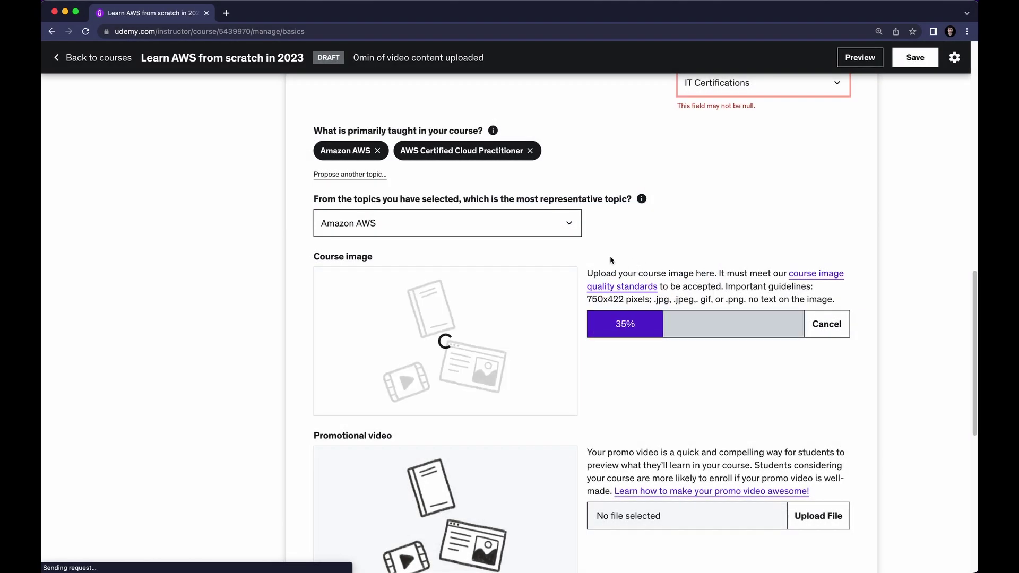
Review the promotional video section and its guidance on what the video offers students
{"action": "scroll", "coordinate": [564, 312], "scroll_direction": "down", "scroll_amount": 2}
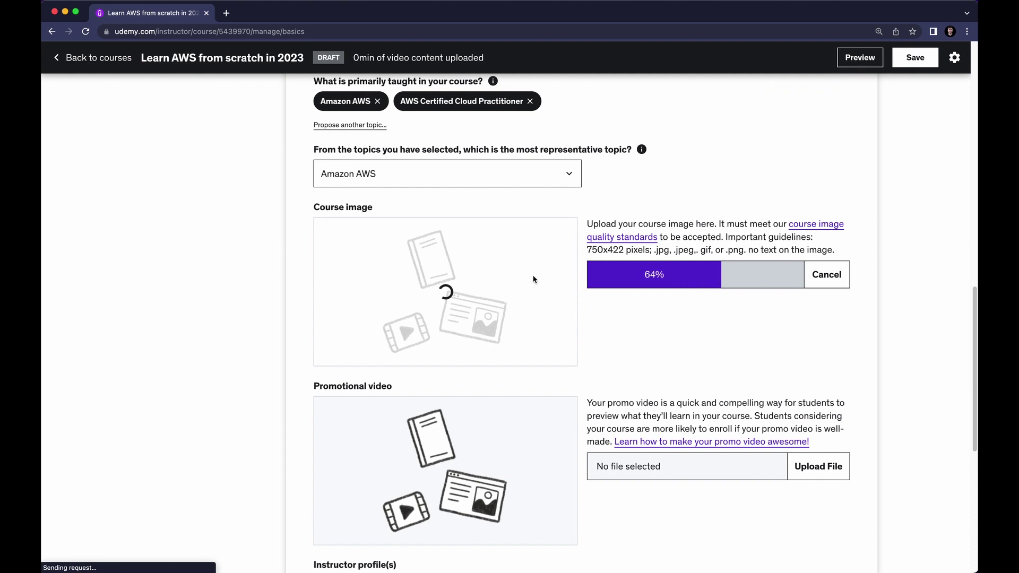
{"action": "scroll", "coordinate": [557, 308], "scroll_direction": "down", "scroll_amount": 2}
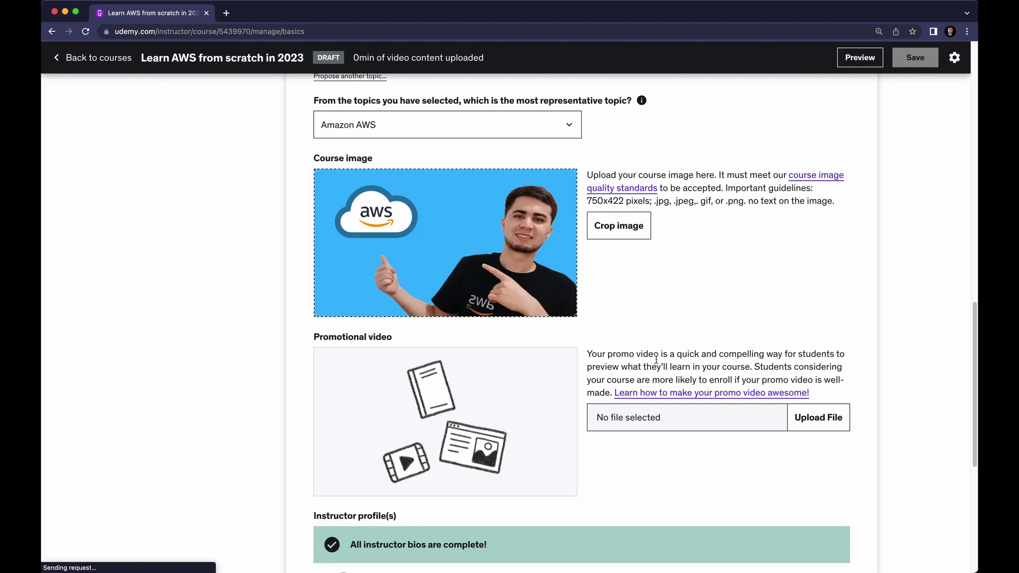
{"action": "left_click_drag", "start_coordinate": [592, 355], "coordinate": [748, 367]}
{"action": "left_click", "coordinate": [760, 325]}
{"action": "scroll", "coordinate": [537, 356], "scroll_direction": "down", "scroll_amount": 1}
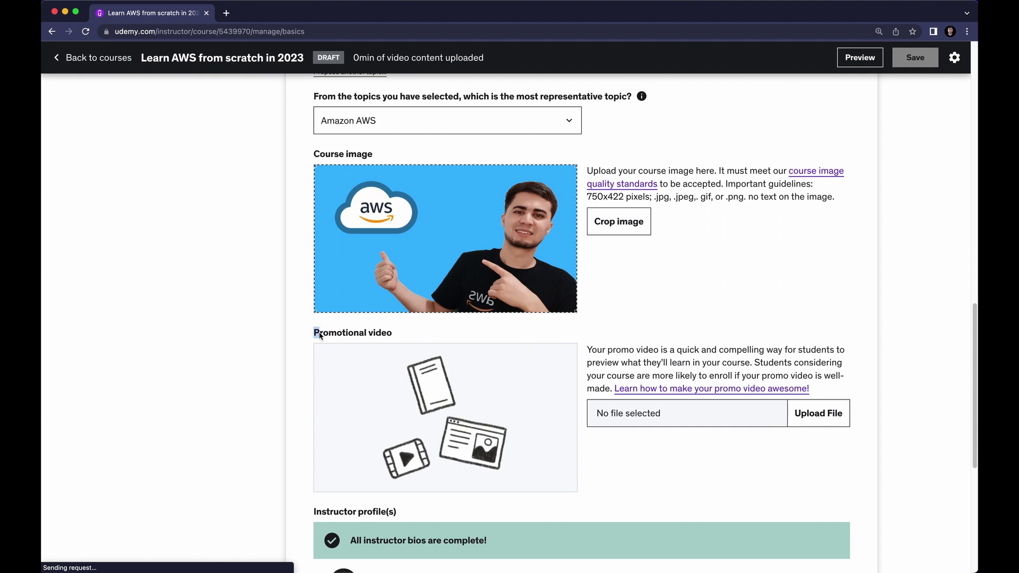
{"action": "left_click_drag", "start_coordinate": [314, 332], "coordinate": [398, 333]}
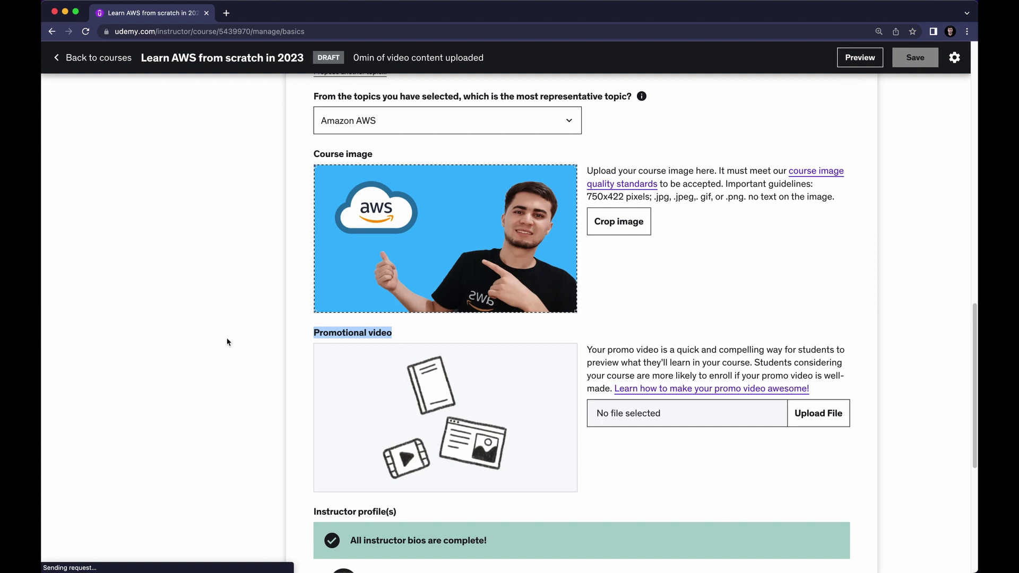
{"action": "left_click", "coordinate": [304, 336]}
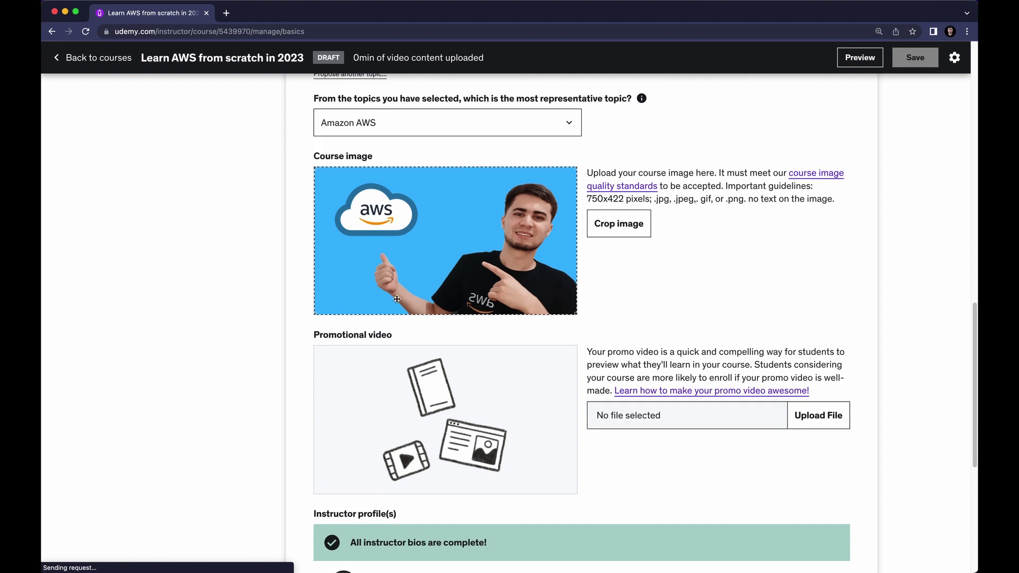
Change the course subcategory under IT & Software to Hardware
{"action": "scroll", "coordinate": [378, 300], "scroll_direction": "up", "scroll_amount": 3}
{"action": "scroll", "coordinate": [446, 296], "scroll_direction": "up", "scroll_amount": 5}
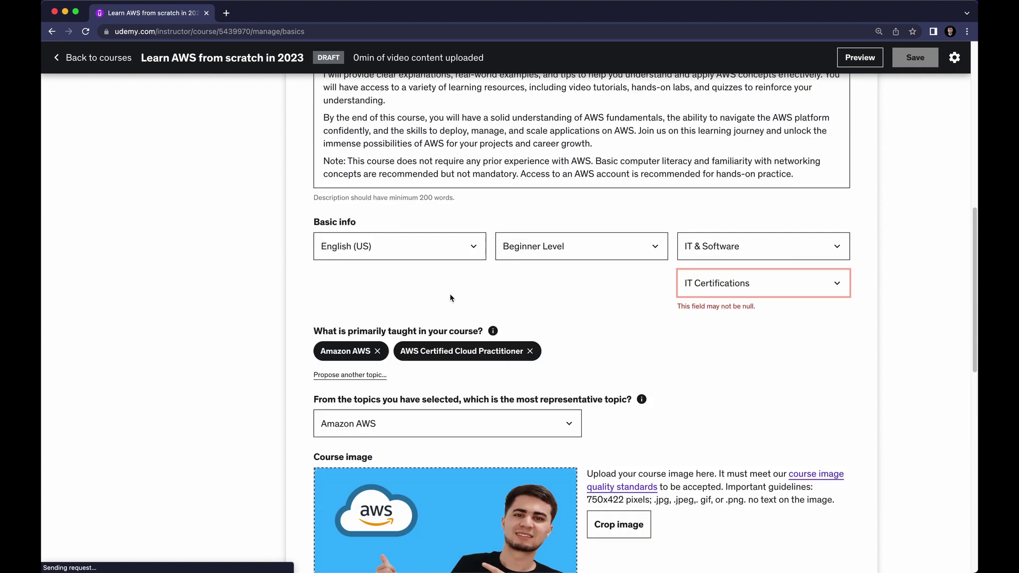
{"action": "left_click", "coordinate": [764, 319]}
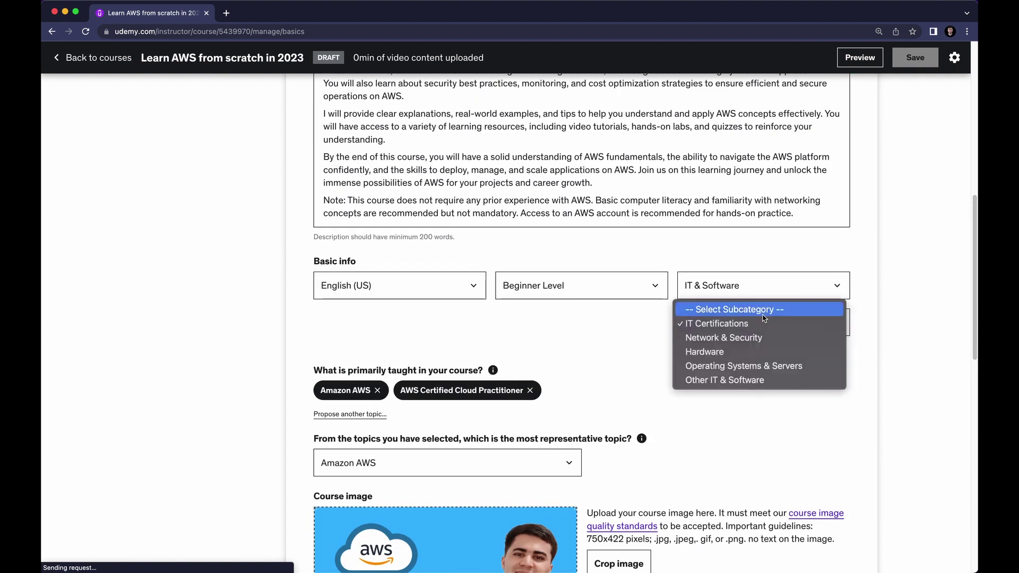
{"action": "left_click", "coordinate": [713, 325]}
{"action": "left_click", "coordinate": [764, 323]}
{"action": "left_click", "coordinate": [705, 350]}
Crop the uploaded course image with its current framing and save the course landing page
{"action": "scroll", "coordinate": [806, 227], "scroll_direction": "up", "scroll_amount": 10}
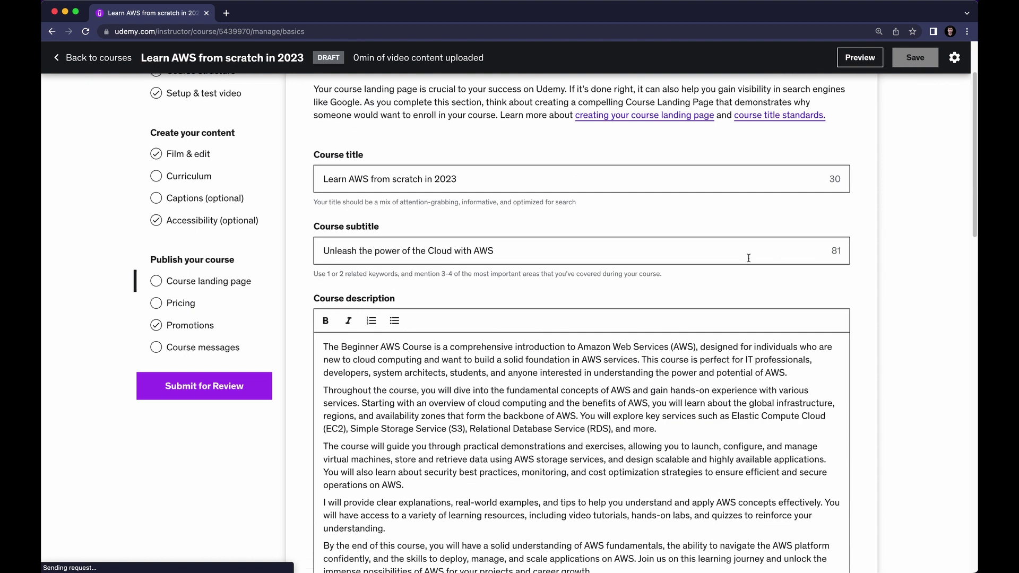
{"action": "scroll", "coordinate": [711, 265], "scroll_direction": "down", "scroll_amount": 20}
{"action": "scroll", "coordinate": [704, 267], "scroll_direction": "up", "scroll_amount": 4}
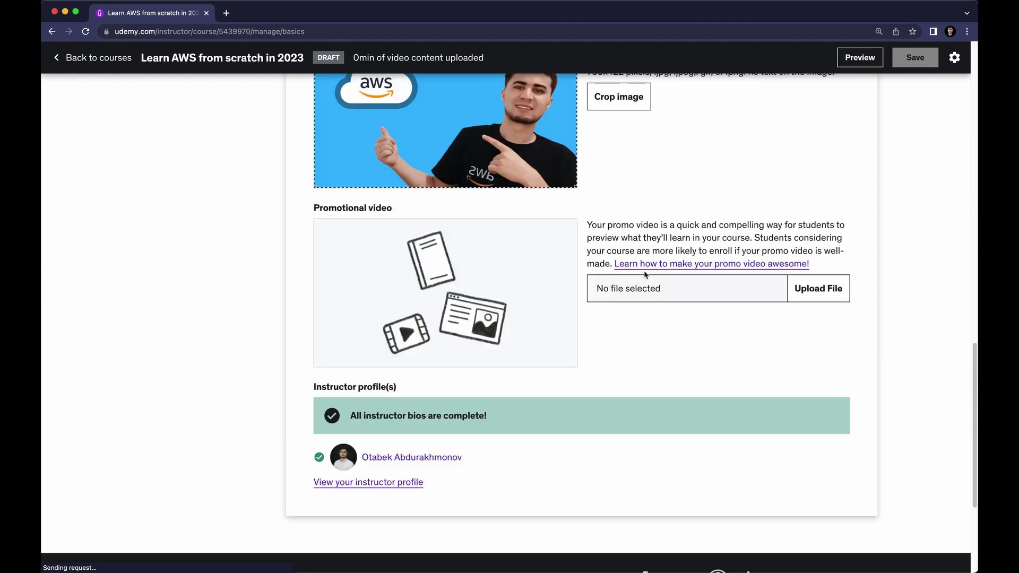
{"action": "left_click", "coordinate": [914, 58]}
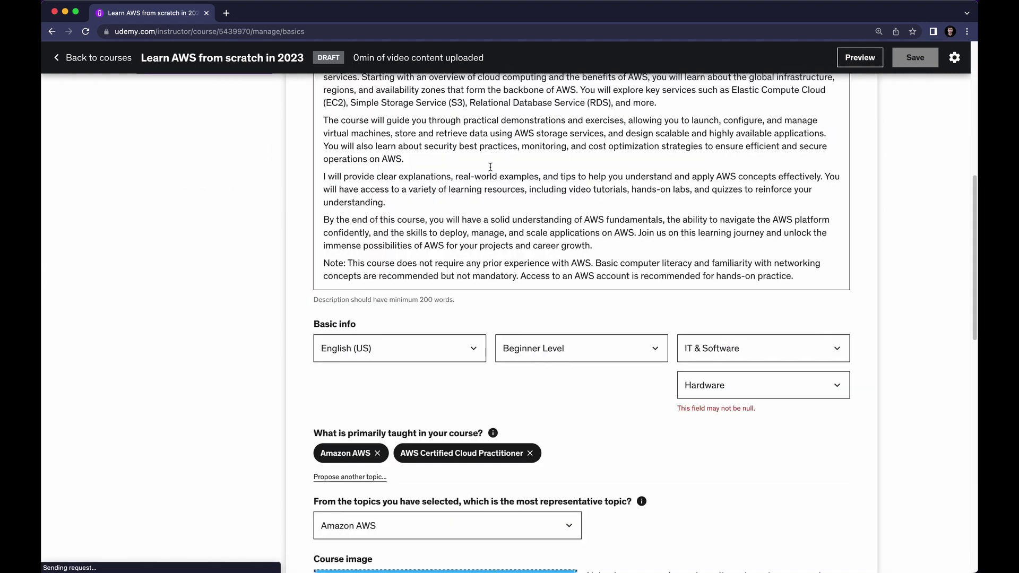
{"action": "scroll", "coordinate": [504, 180], "scroll_direction": "down", "scroll_amount": 6}
{"action": "scroll", "coordinate": [526, 239], "scroll_direction": "down", "scroll_amount": 1}
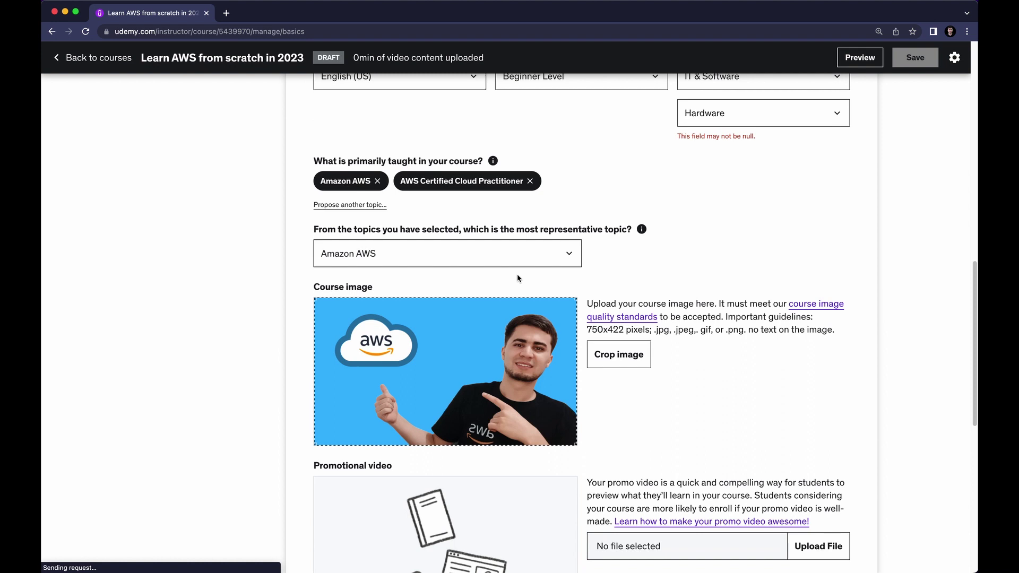
{"action": "left_click", "coordinate": [615, 361]}
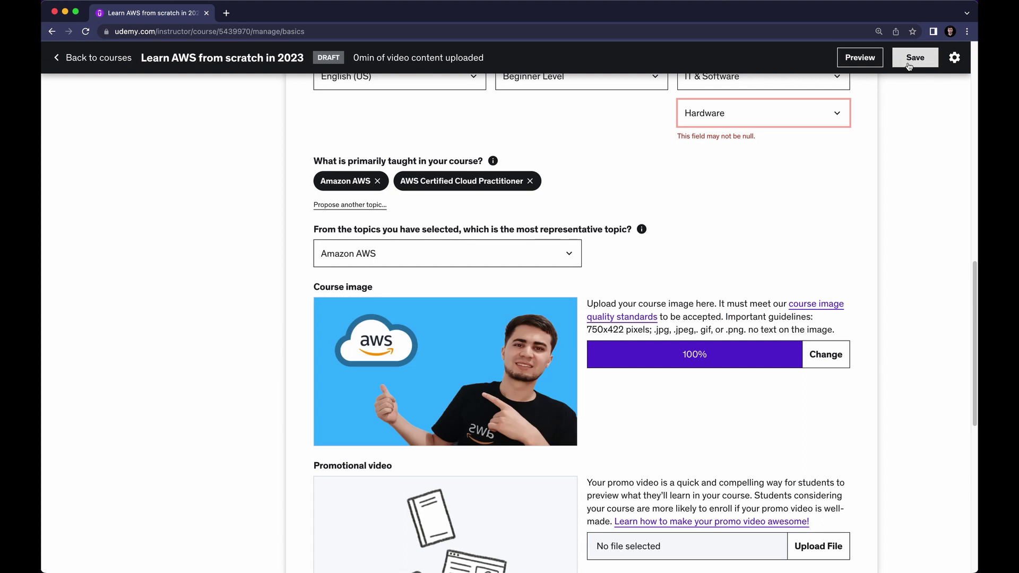
{"action": "left_click", "coordinate": [908, 64]}
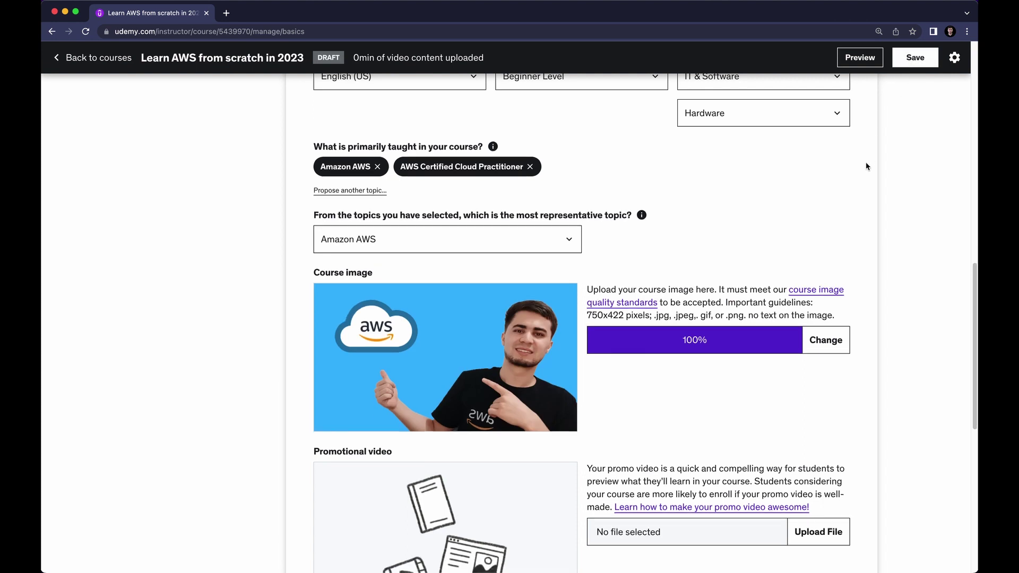
{"action": "left_click", "coordinate": [910, 61]}
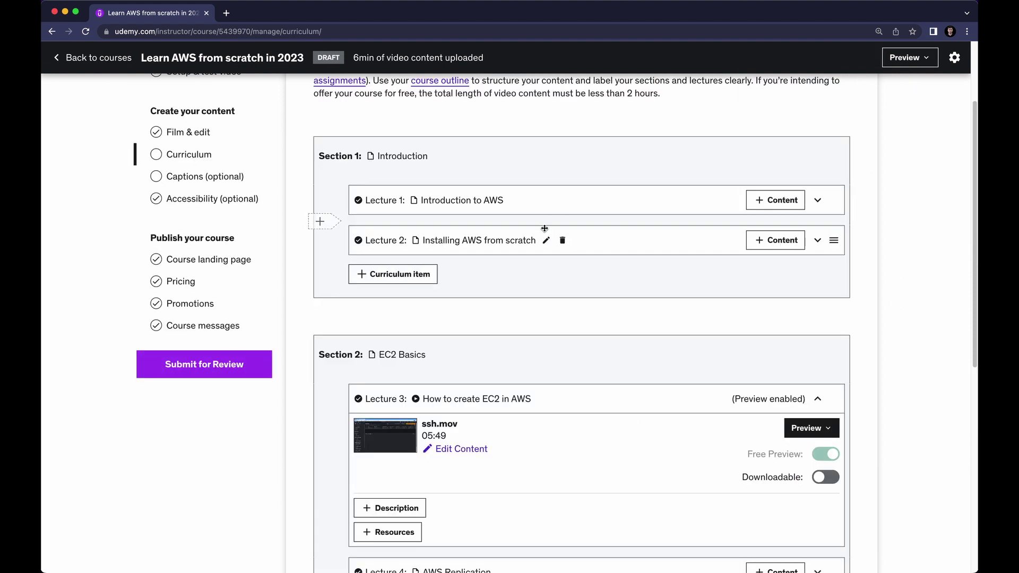
Preview the course as a student, then briefly play and pause the lecture "How to create EC2 in AWS"
{"action": "left_click", "coordinate": [907, 60]}
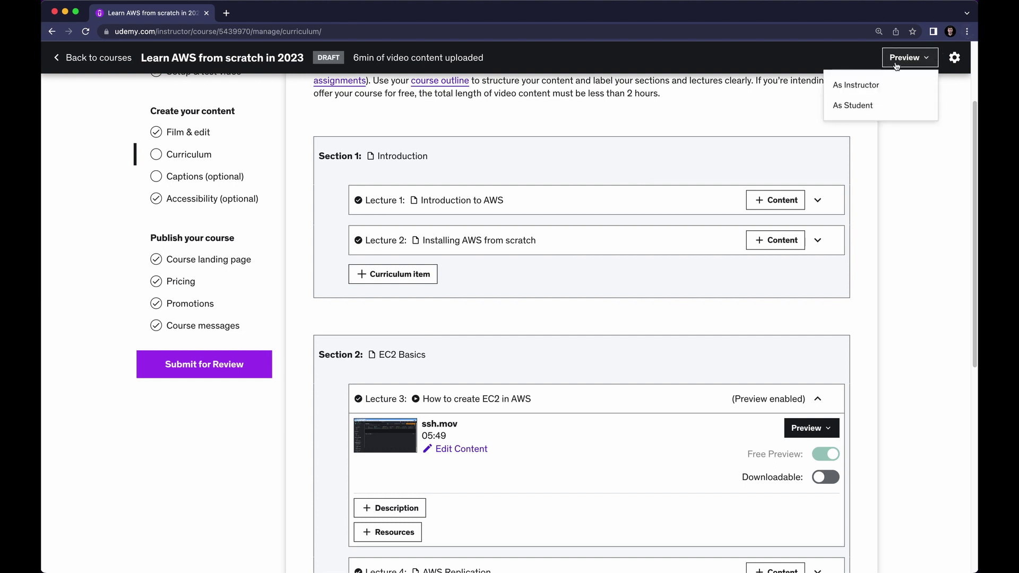
{"action": "left_click", "coordinate": [866, 109]}
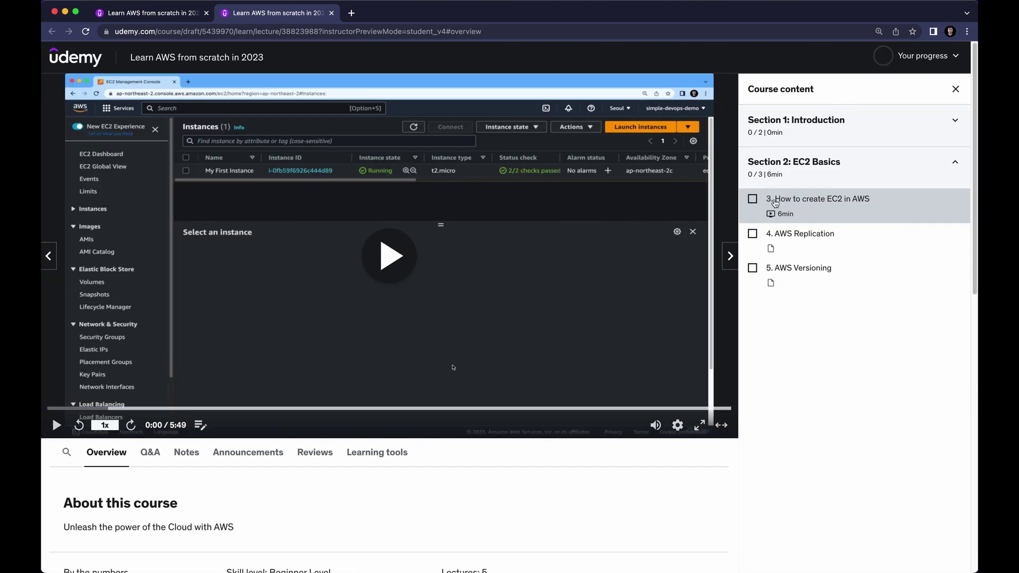
{"action": "left_click", "coordinate": [392, 235]}
{"action": "left_click", "coordinate": [387, 248]}
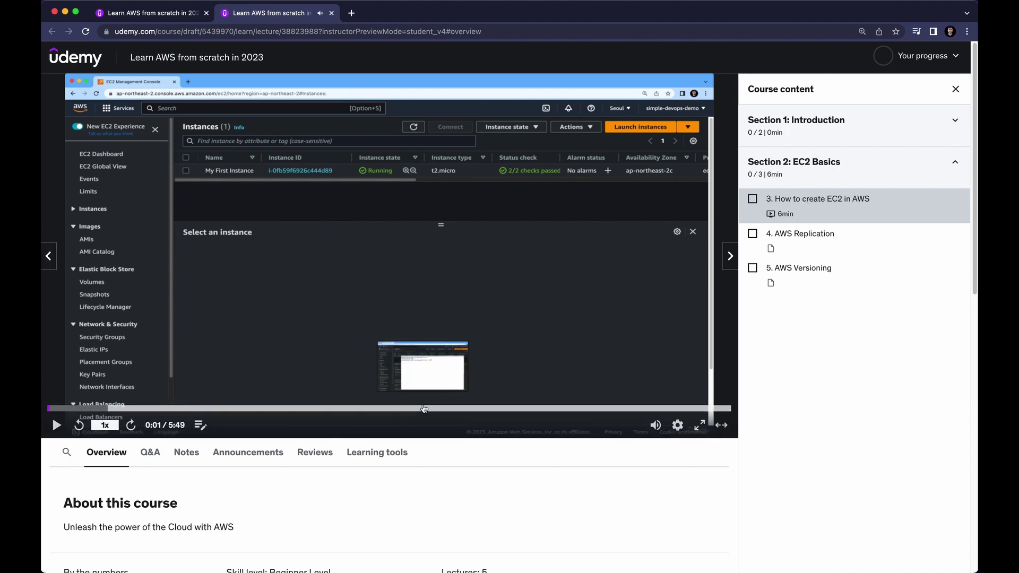
View the AWS Replication lecture, return to the EC2 lecture, collapse and re-expand the EC2 Basics section, and close the student preview
{"action": "left_click", "coordinate": [812, 241]}
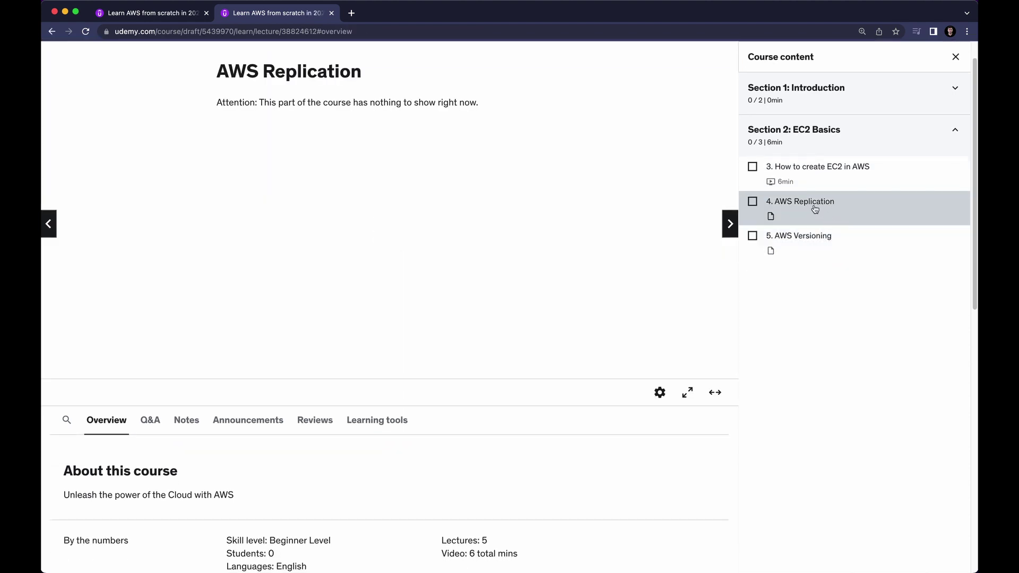
{"action": "left_click", "coordinate": [45, 33]}
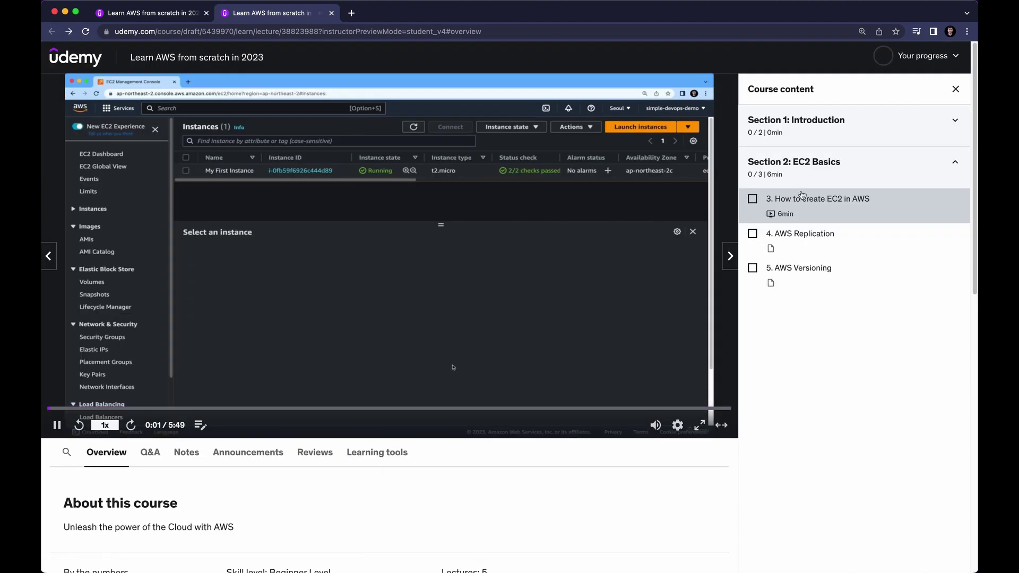
{"action": "left_click", "coordinate": [849, 173]}
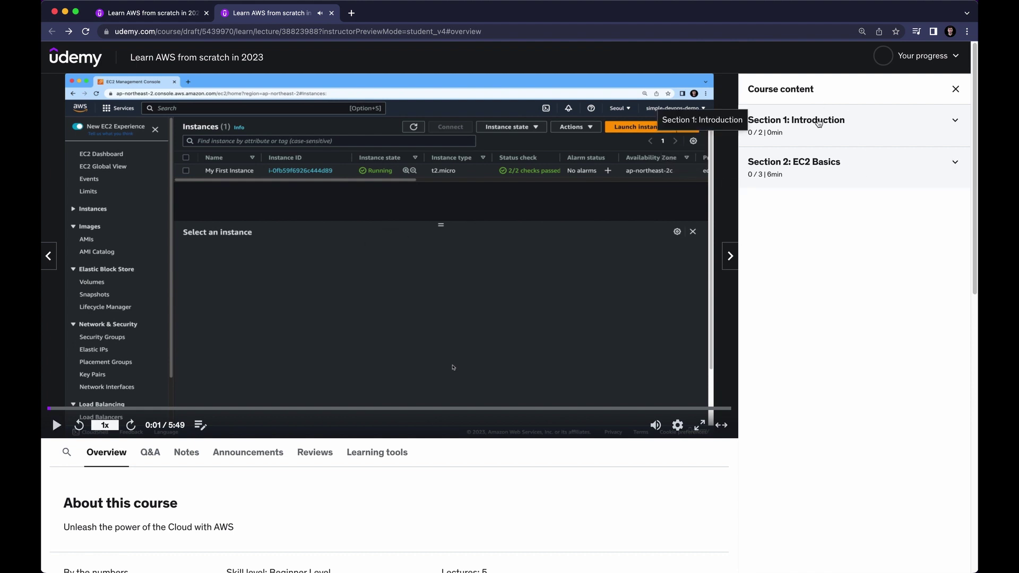
{"action": "left_click", "coordinate": [809, 161]}
{"action": "left_click", "coordinate": [331, 13]}
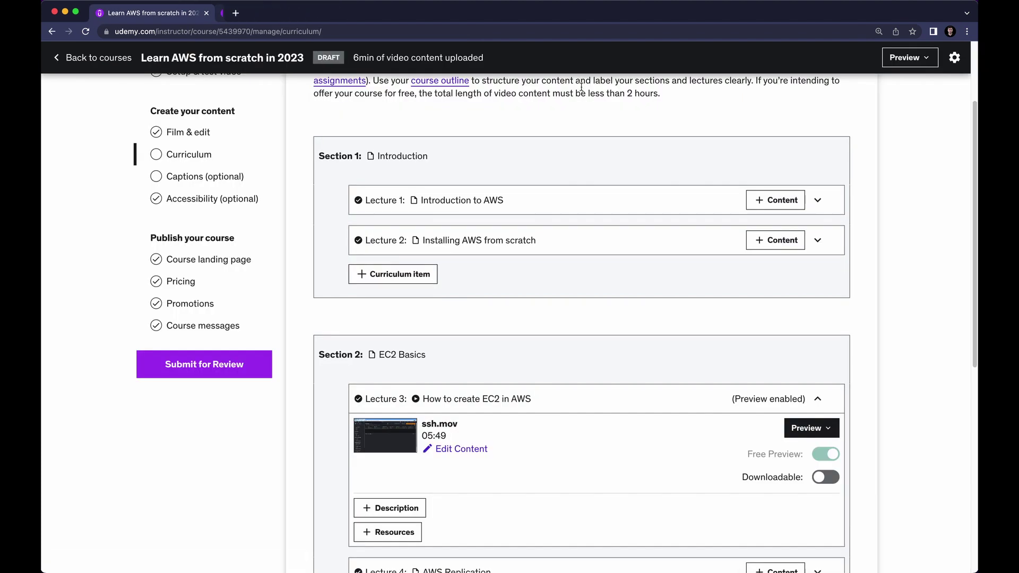
Preview the course as an instructor
{"action": "left_click", "coordinate": [905, 58]}
{"action": "left_click", "coordinate": [855, 85]}
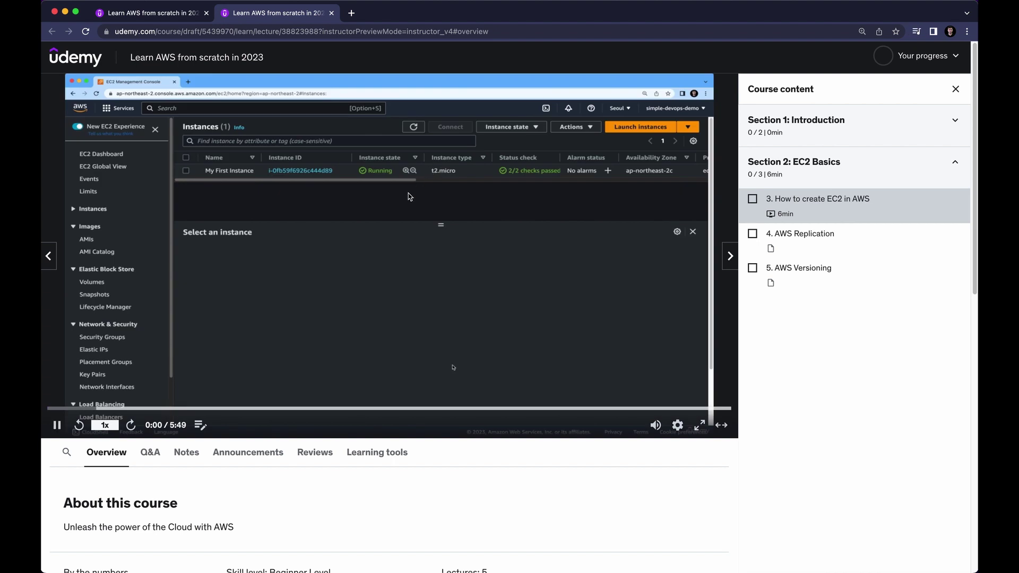
Close the instructor preview and review the course landing page settings, from title and description down to basic info, topics and course image
{"action": "key", "text": "super+w"}
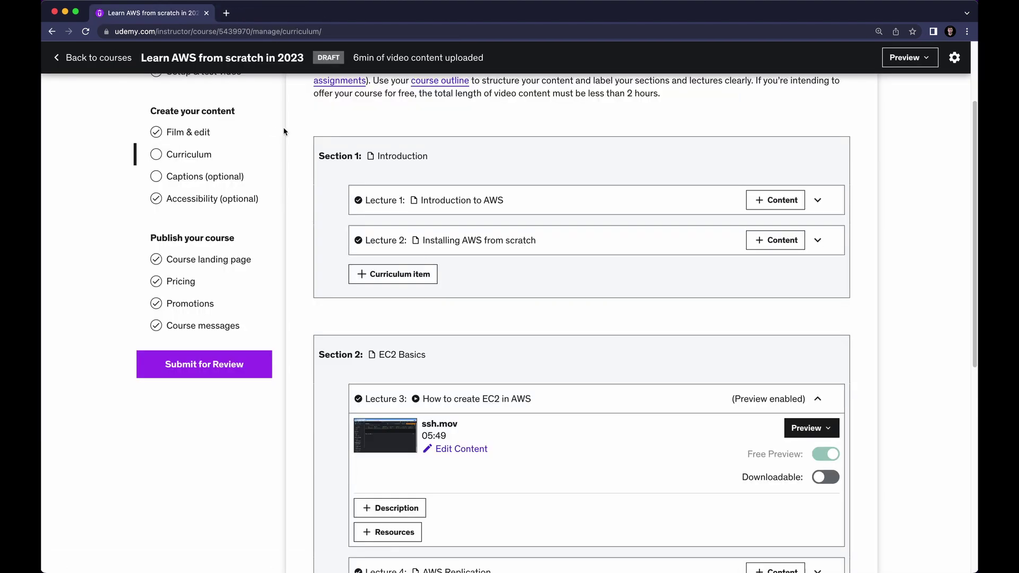
{"action": "scroll", "coordinate": [454, 156], "scroll_direction": "down", "scroll_amount": 1}
{"action": "scroll", "coordinate": [433, 178], "scroll_direction": "up", "scroll_amount": 3}
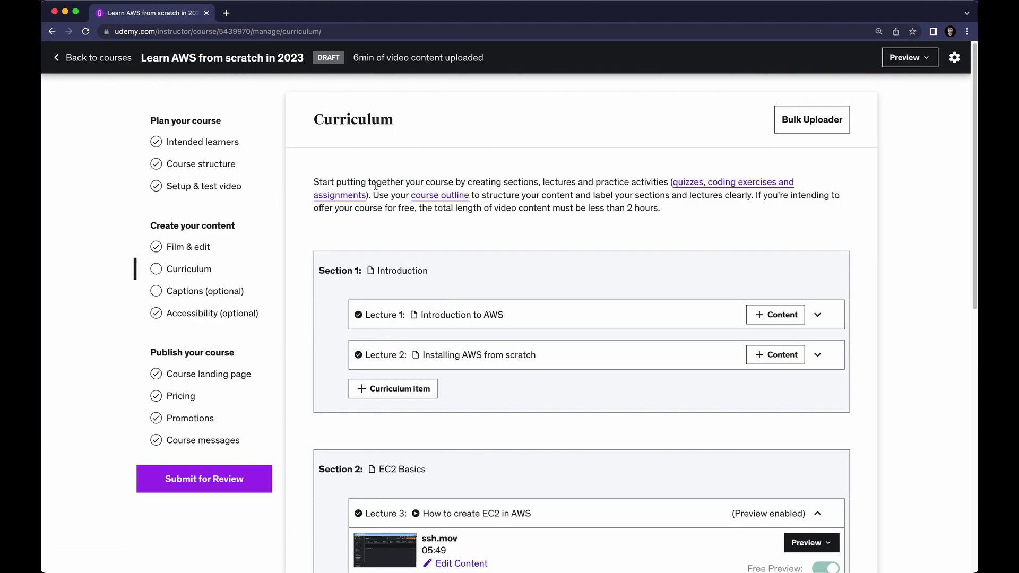
{"action": "left_click", "coordinate": [228, 374]}
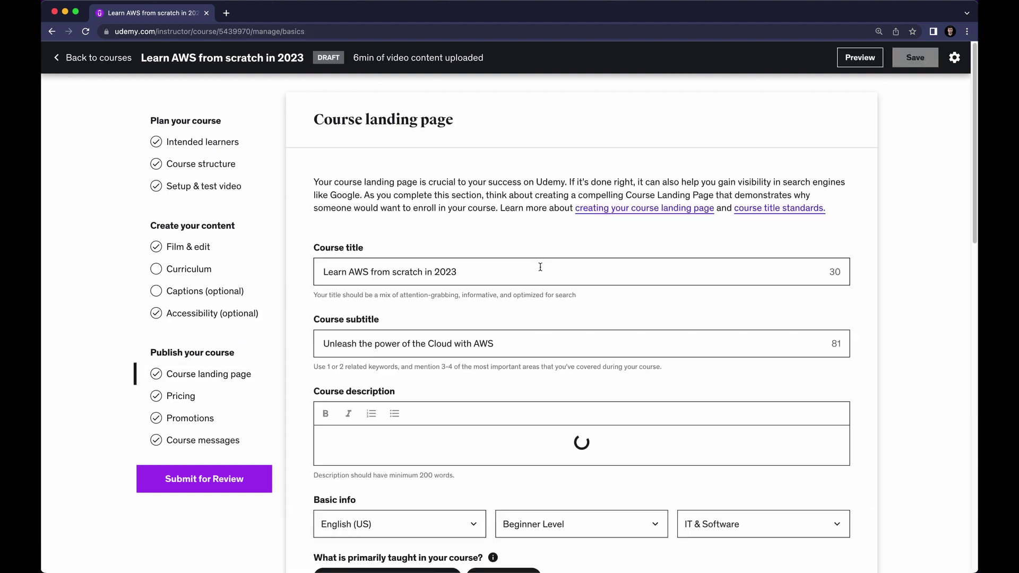
{"action": "scroll", "coordinate": [552, 263], "scroll_direction": "down", "scroll_amount": 15}
{"action": "scroll", "coordinate": [555, 269], "scroll_direction": "up", "scroll_amount": 8}
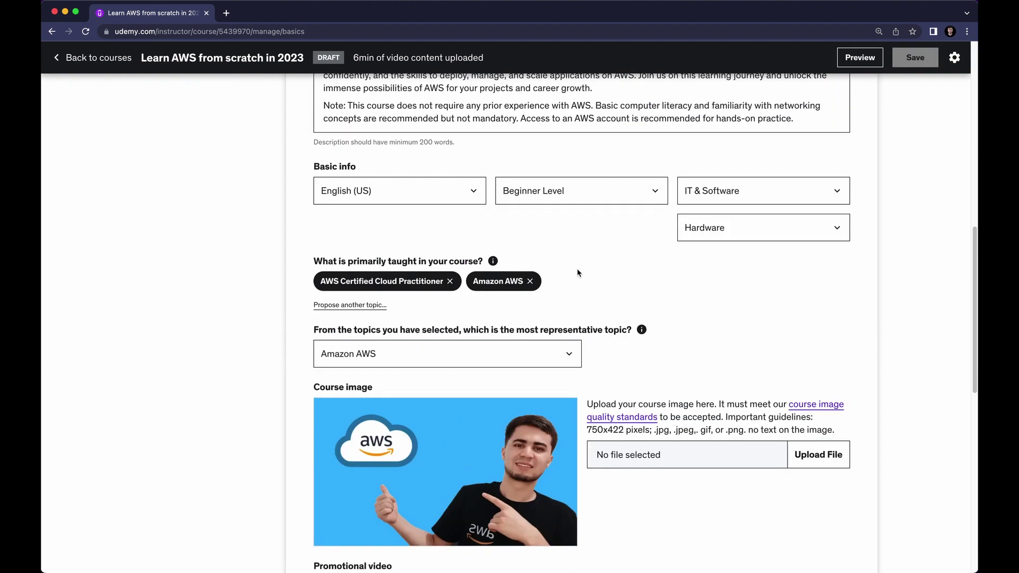
{"action": "scroll", "coordinate": [580, 269], "scroll_direction": "down", "scroll_amount": 1}
{"action": "scroll", "coordinate": [531, 260], "scroll_direction": "up", "scroll_amount": 9}
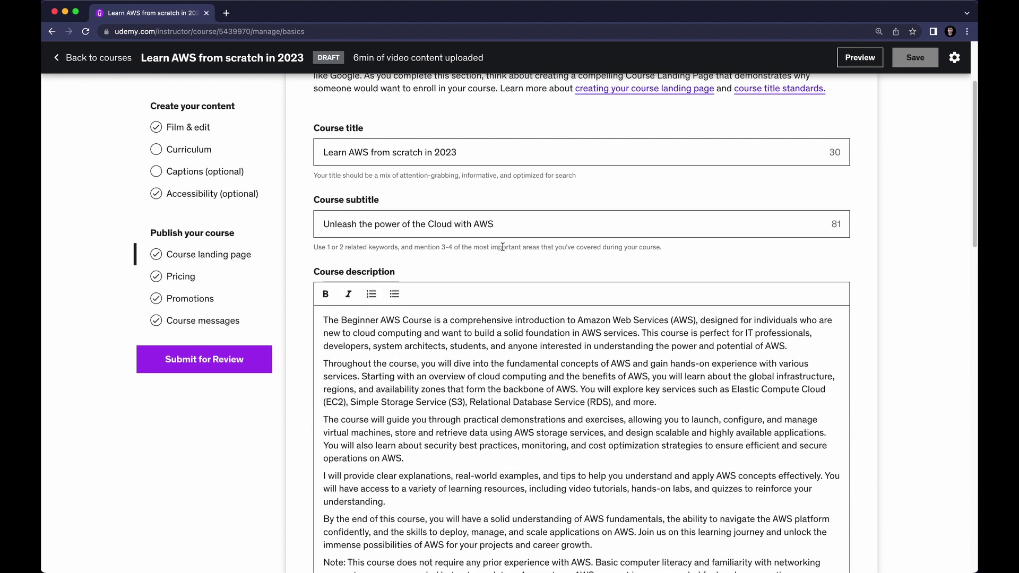
{"action": "scroll", "coordinate": [502, 247], "scroll_direction": "down", "scroll_amount": 15}
{"action": "scroll", "coordinate": [506, 247], "scroll_direction": "up", "scroll_amount": 20}
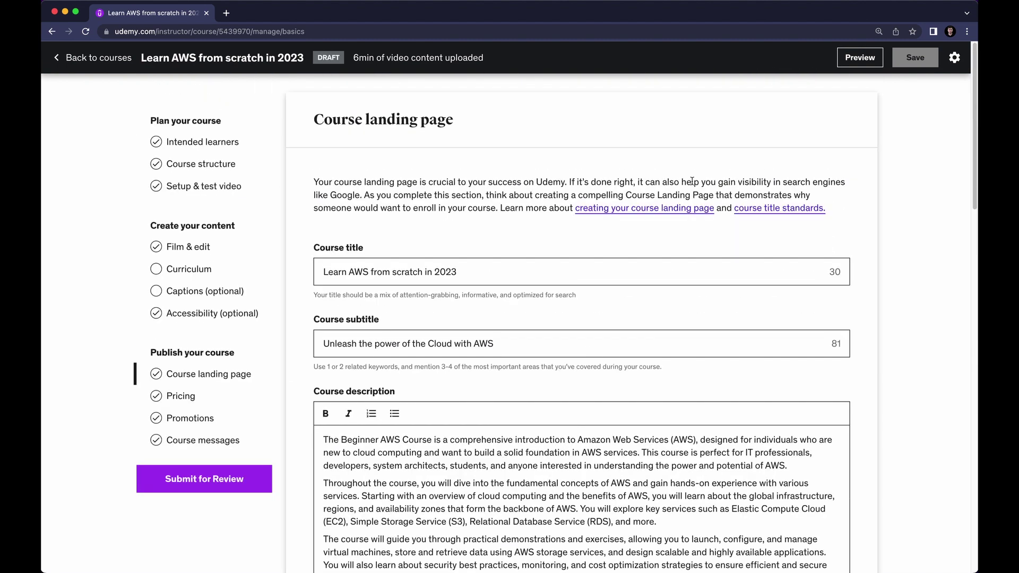
Preview the course landing page and examine its title, subtitle, rating, student count, creator and publication date
{"action": "left_click", "coordinate": [855, 62]}
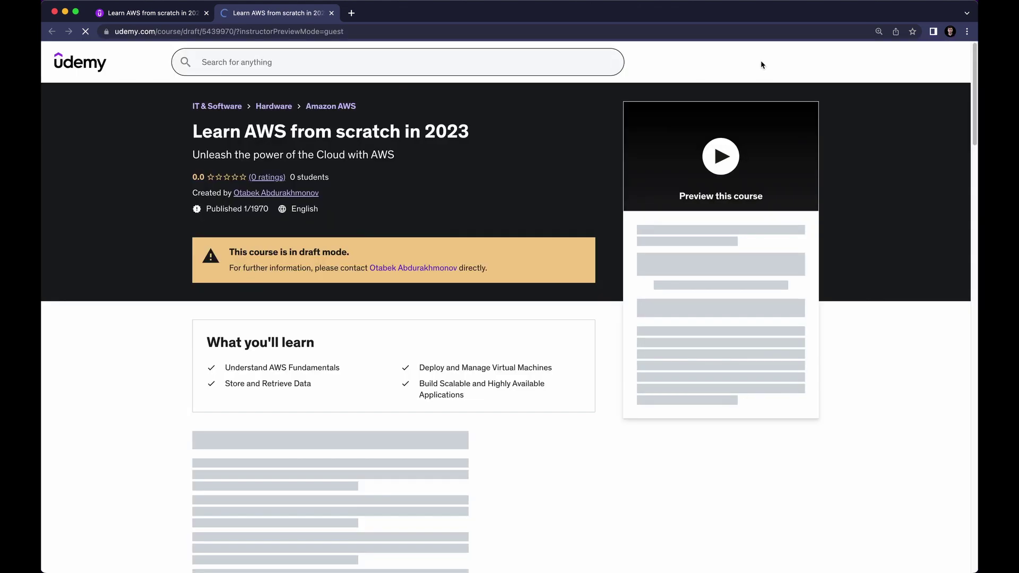
{"action": "left_click_drag", "start_coordinate": [154, 132], "coordinate": [468, 132]}
{"action": "left_click_drag", "start_coordinate": [189, 132], "coordinate": [507, 135]}
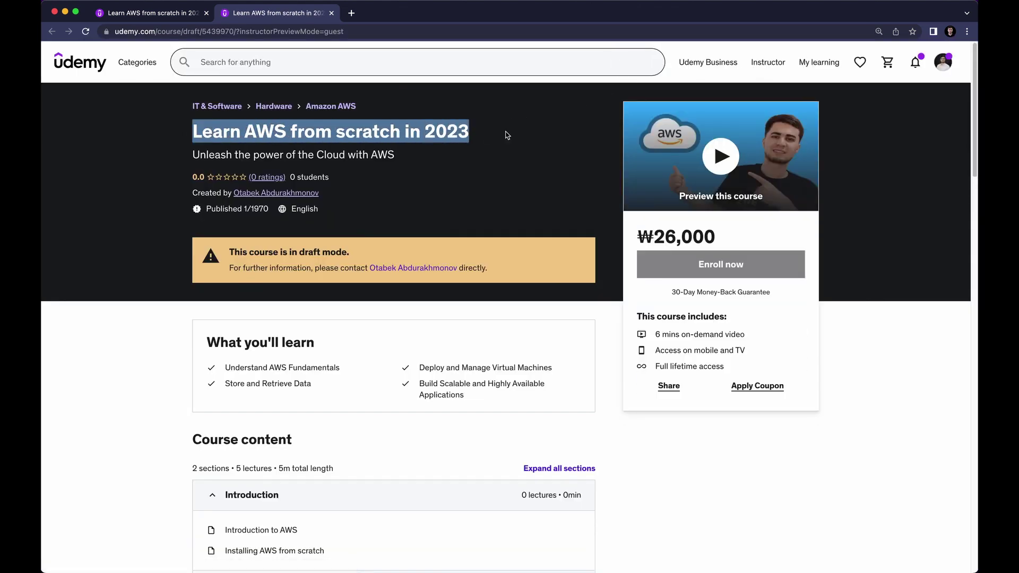
{"action": "left_click_drag", "start_coordinate": [191, 153], "coordinate": [427, 156]}
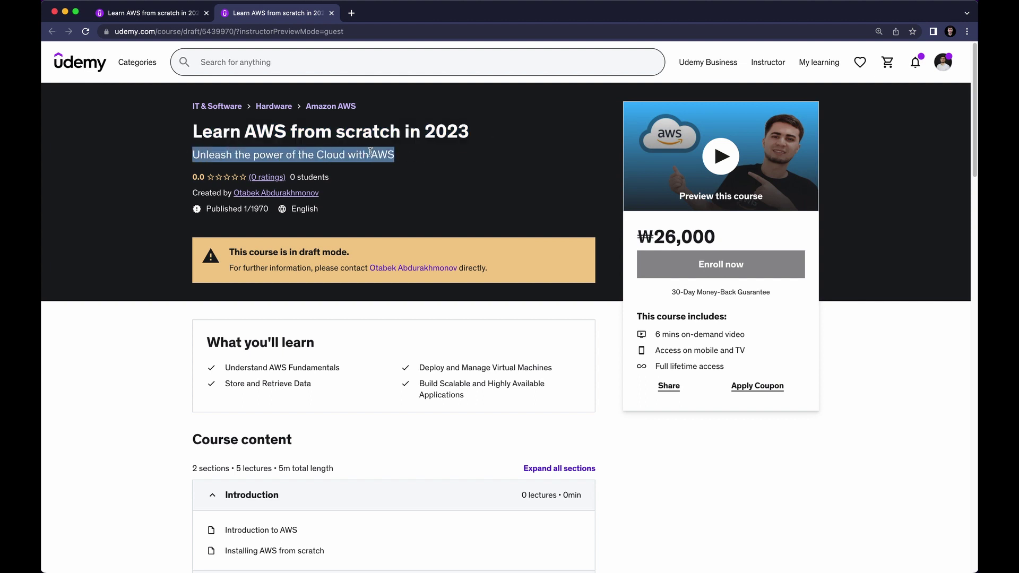
{"action": "left_click_drag", "start_coordinate": [194, 179], "coordinate": [227, 177]}
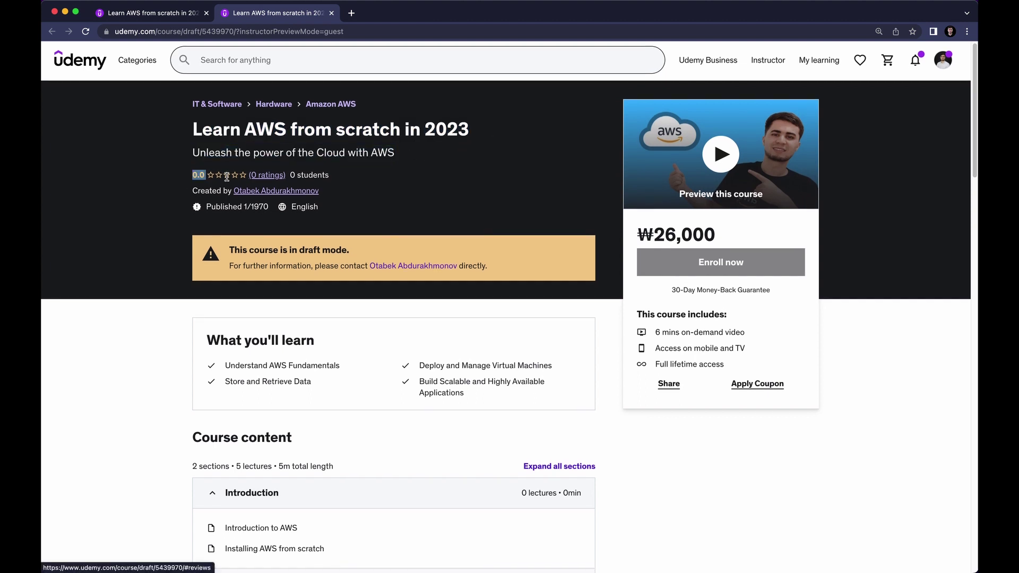
{"action": "left_click_drag", "start_coordinate": [310, 177], "coordinate": [355, 177]}
{"action": "left_click_drag", "start_coordinate": [186, 194], "coordinate": [331, 195]}
{"action": "scroll", "coordinate": [344, 191], "scroll_direction": "down", "scroll_amount": 2}
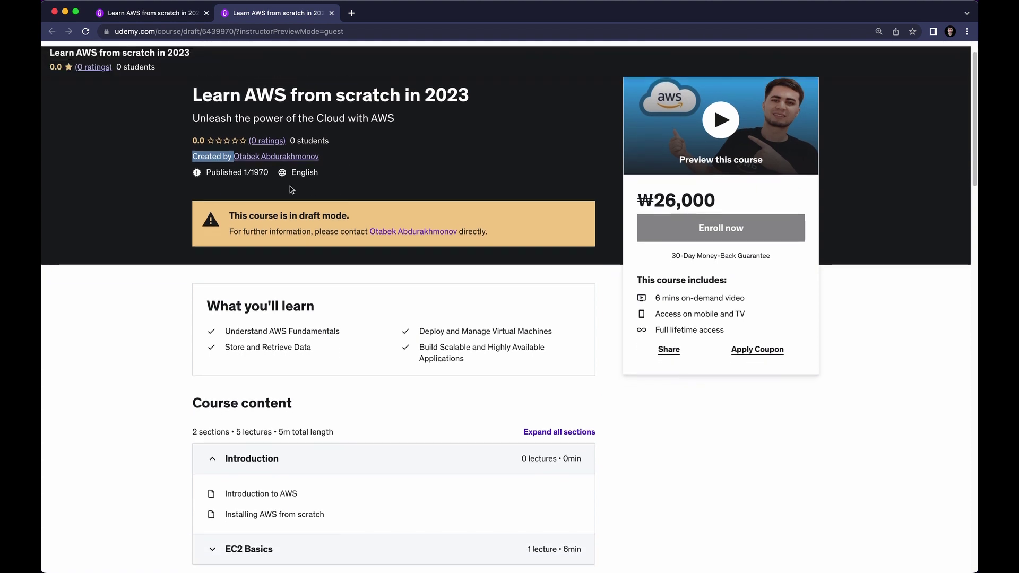
{"action": "mouse_move", "coordinate": [205, 172]}
{"action": "left_mouse_down"}
{"action": "mouse_move", "coordinate": [253, 173]}
{"action": "mouse_move", "coordinate": [191, 175]}
{"action": "left_mouse_up"}
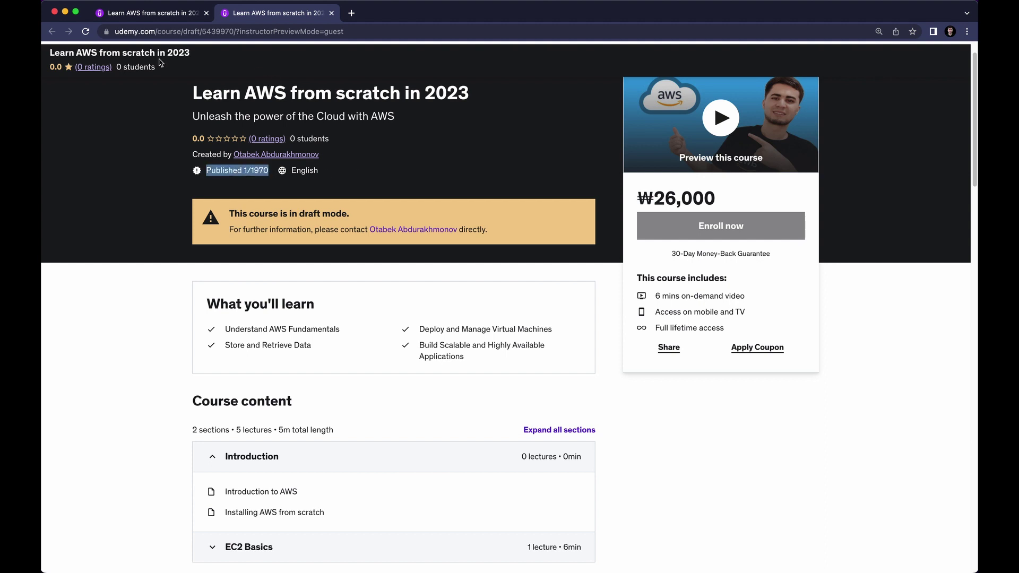
{"action": "scroll", "coordinate": [374, 146], "scroll_direction": "down", "scroll_amount": 1}
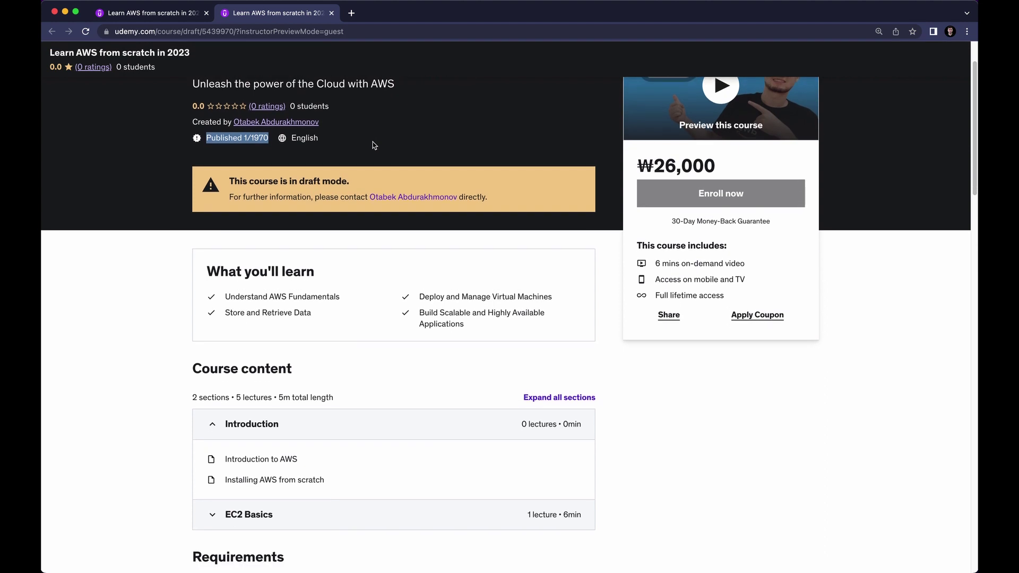
{"action": "scroll", "coordinate": [374, 146], "scroll_direction": "up", "scroll_amount": 3}
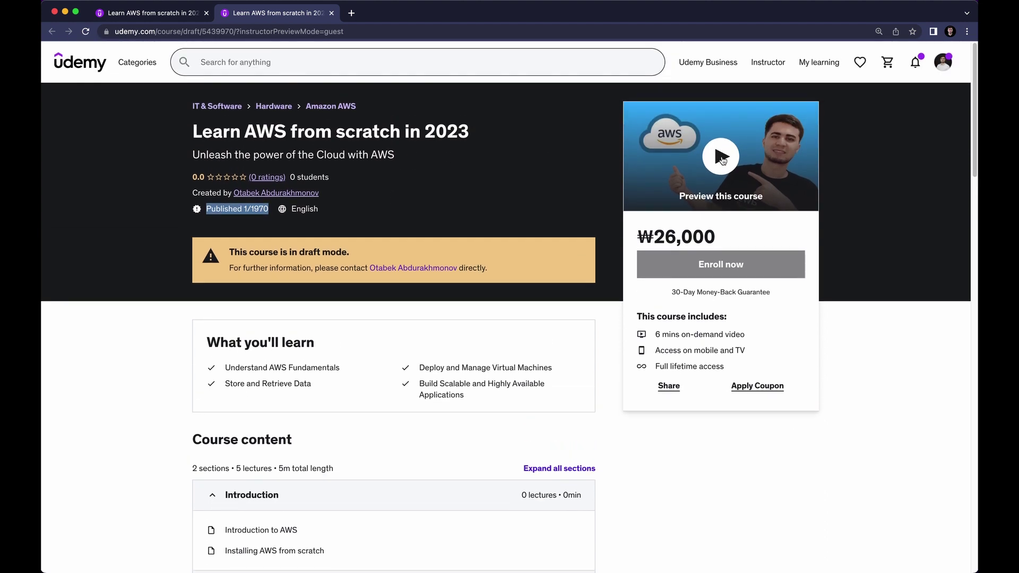
Open and dismiss the course preview video, and examine the "What you'll learn" and "Course content" sections
{"action": "left_click", "coordinate": [721, 158]}
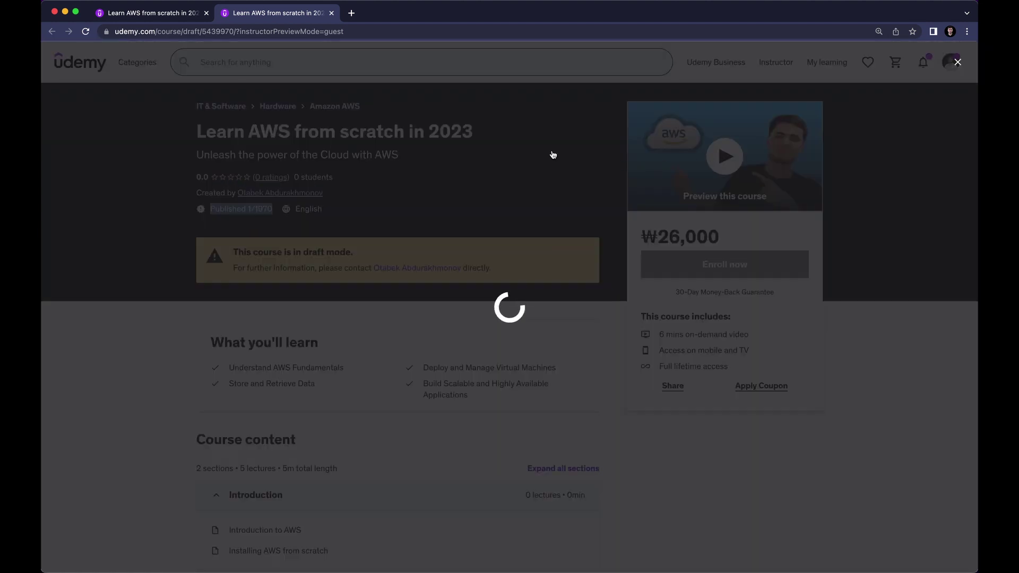
{"action": "left_click", "coordinate": [107, 94]}
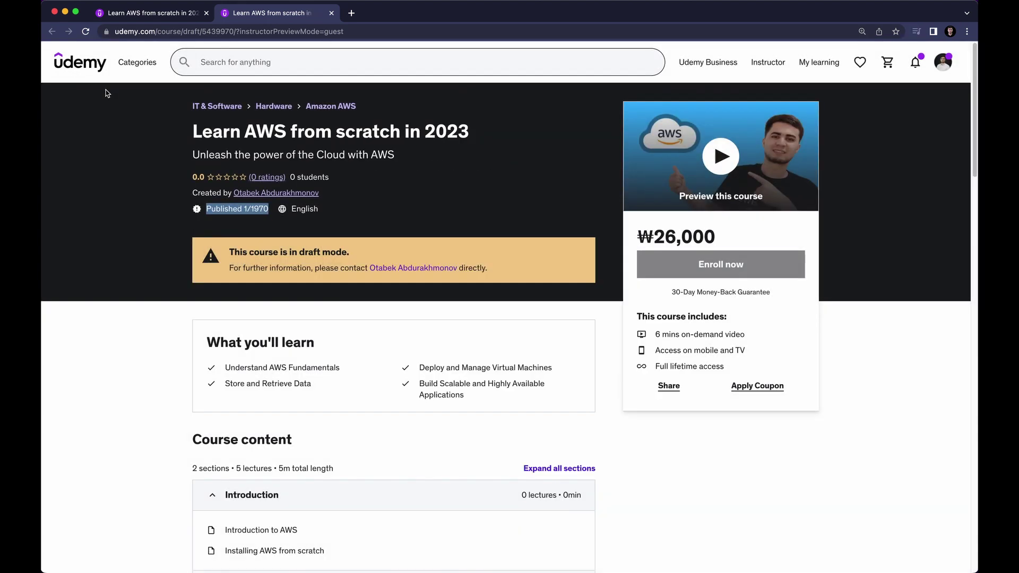
{"action": "scroll", "coordinate": [373, 146], "scroll_direction": "down", "scroll_amount": 3}
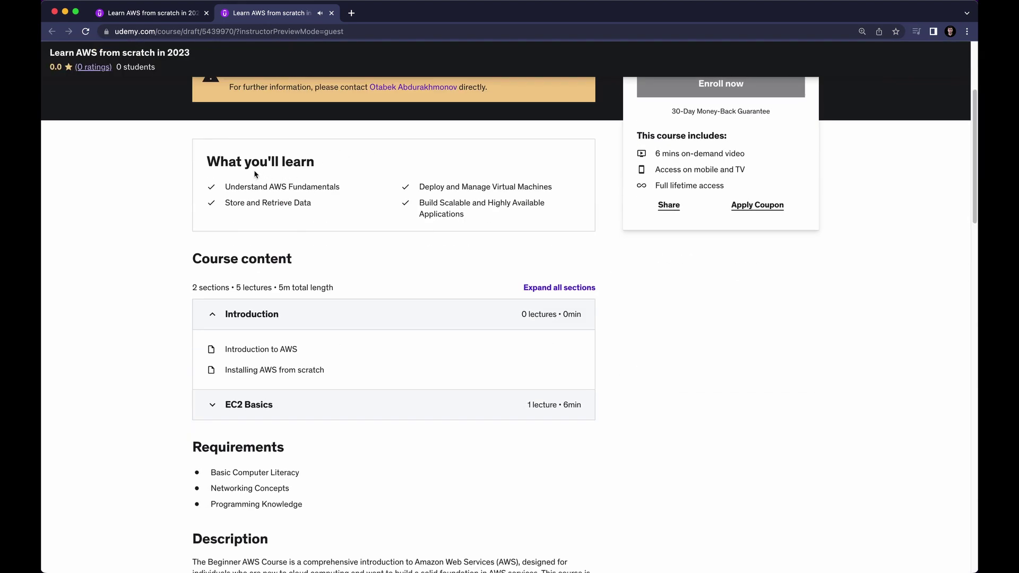
{"action": "left_click_drag", "start_coordinate": [229, 162], "coordinate": [327, 166]}
{"action": "left_click_drag", "start_coordinate": [231, 182], "coordinate": [334, 184]}
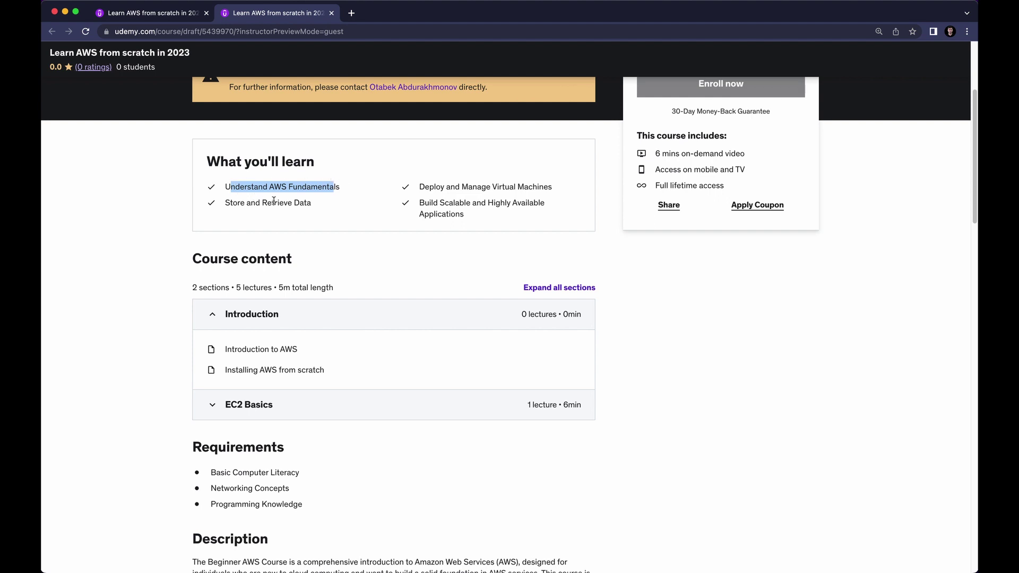
{"action": "scroll", "coordinate": [271, 201], "scroll_direction": "down", "scroll_amount": 2}
{"action": "left_click_drag", "start_coordinate": [172, 139], "coordinate": [298, 143]}
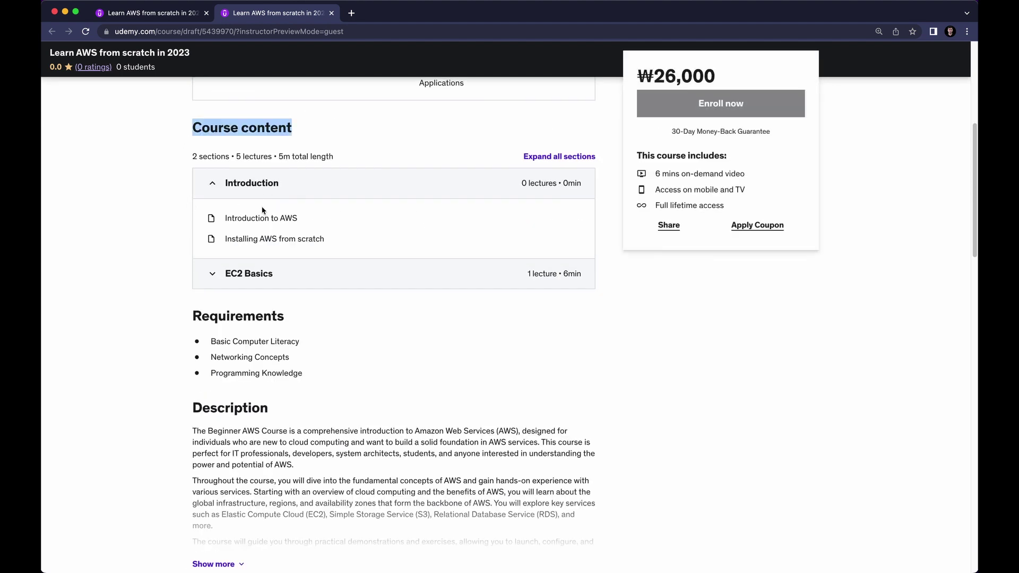
Examine the course requirements, expand the full description, and check the "Who this course is for" section
{"action": "scroll", "coordinate": [260, 209], "scroll_direction": "down", "scroll_amount": 1}
{"action": "left_click_drag", "start_coordinate": [194, 272], "coordinate": [307, 281]}
{"action": "scroll", "coordinate": [307, 281], "scroll_direction": "down", "scroll_amount": 6}
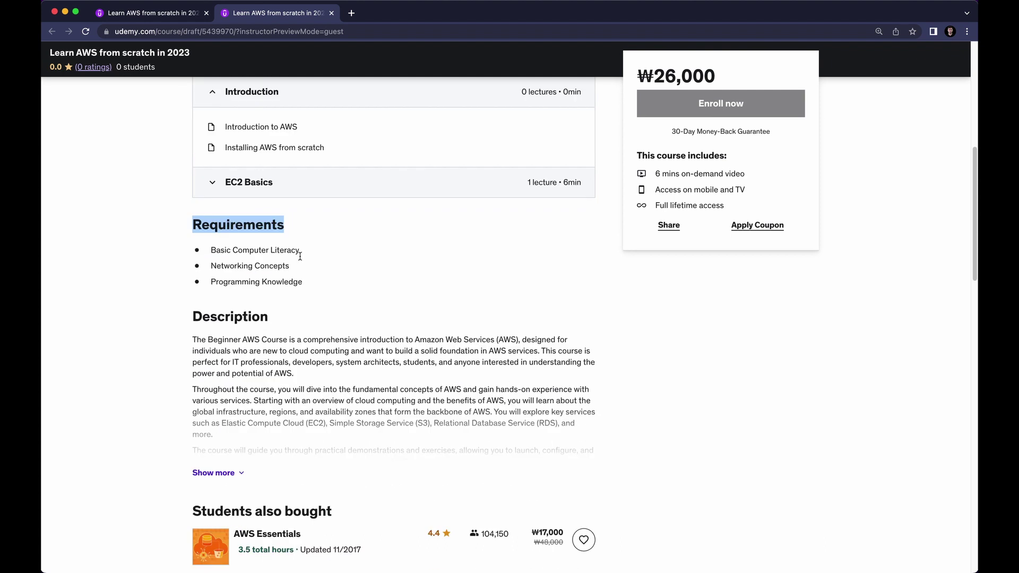
{"action": "left_click", "coordinate": [220, 273]}
{"action": "scroll", "coordinate": [239, 257], "scroll_direction": "down", "scroll_amount": 2}
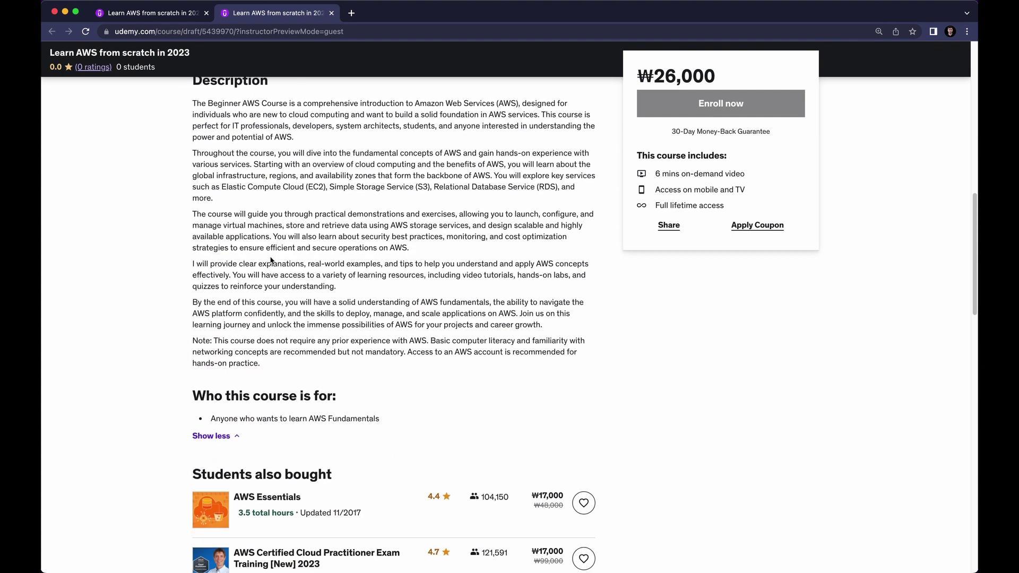
{"action": "left_click_drag", "start_coordinate": [200, 357], "coordinate": [326, 360]}
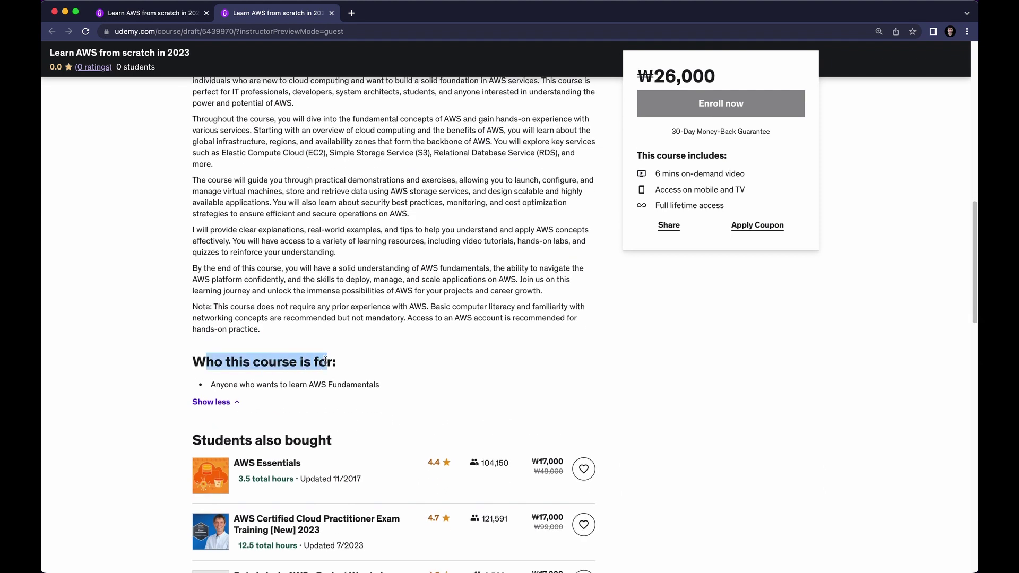
{"action": "scroll", "coordinate": [641, 174], "scroll_direction": "up", "scroll_amount": 15}
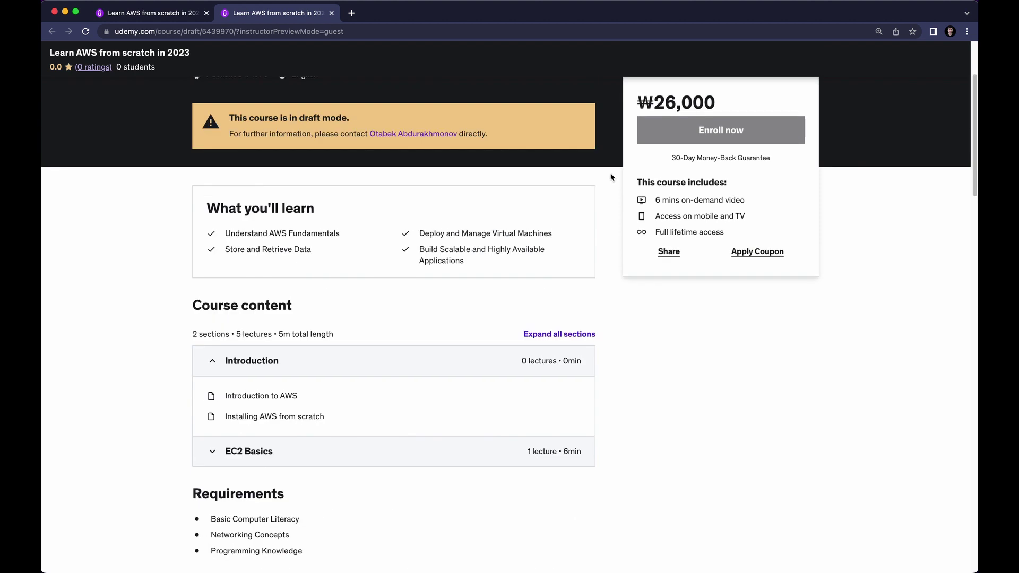